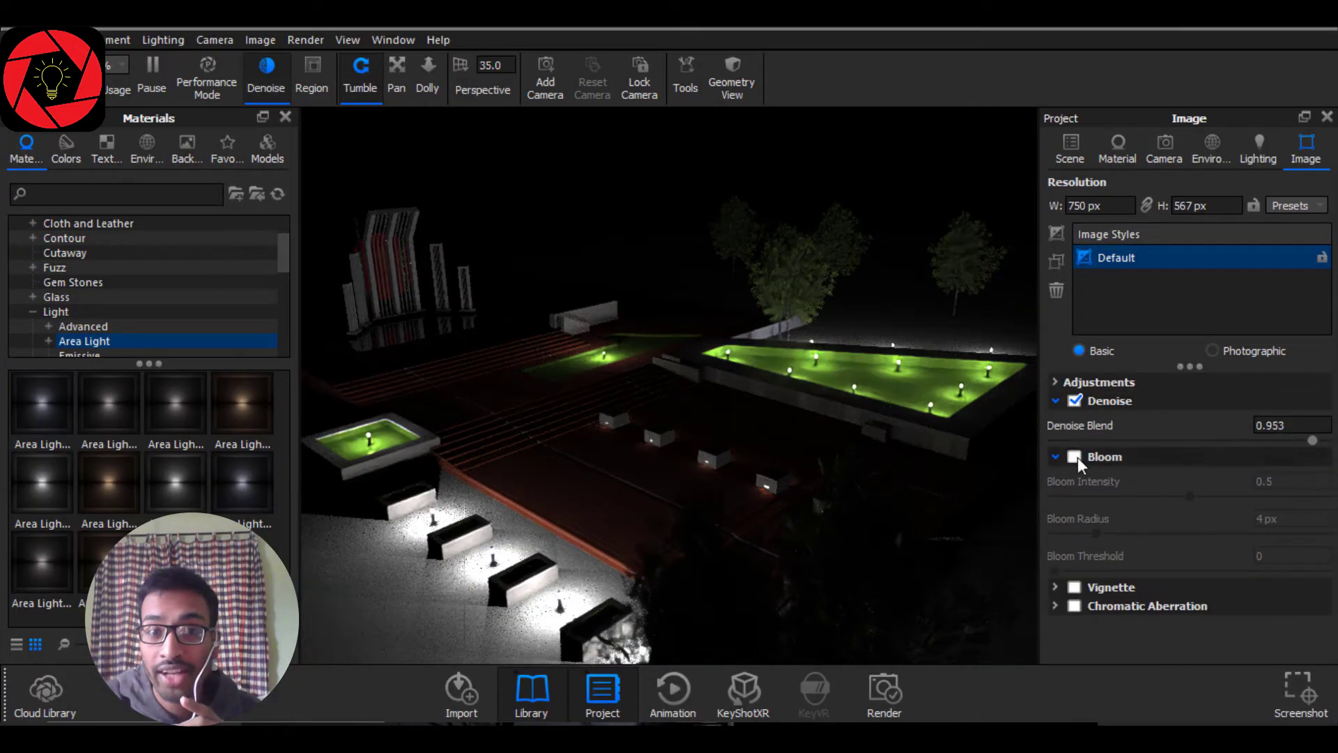
Enable Bloom in the Image tab and expand the Chromatic Aberration settings.
click(1074, 456)
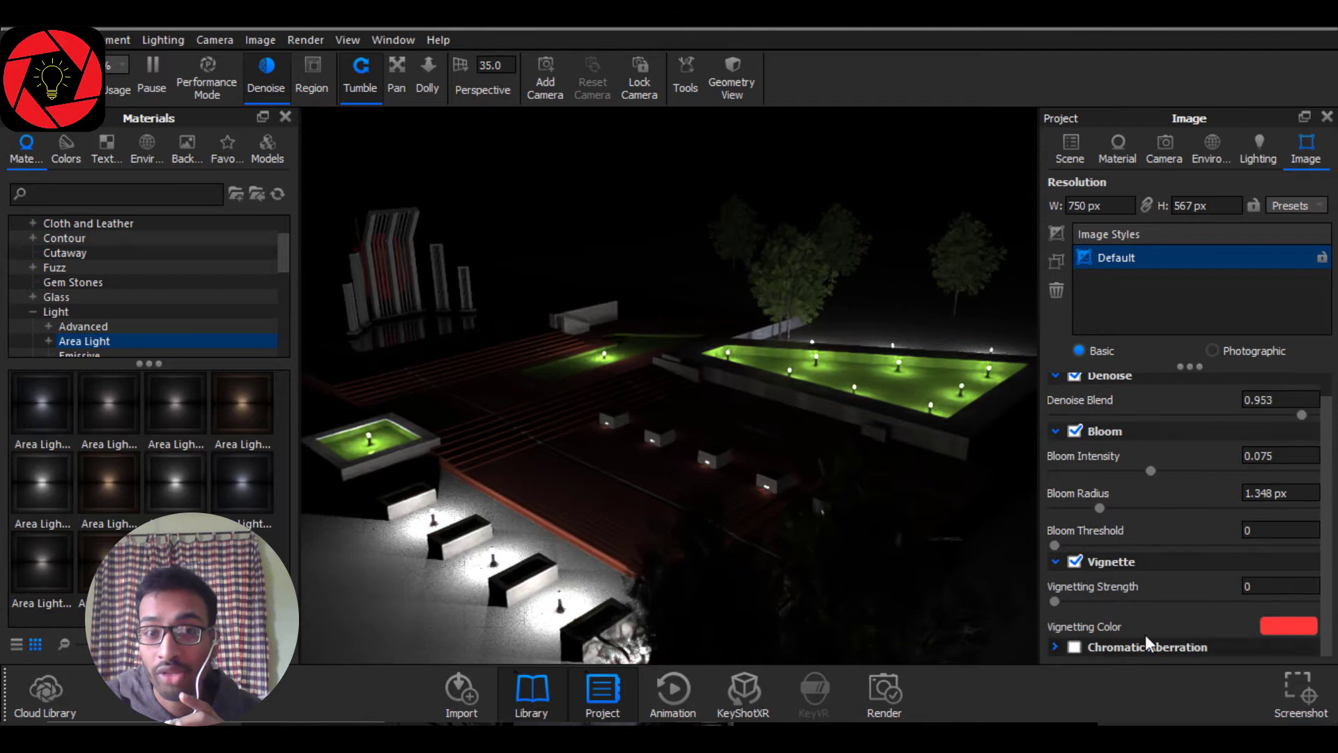
click(1146, 645)
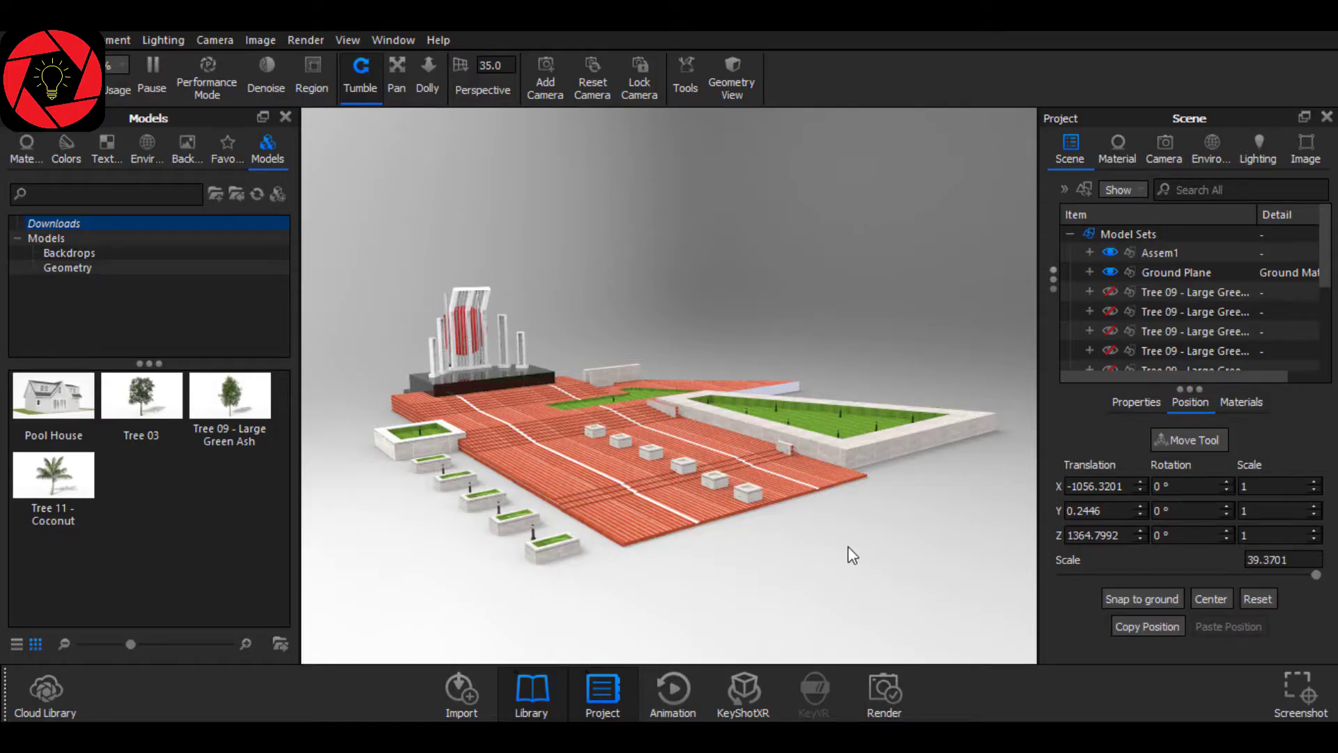
Orbit the plaza and dim the environment brightness to 0.167.
drag(801, 541, 680, 374)
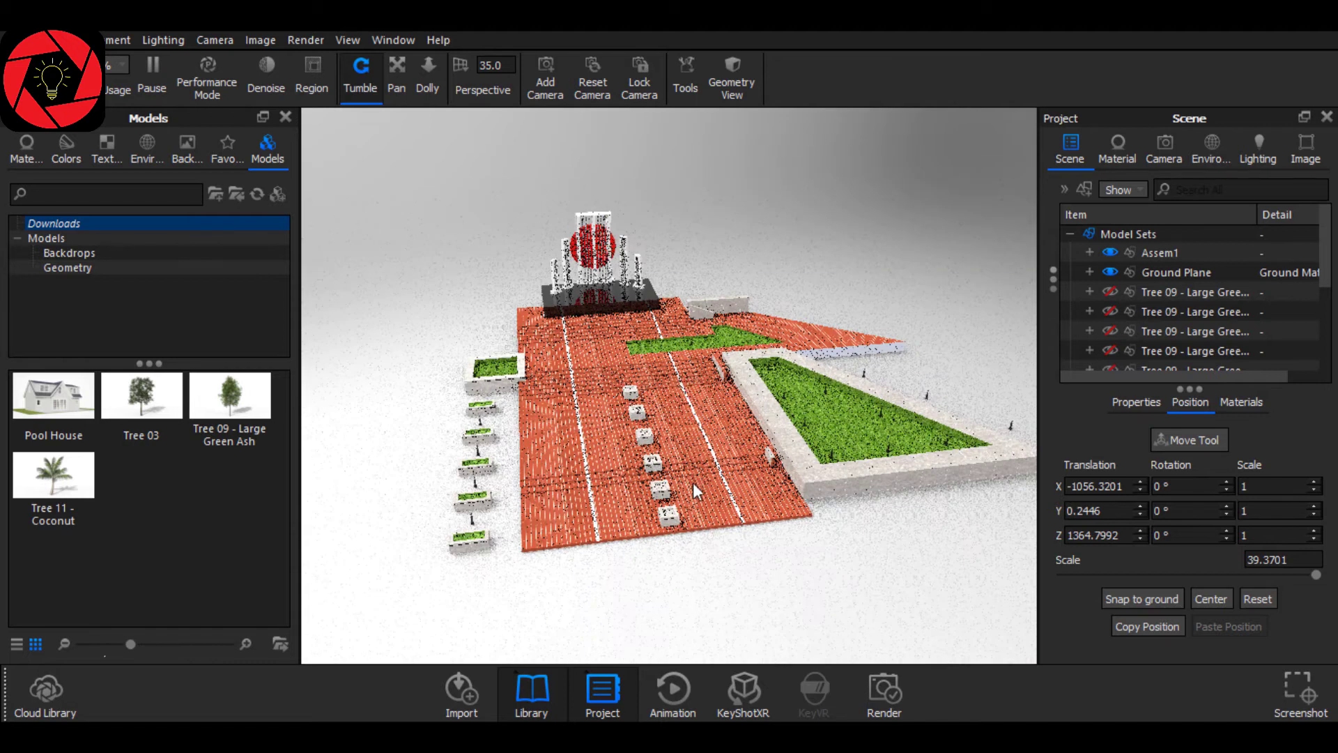
drag(684, 490, 646, 274)
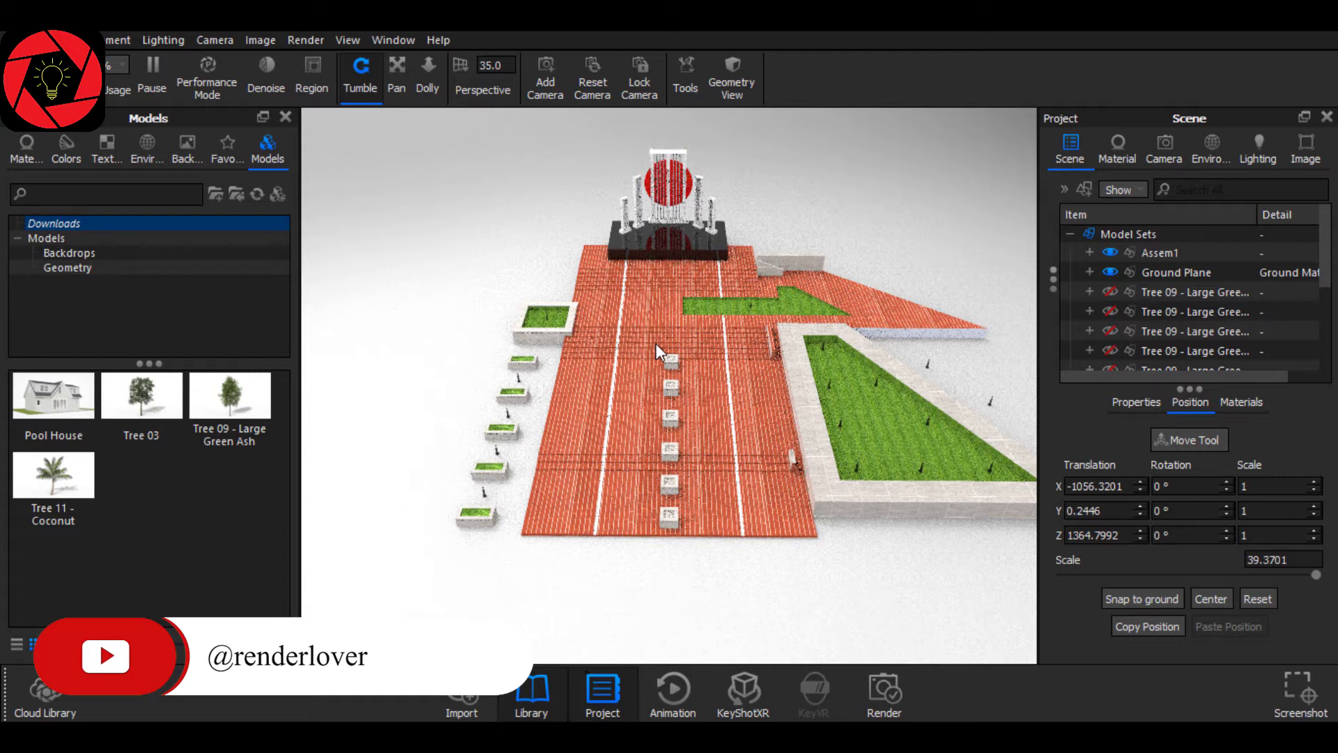
drag(697, 366, 565, 461)
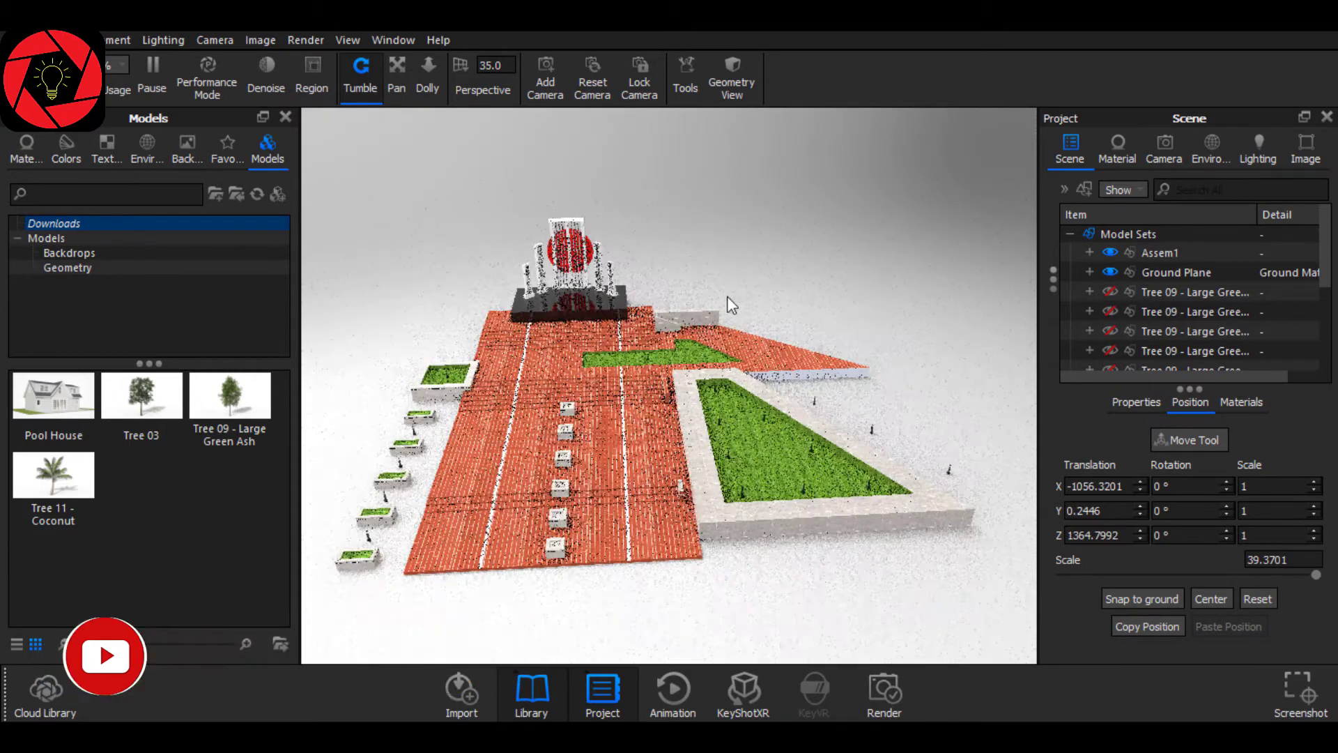
click(1222, 145)
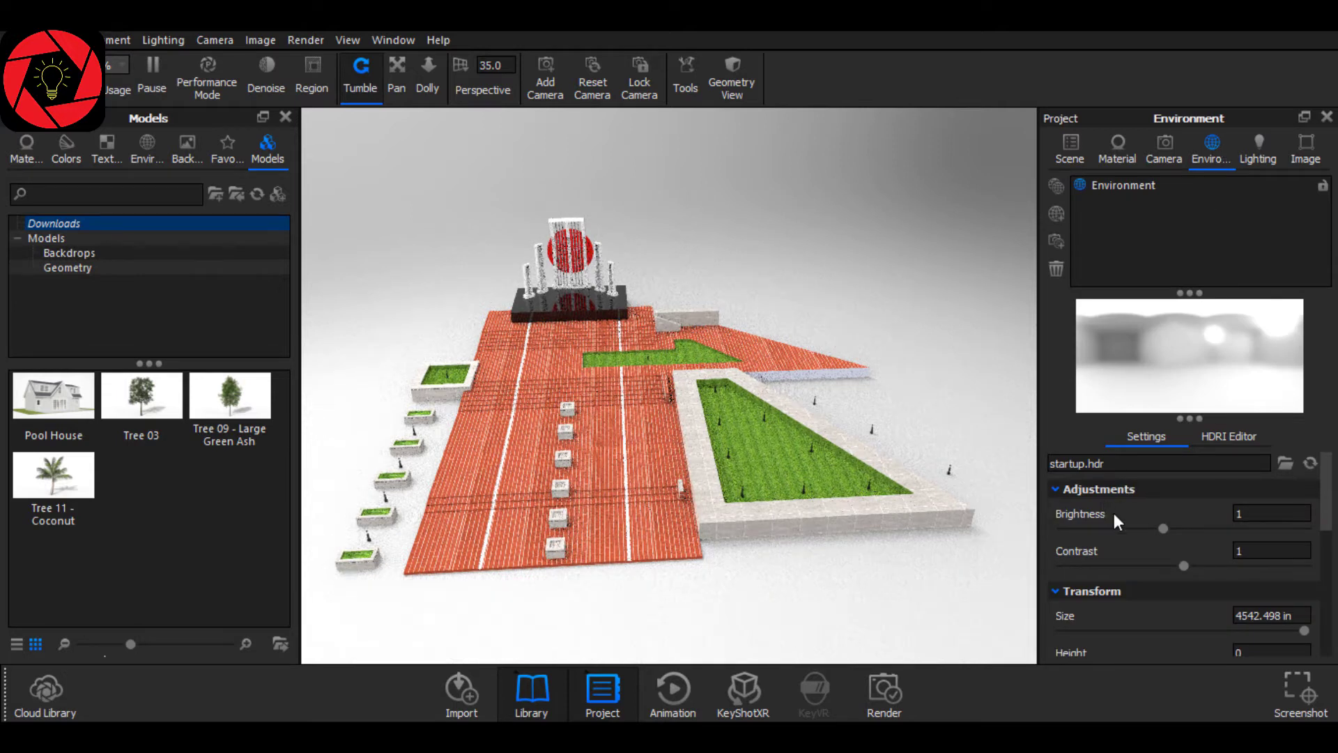
drag(1160, 527, 1077, 532)
drag(675, 515, 1172, 251)
Select the Ground Plane and bring up the bollard lamp's Glass (Solid) White #1 material.
click(1071, 147)
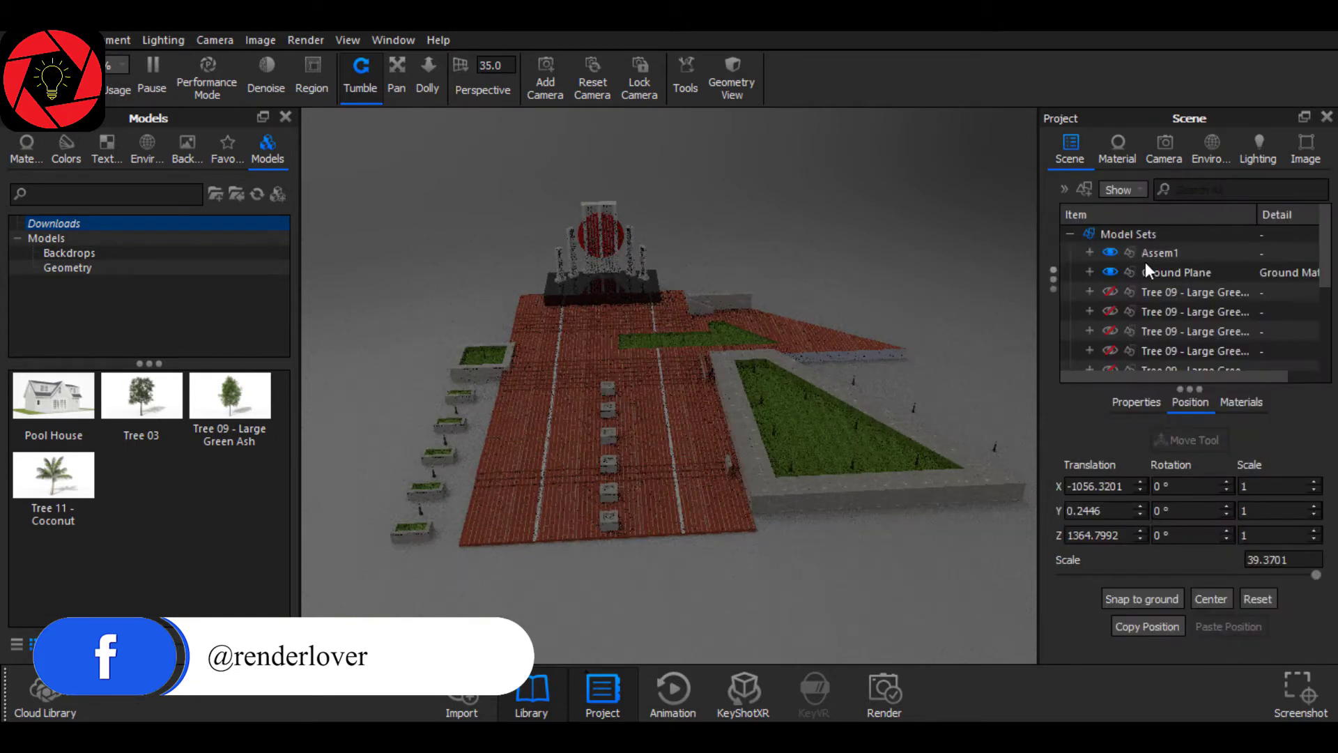
click(1134, 274)
scroll(730, 353, down, 3)
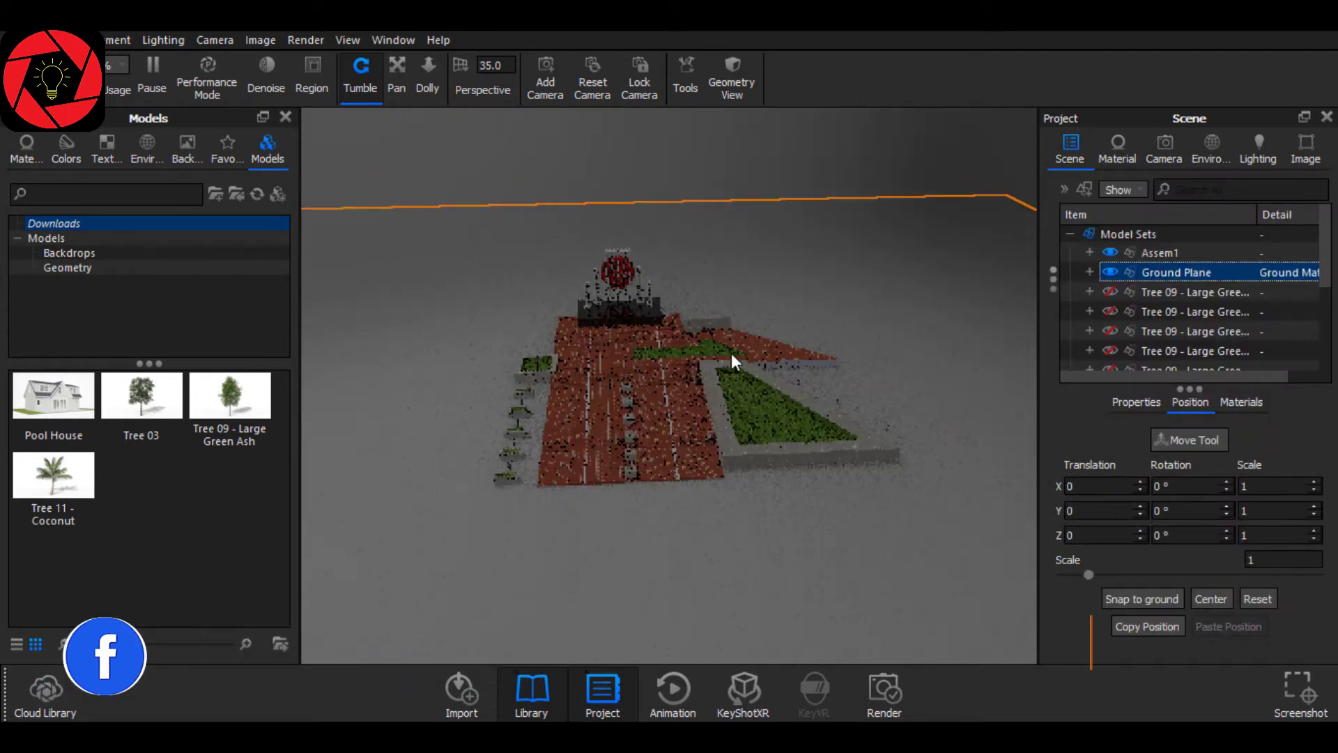
drag(779, 366, 767, 410)
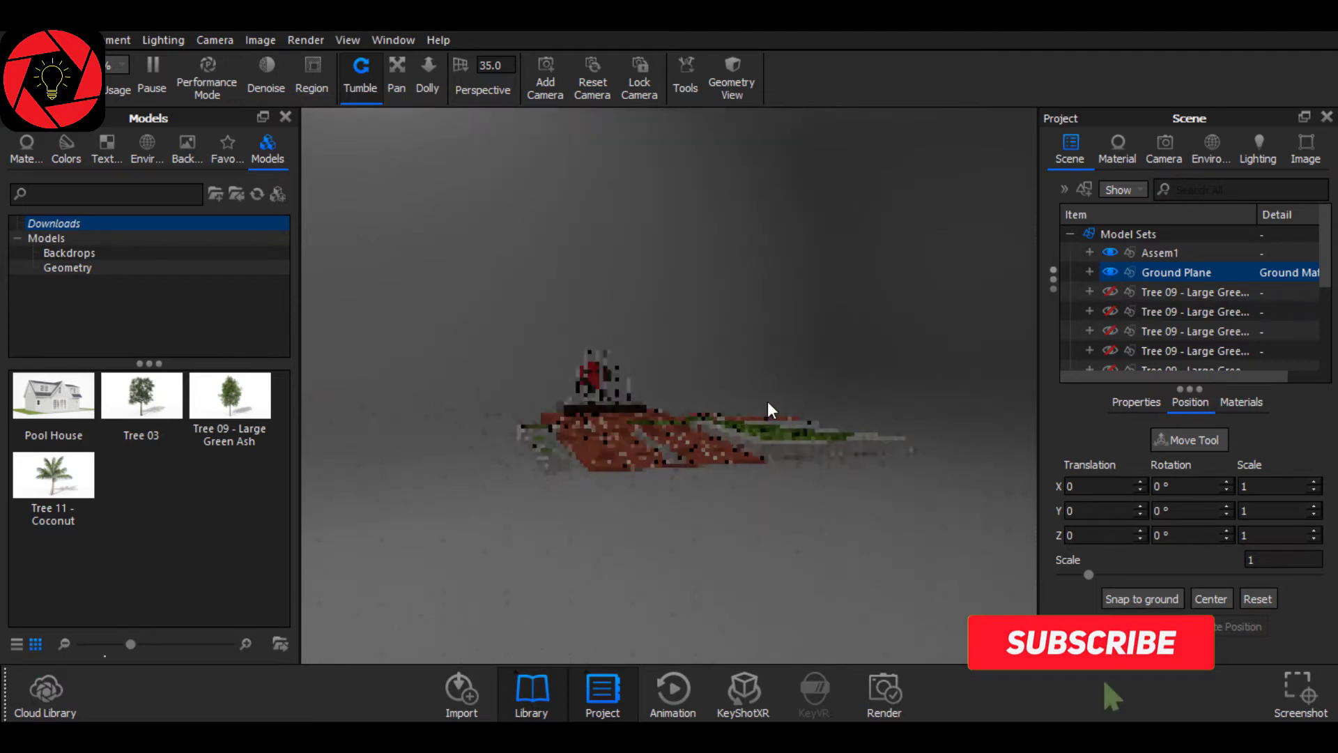
scroll(580, 456, up, 15)
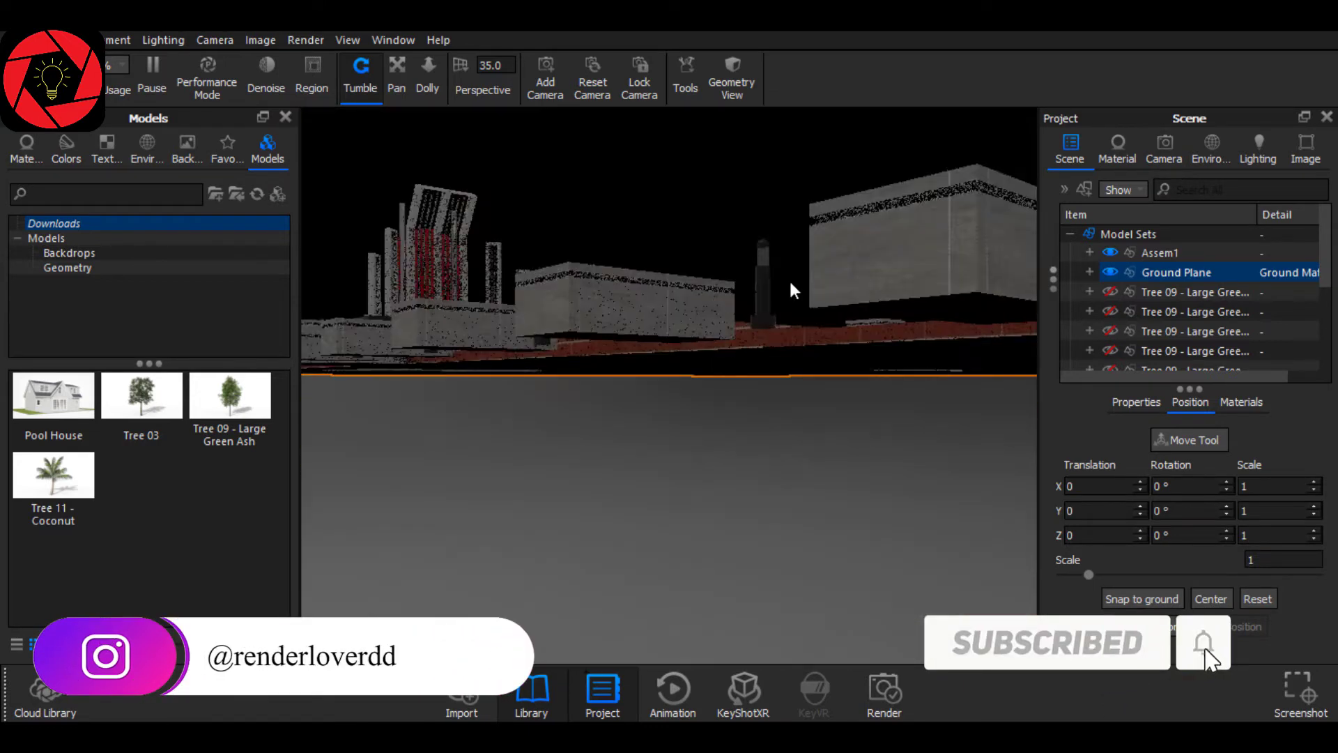
scroll(732, 418, up, 3)
double_click(696, 376)
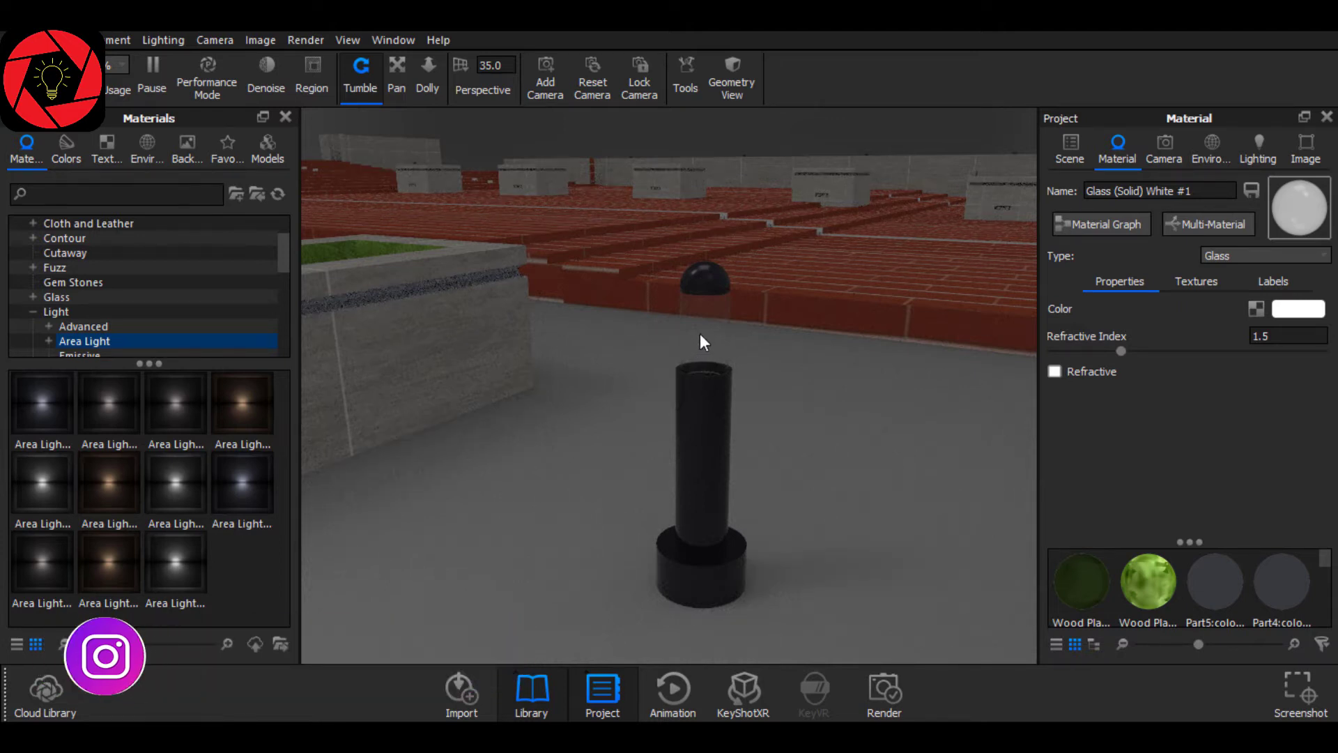
Select the Part6 glass and change its Glass (Solid) White #3 material type to Area Light.
click(1061, 153)
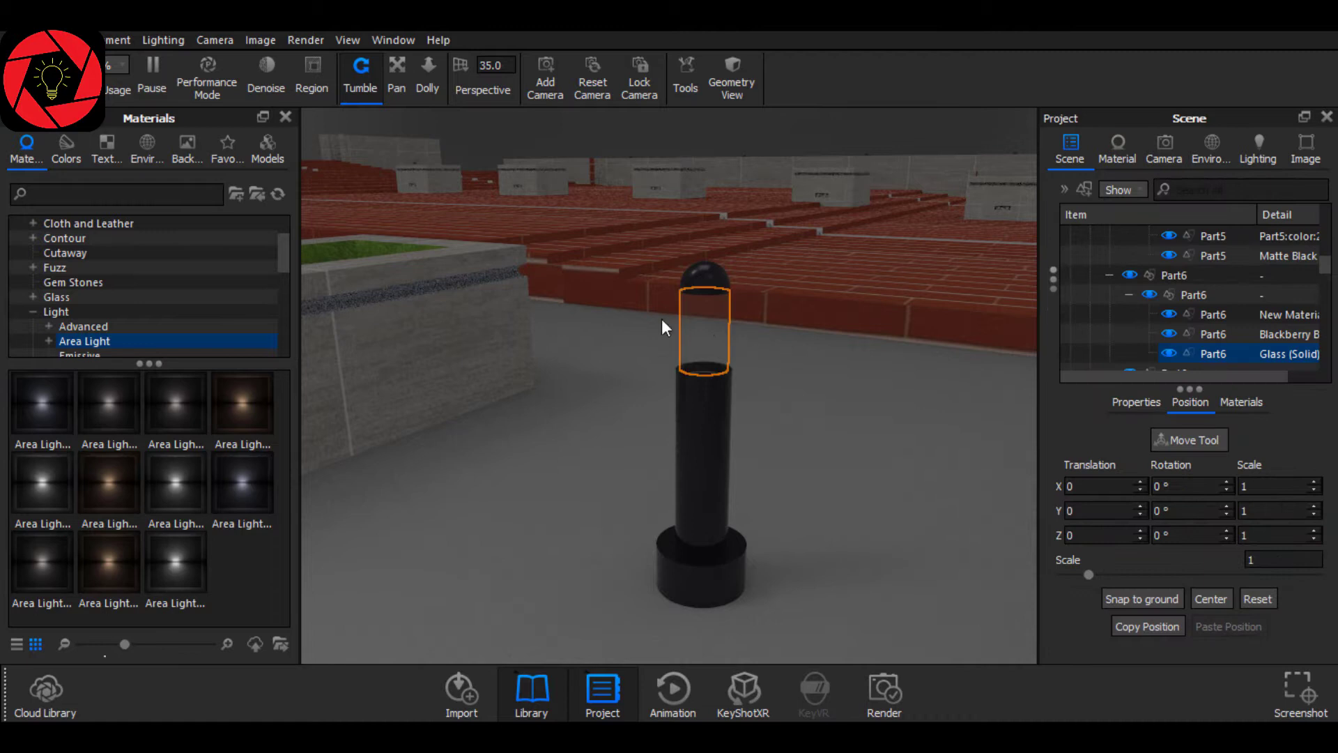
double_click(706, 333)
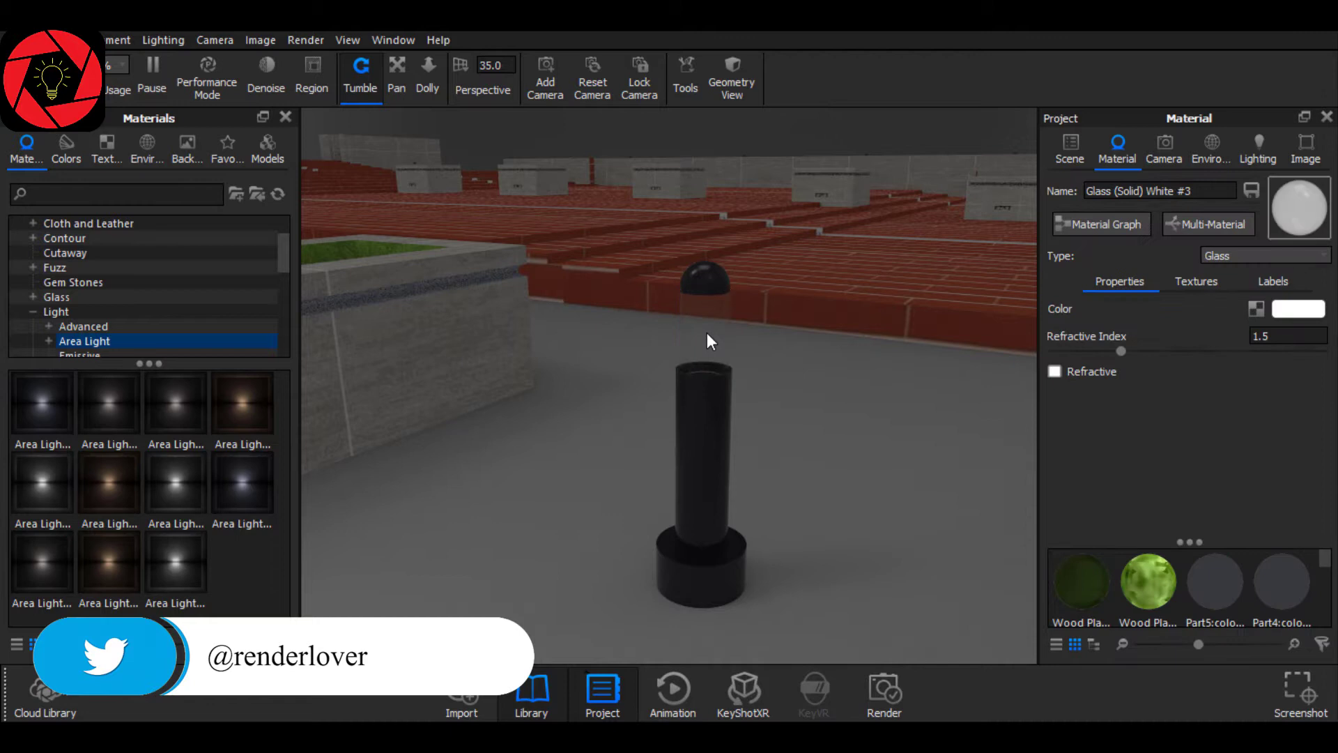
click(1265, 256)
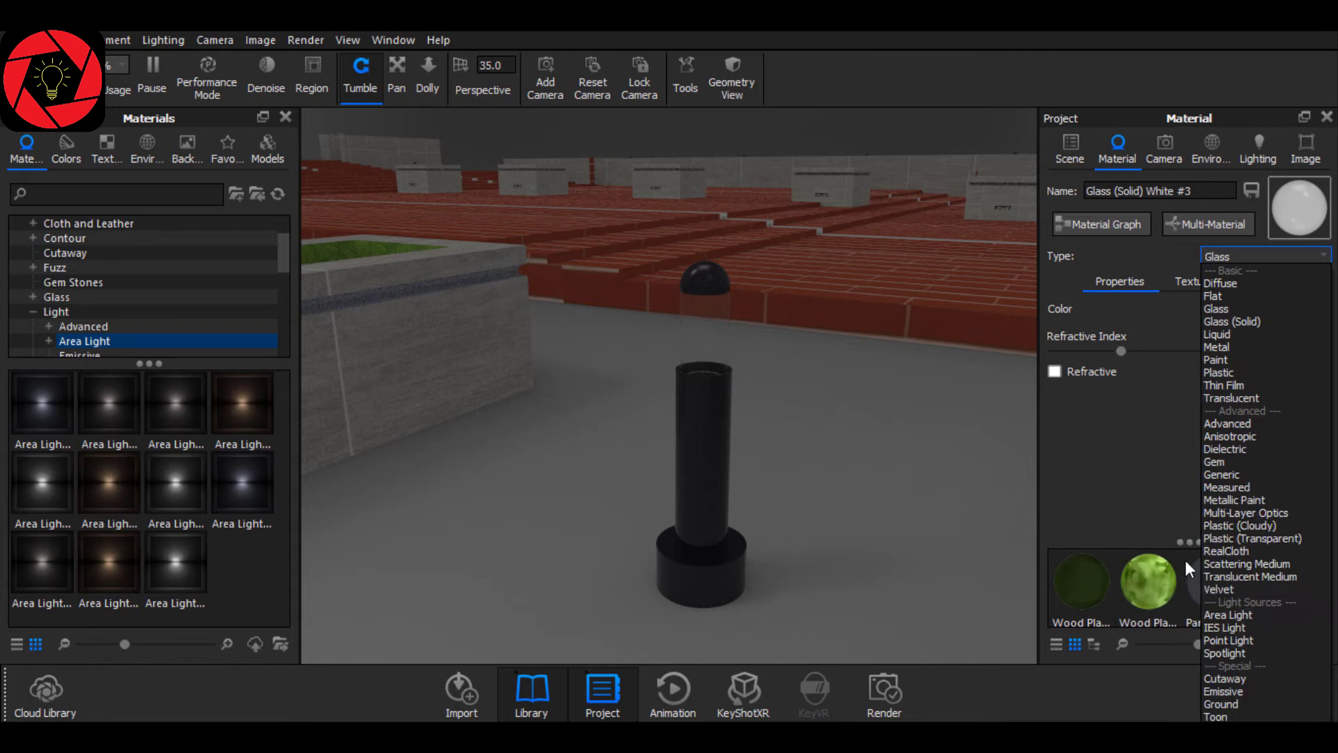
click(952, 483)
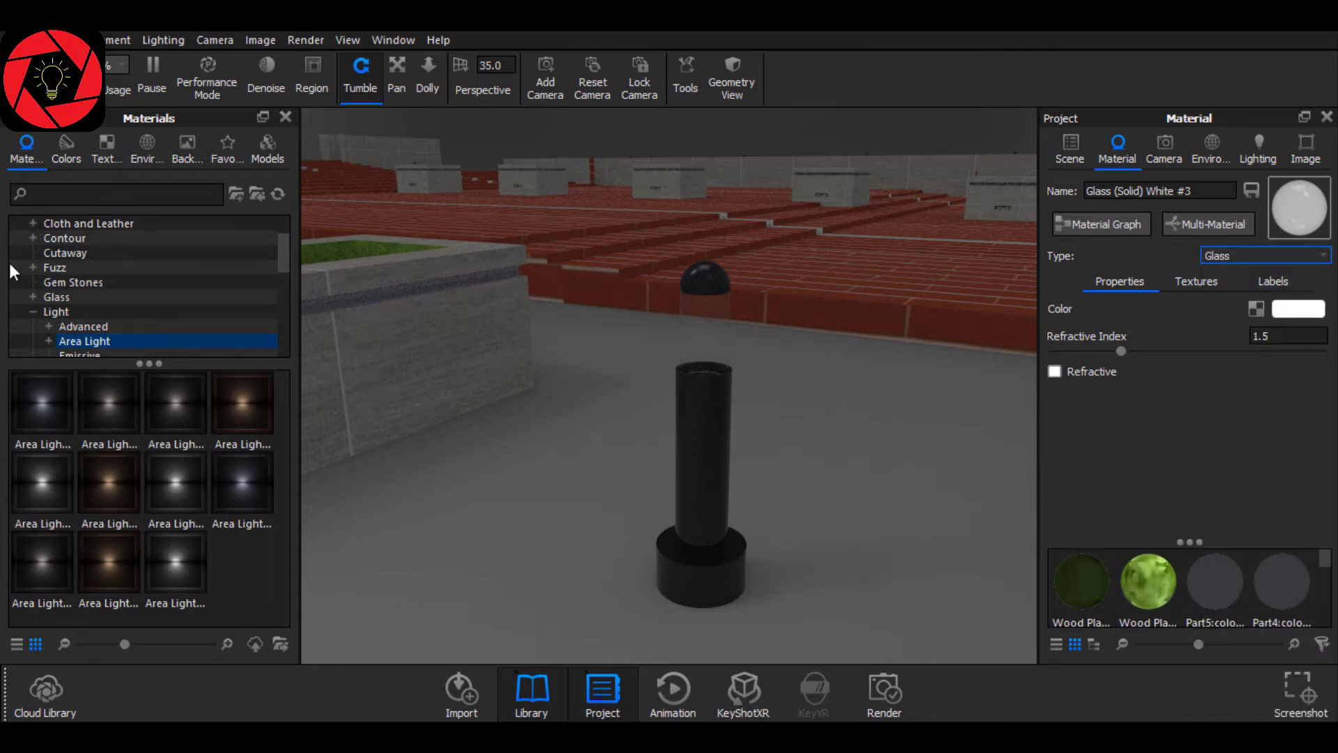
click(39, 406)
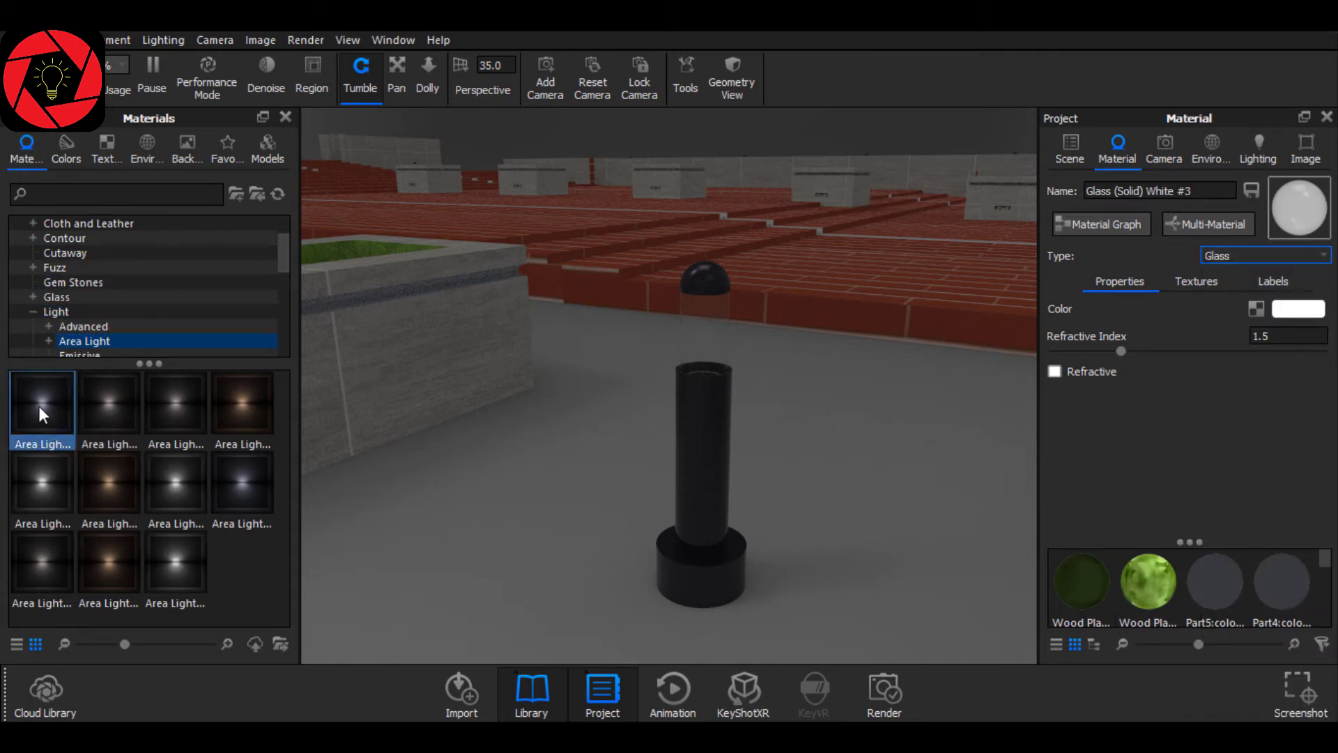
drag(39, 405, 710, 313)
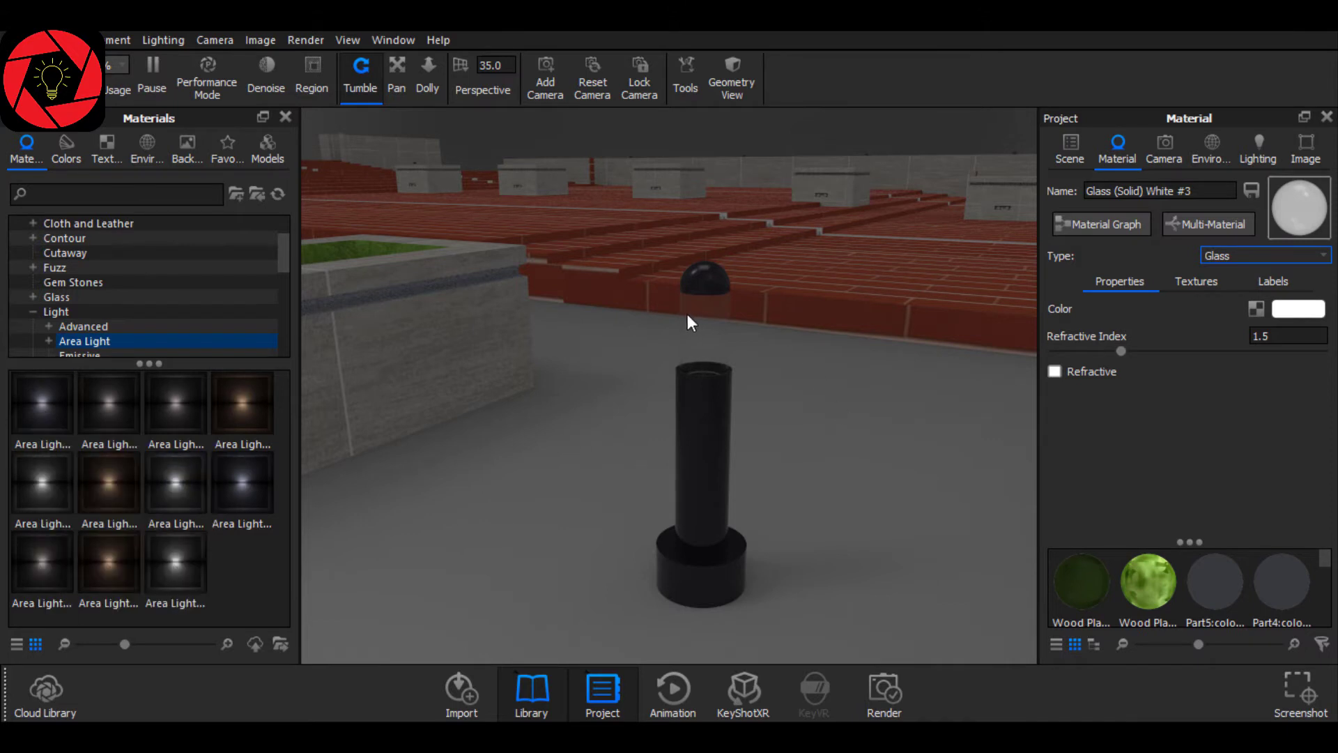
click(1241, 256)
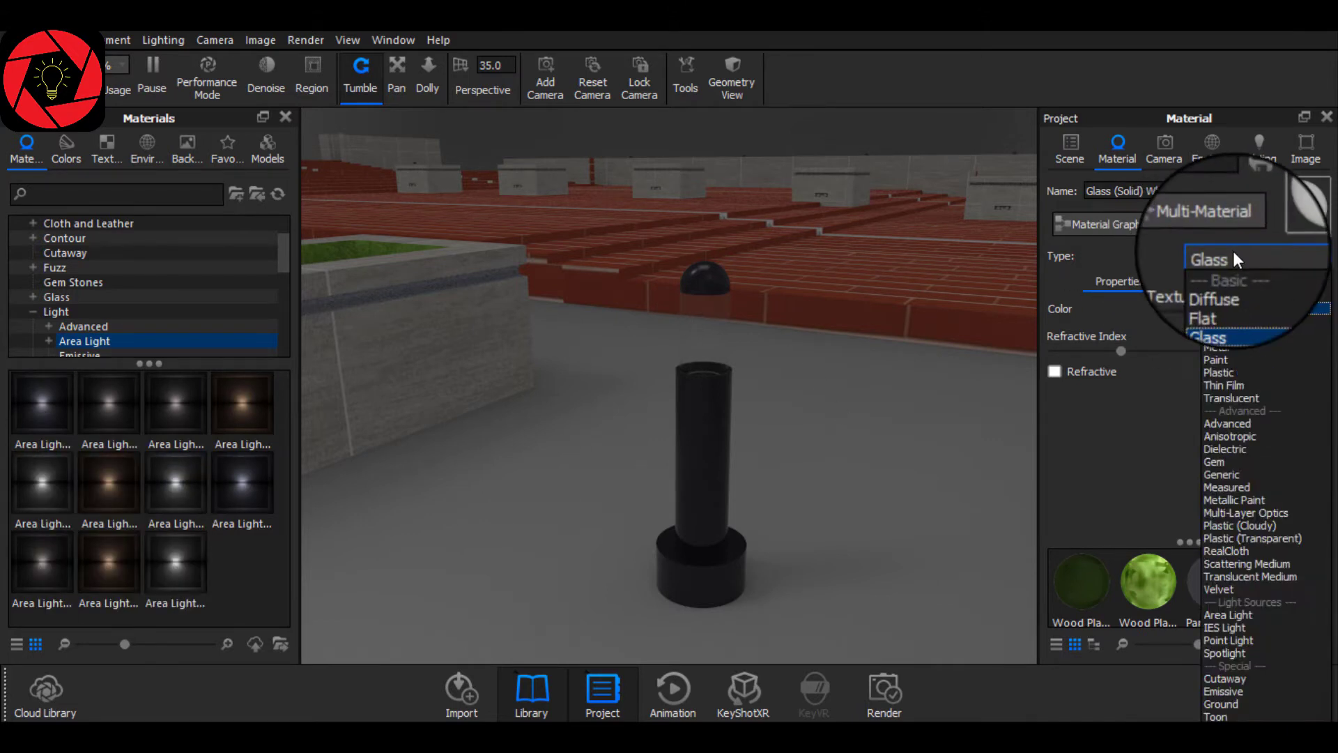
click(1223, 614)
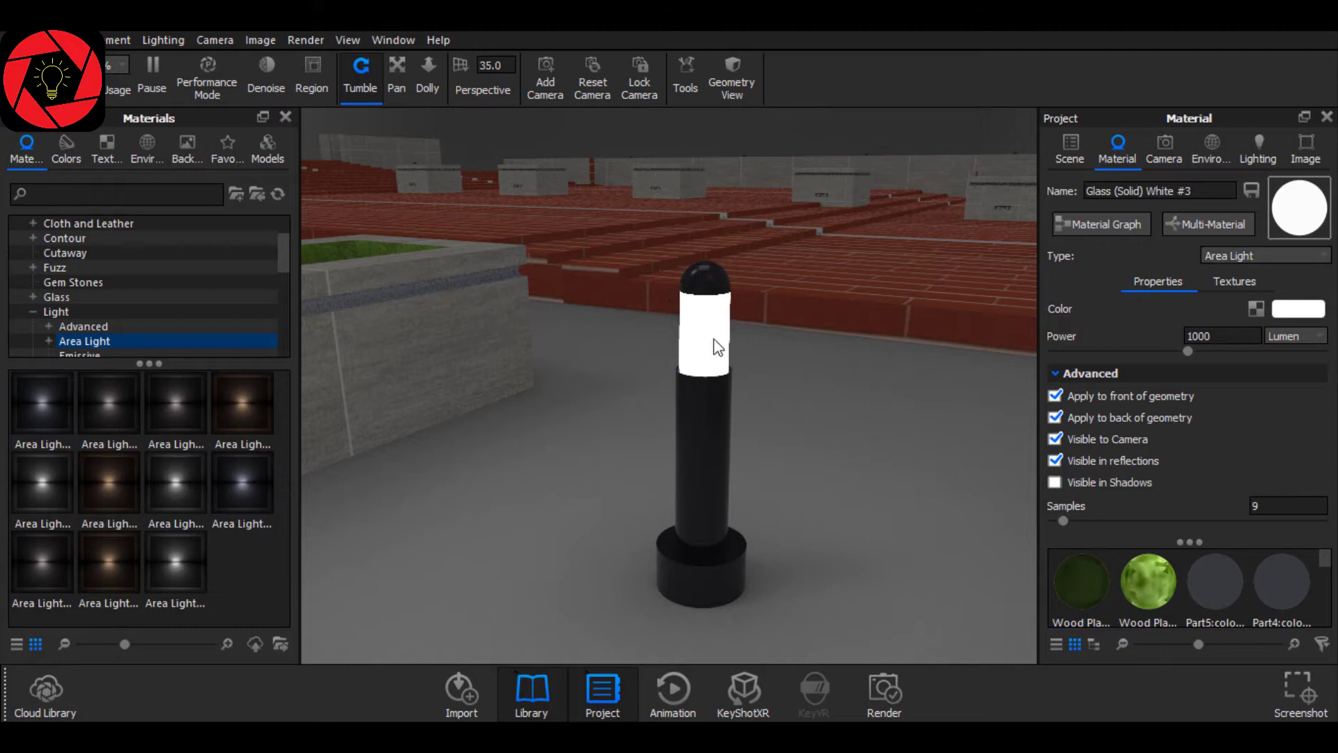
Switch the bollard light's power unit from Lumen to Watt and lower it to 220.
click(1309, 336)
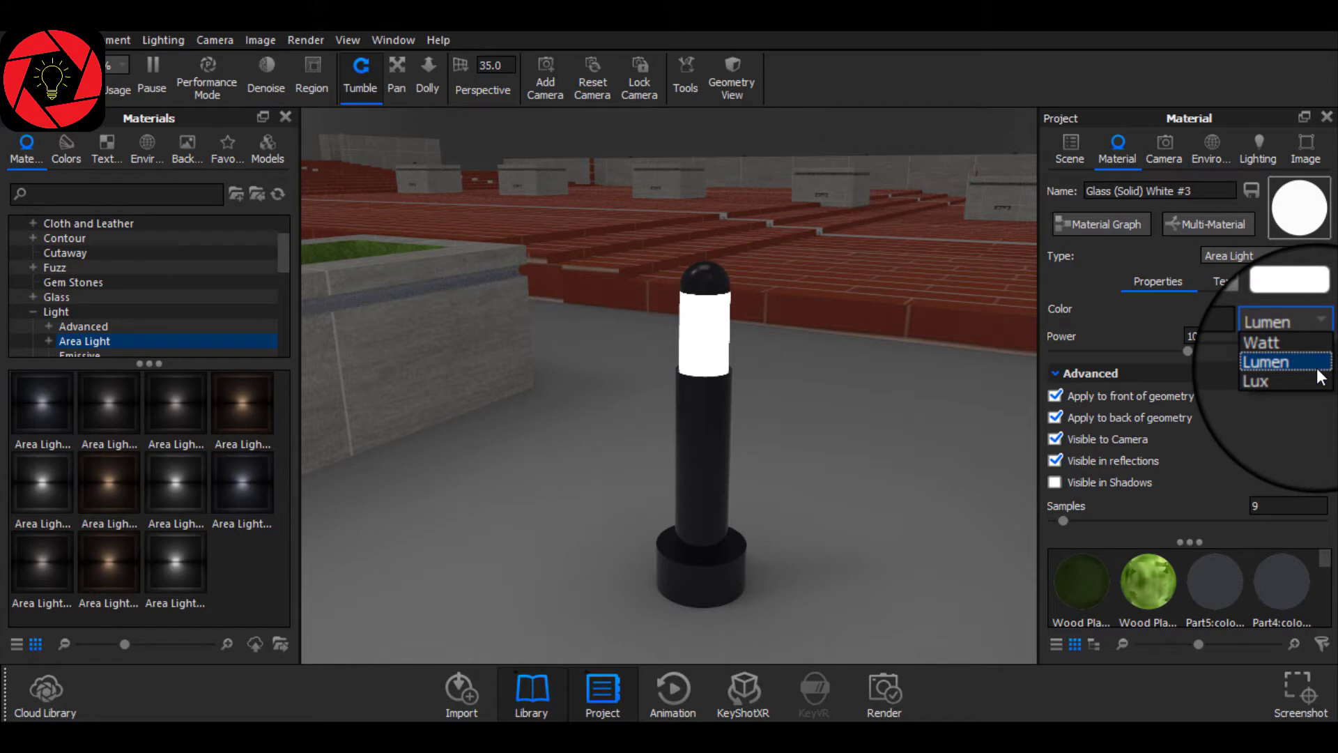
click(1281, 350)
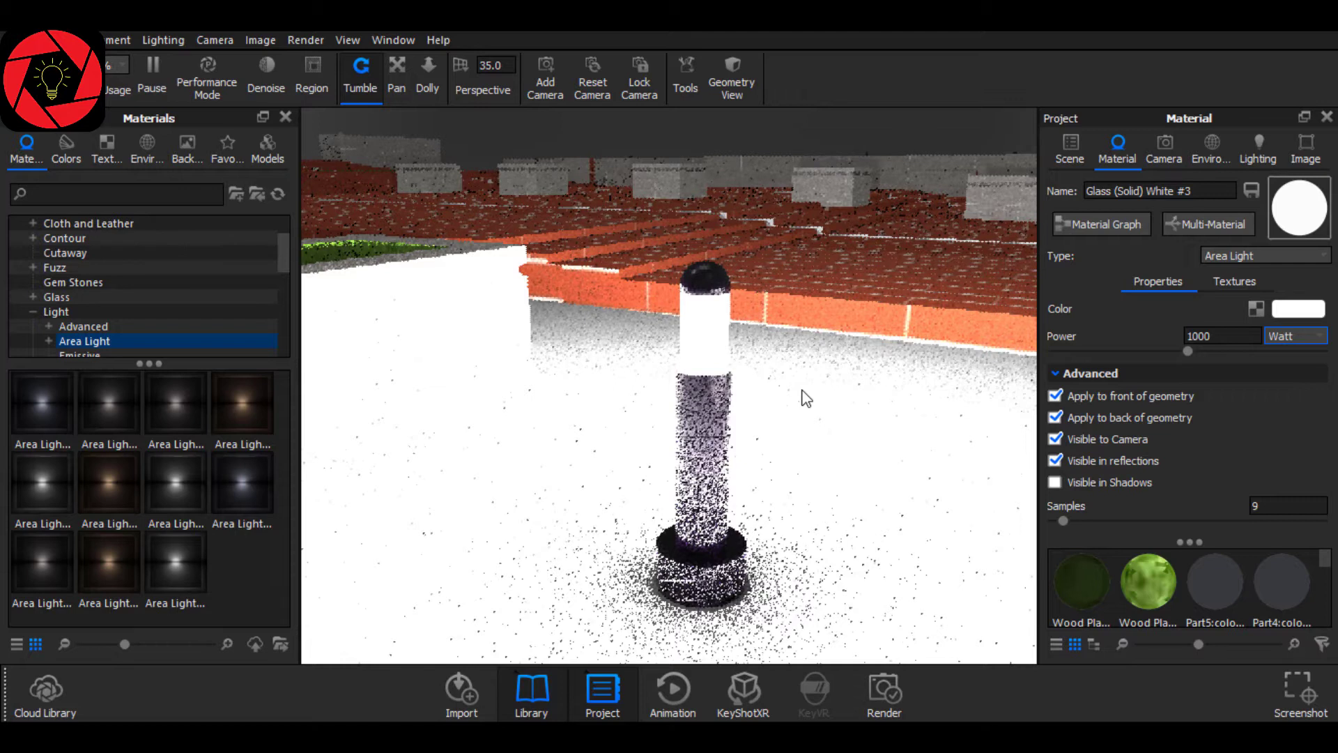
scroll(807, 398, down, 10)
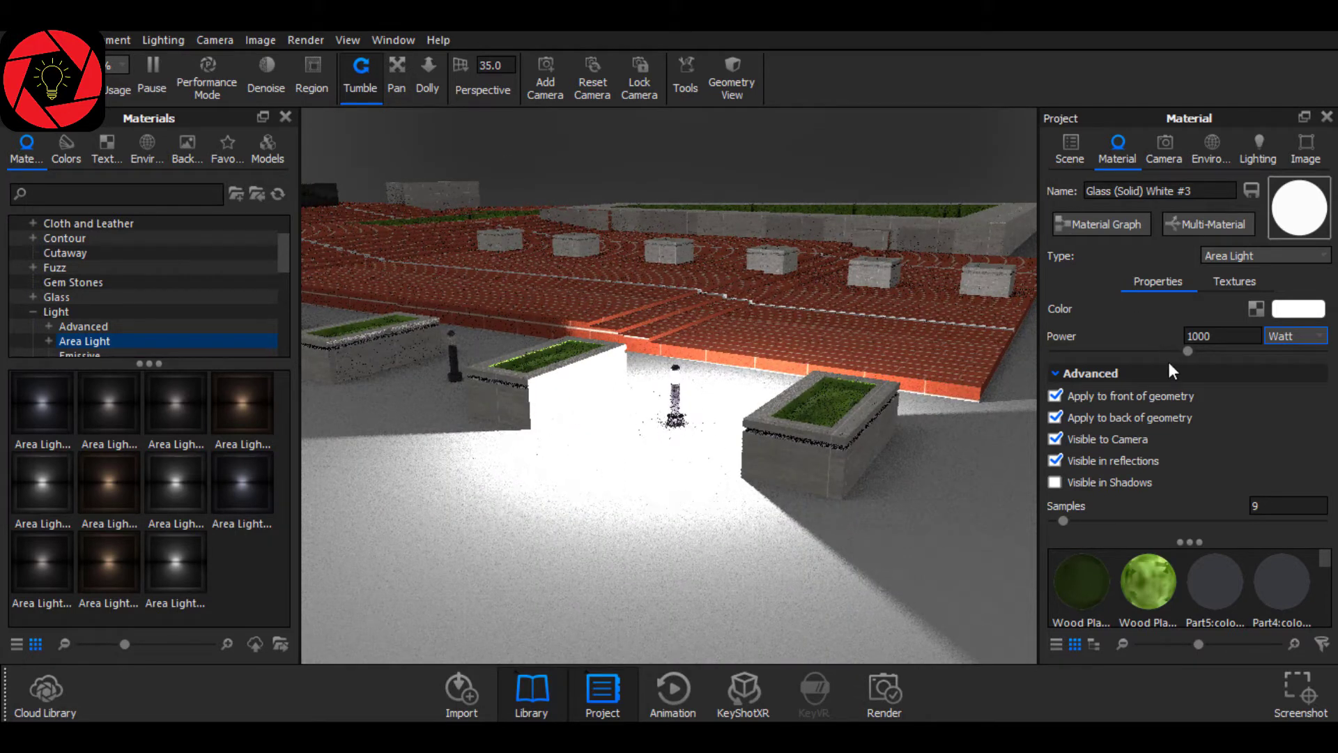
drag(1123, 350, 1082, 345)
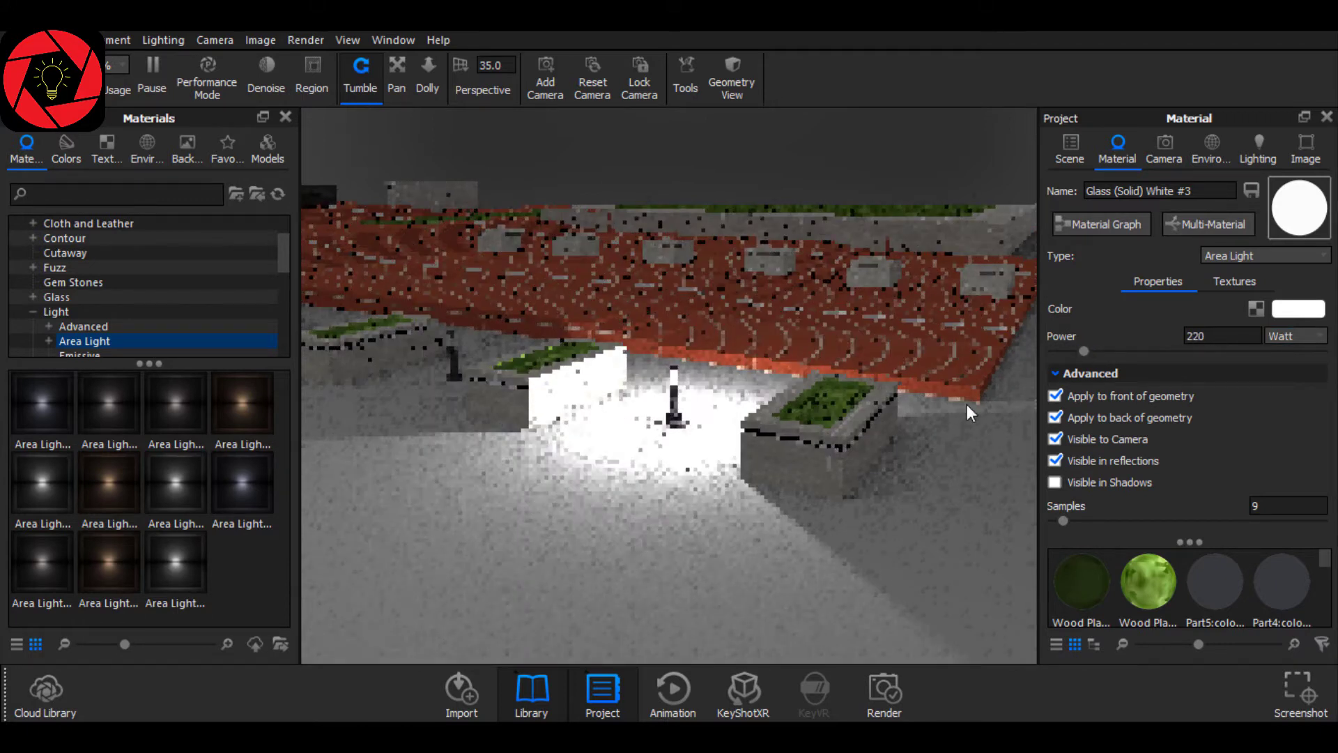
drag(968, 405, 975, 328)
scroll(717, 458, up, 3)
scroll(717, 458, down, 3)
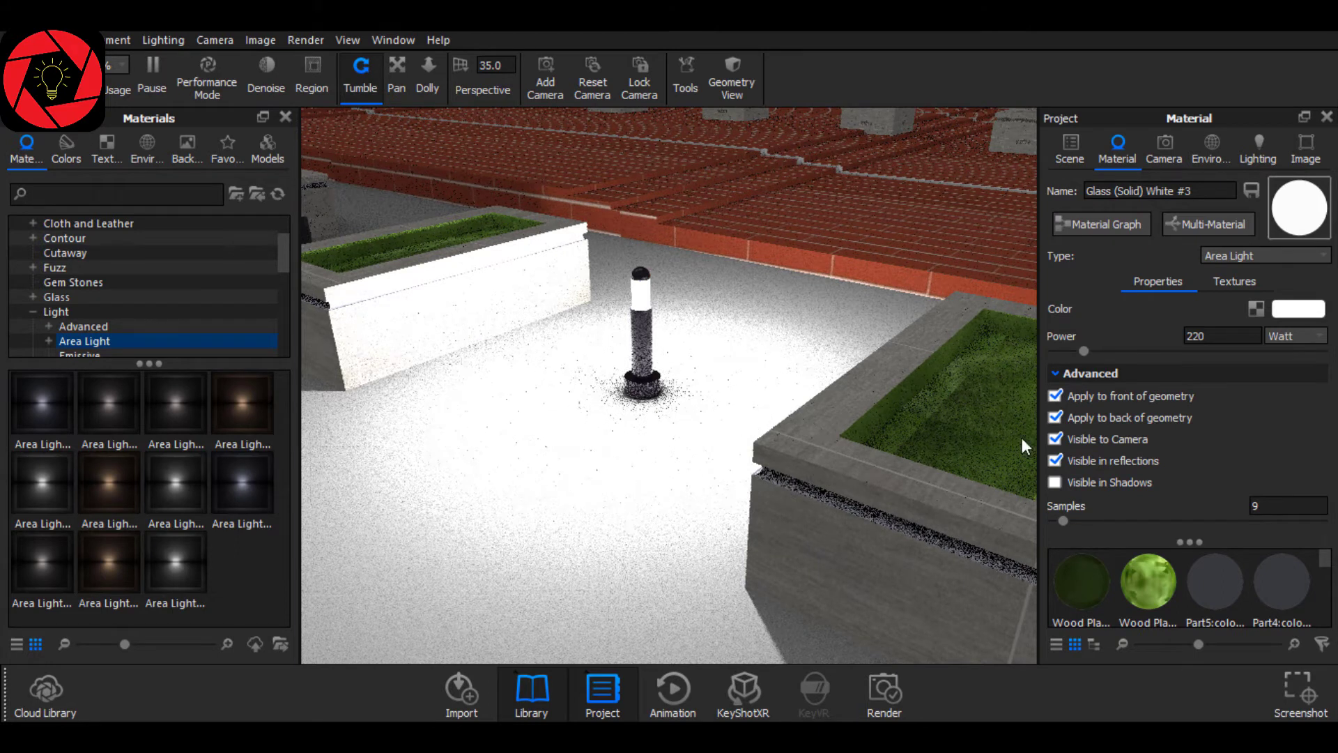
Uncheck Apply to front of geometry, keeping Apply to back of geometry checked.
click(1054, 419)
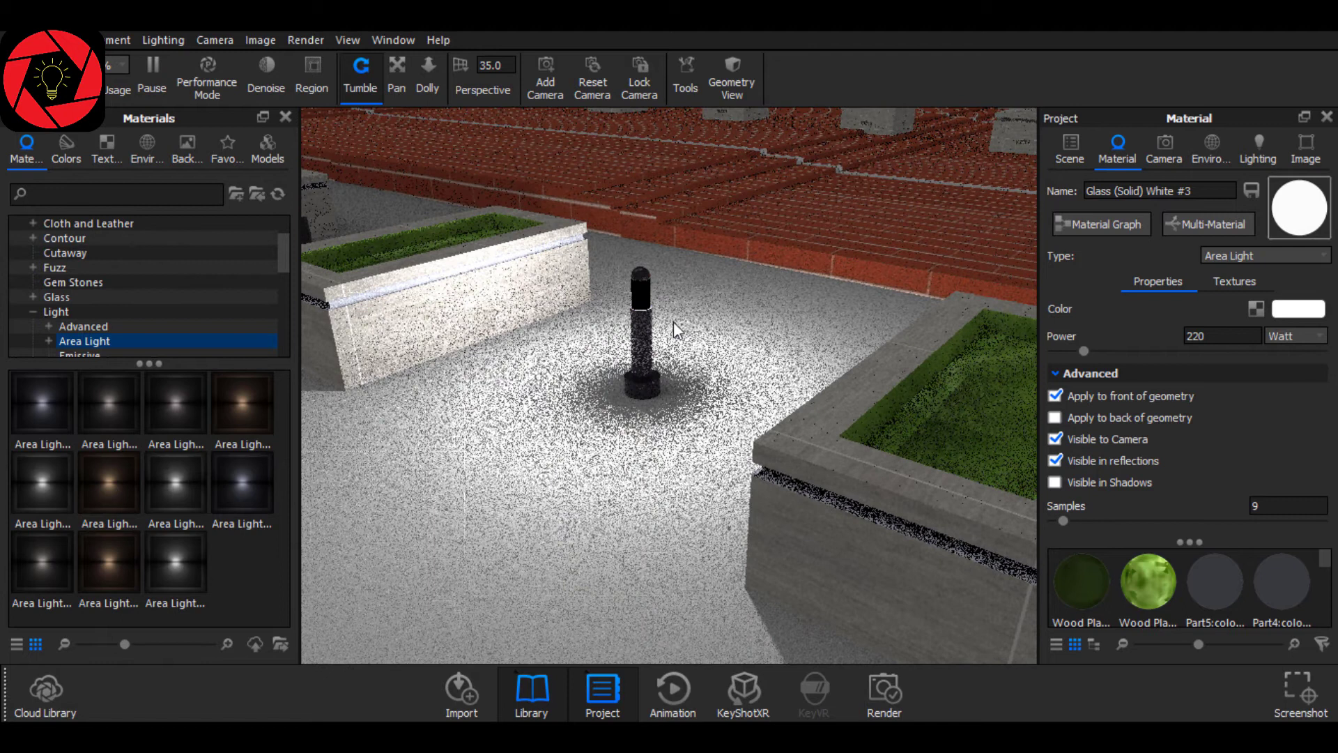
scroll(659, 298, up, 3)
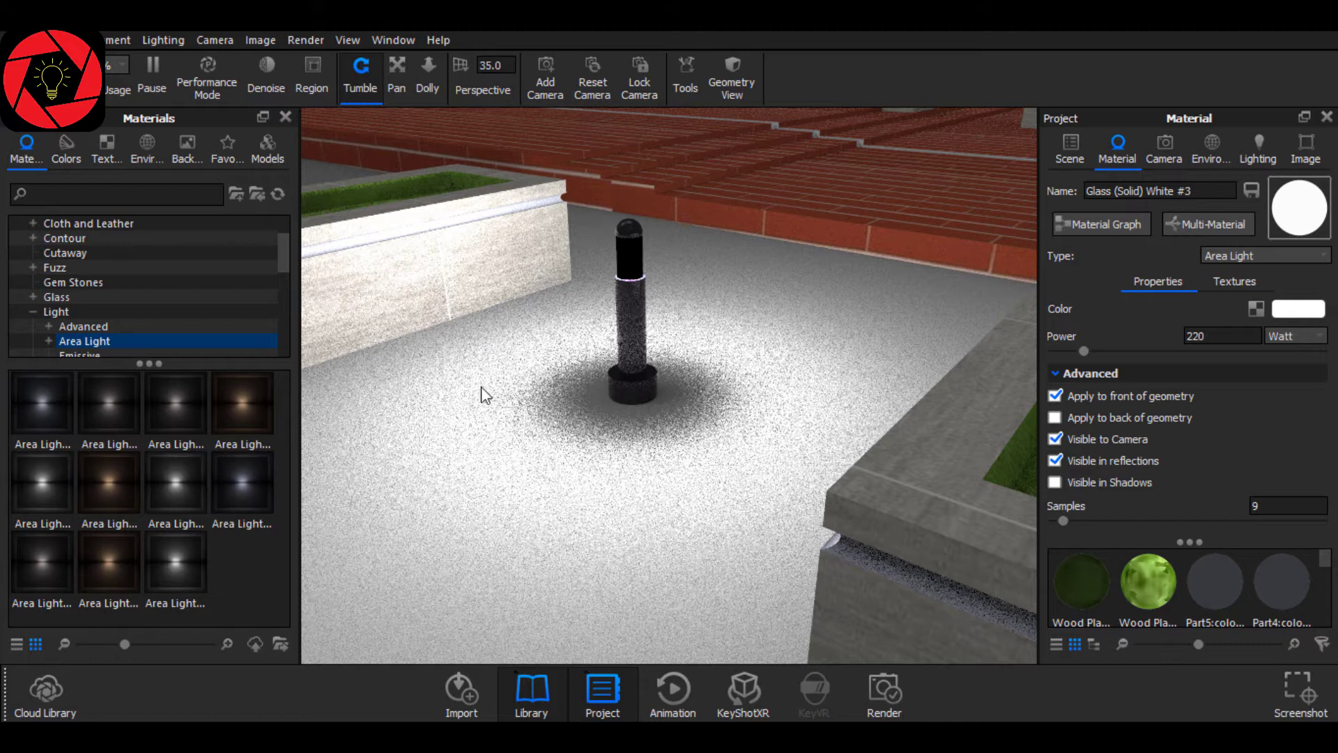
click(1056, 395)
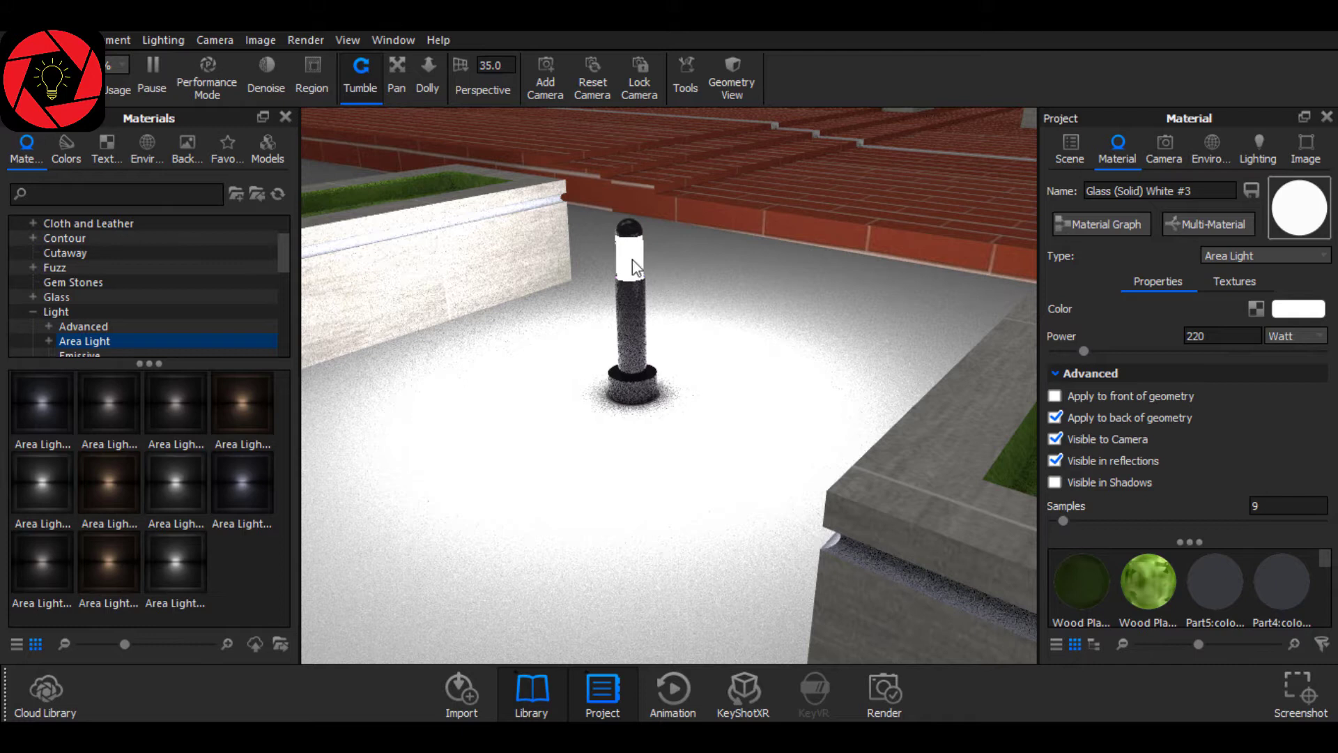
click(1055, 397)
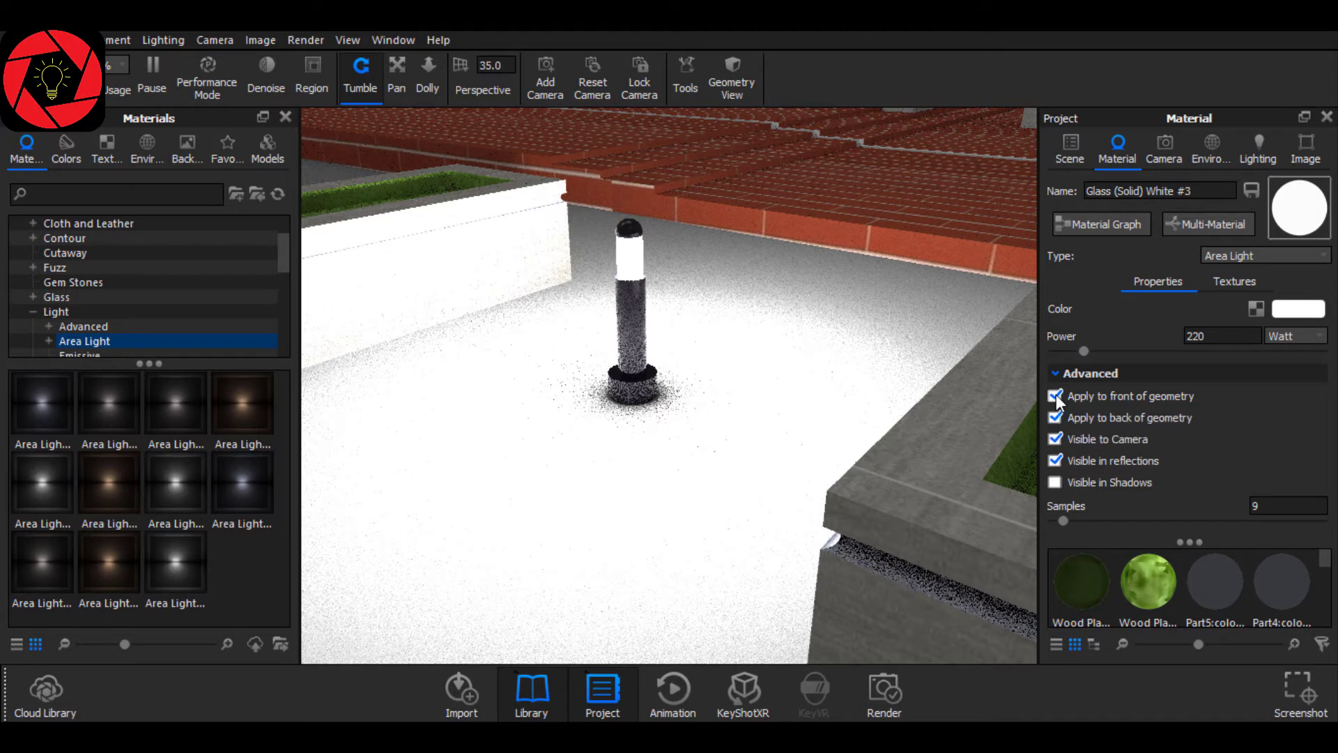
click(1055, 396)
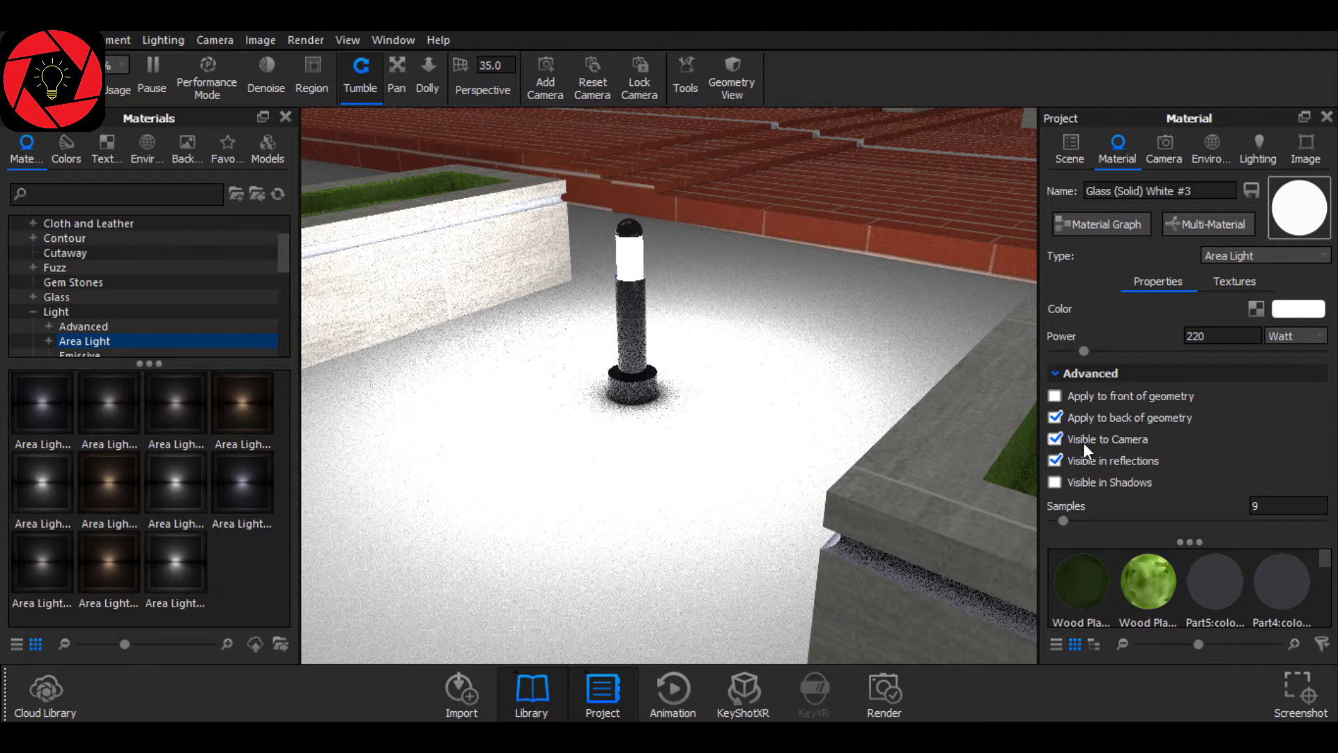
click(1056, 438)
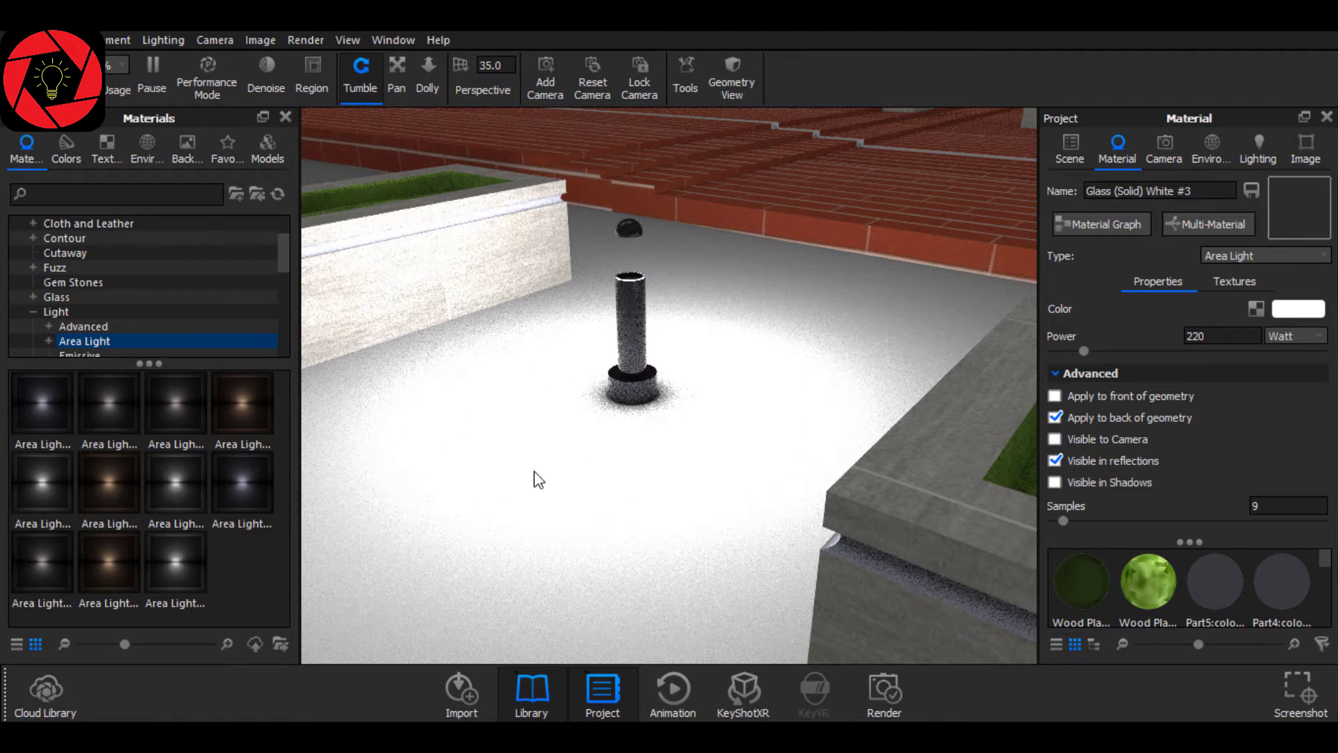
click(1084, 440)
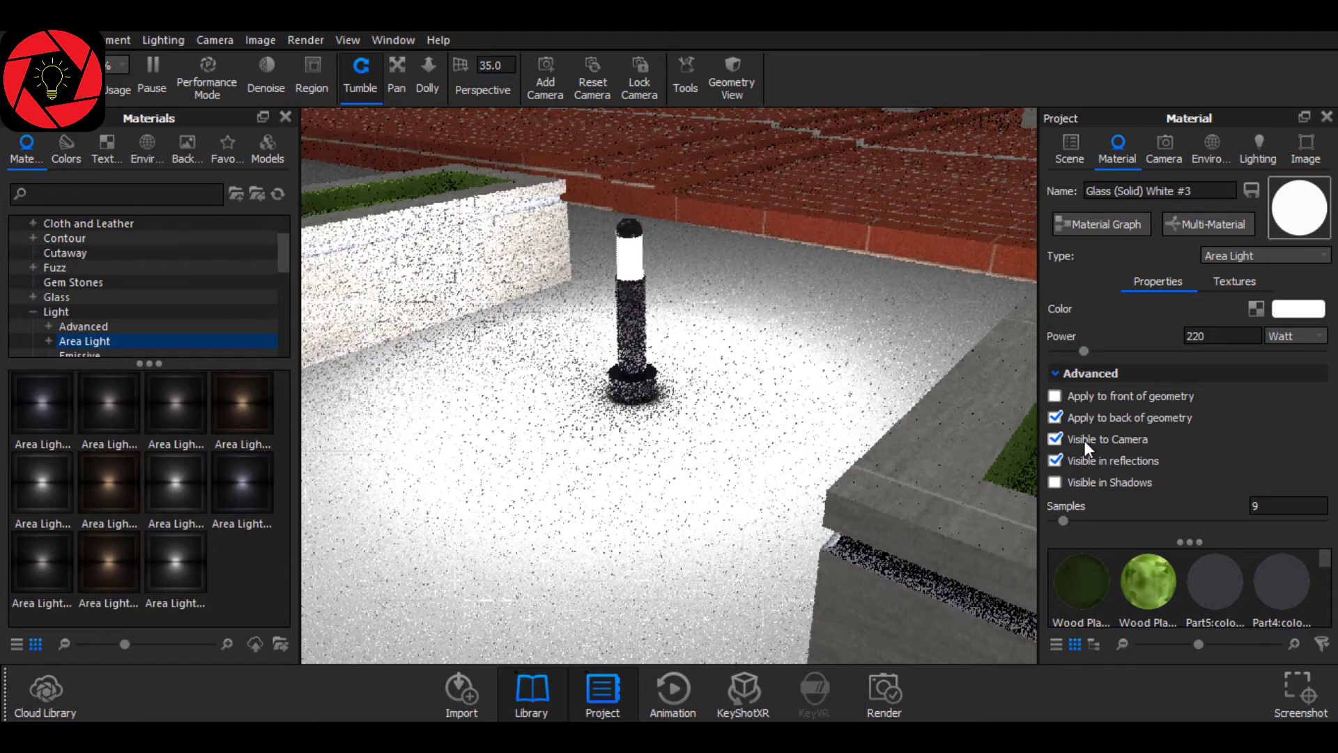
click(1054, 439)
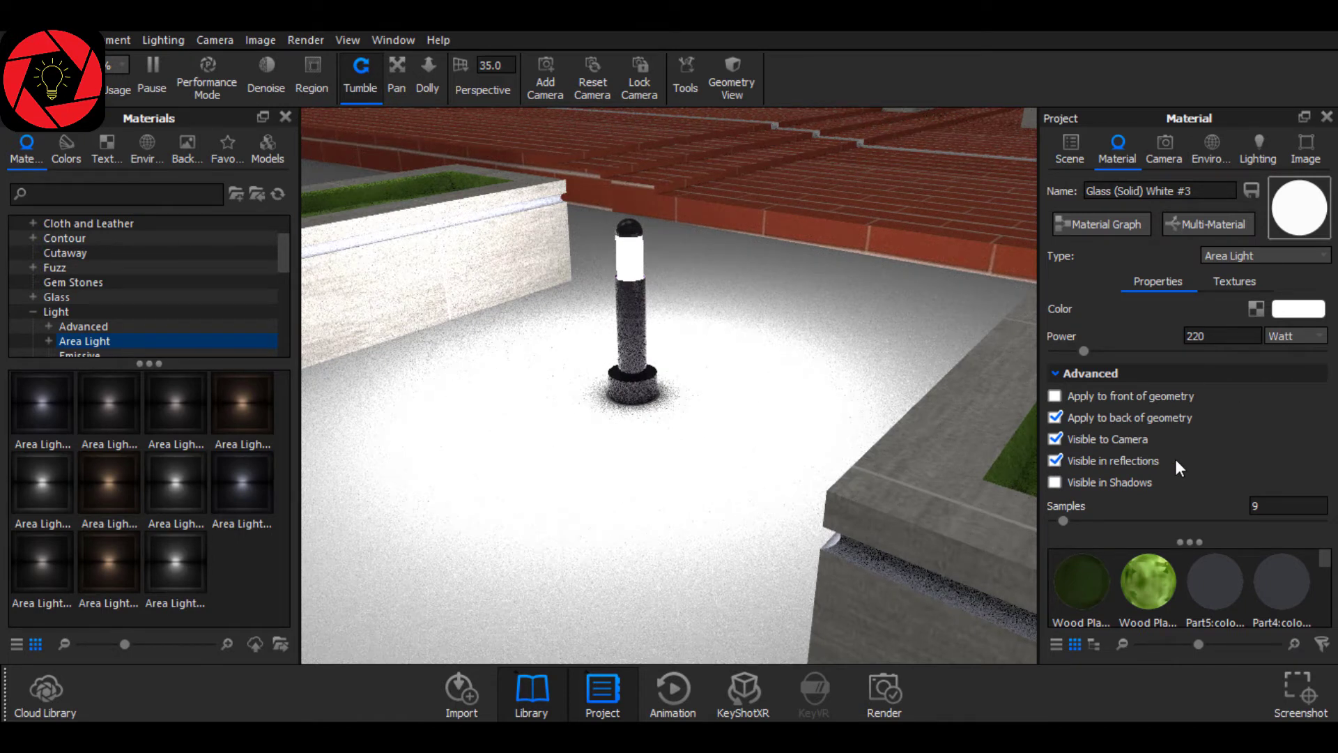
click(1295, 337)
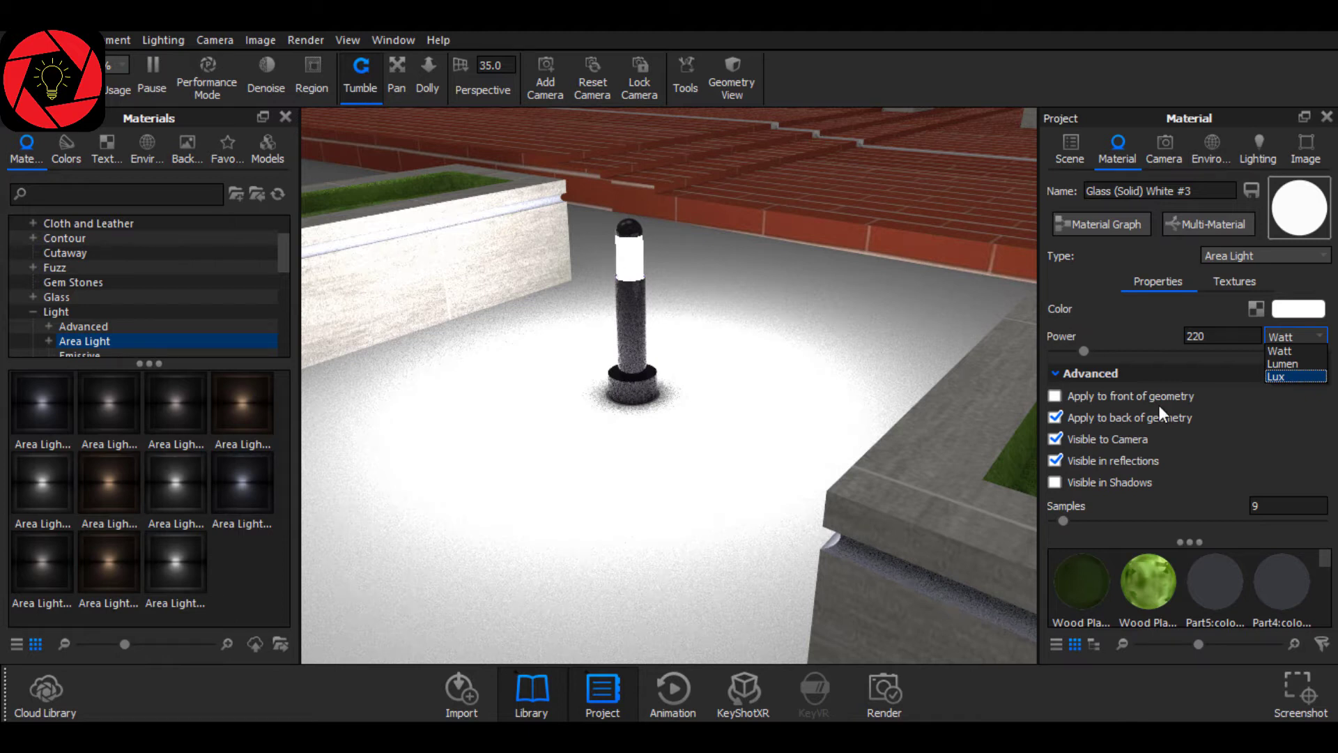
click(1286, 437)
click(1144, 461)
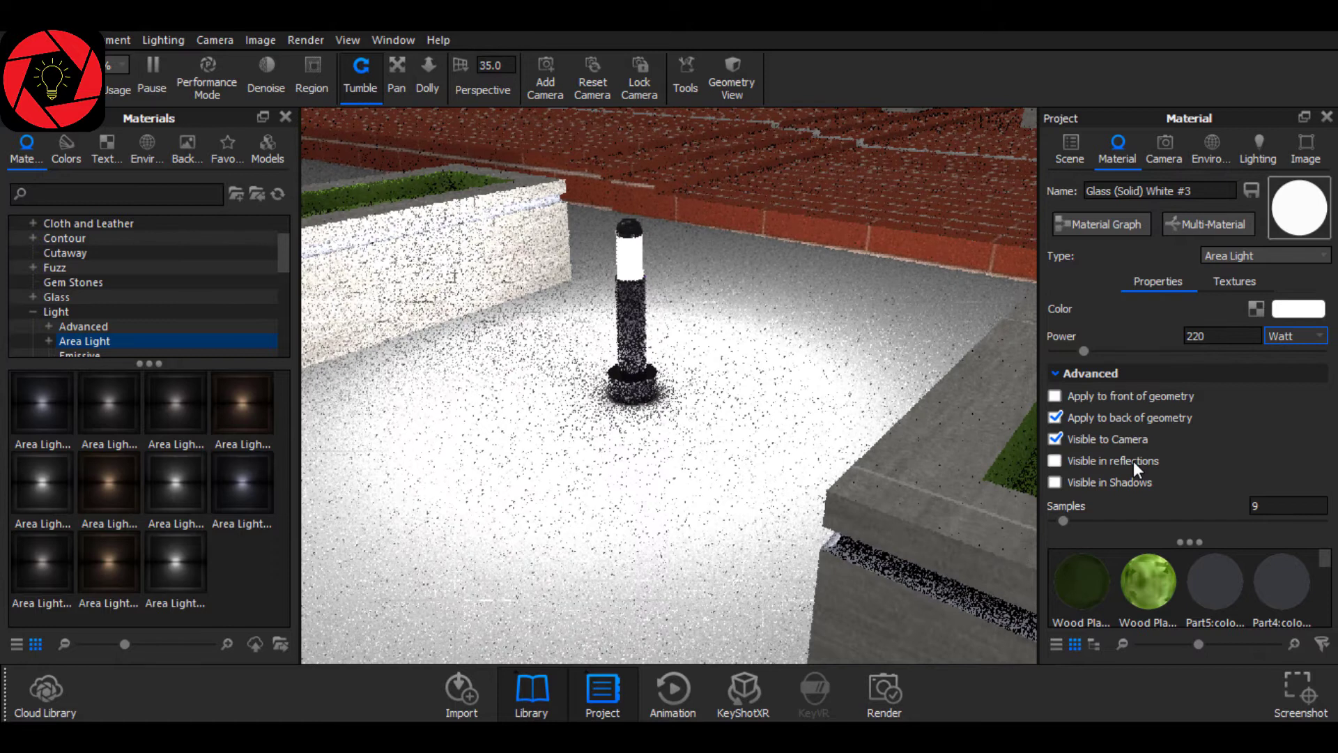
click(1133, 462)
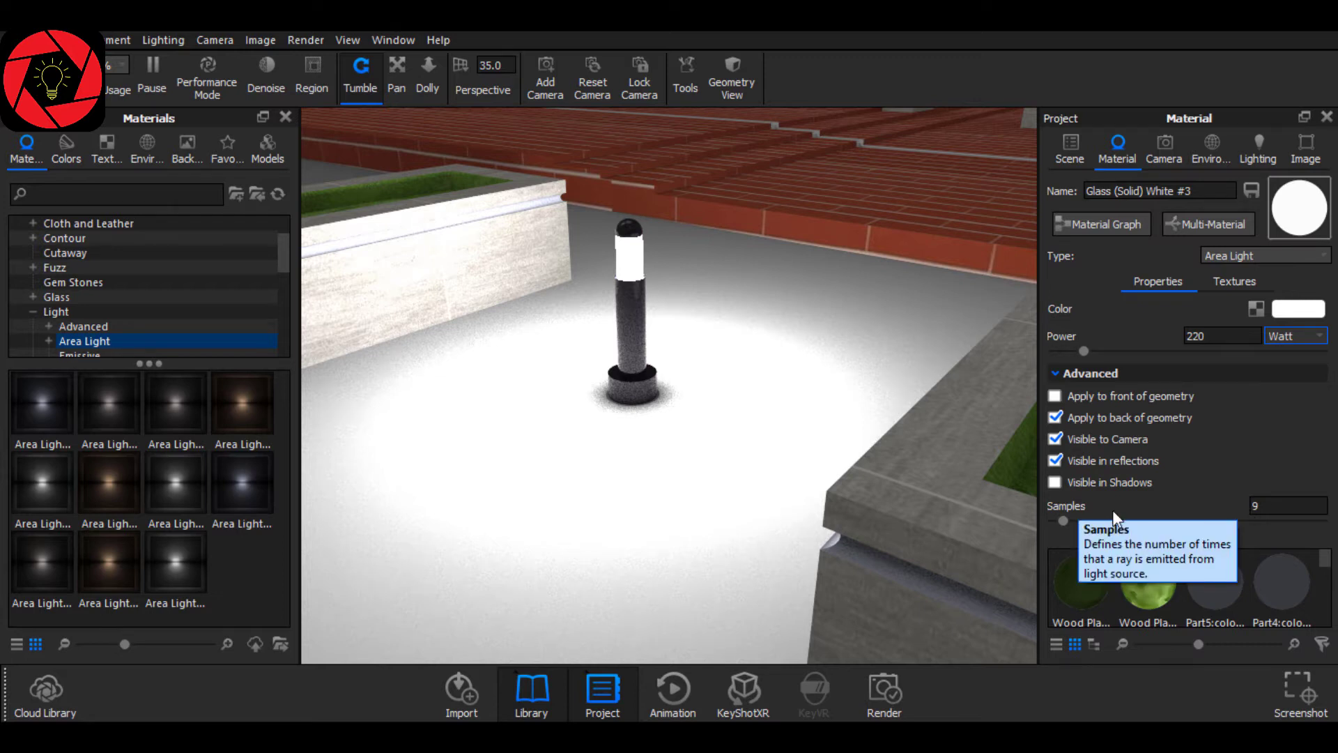
drag(1063, 521, 1321, 520)
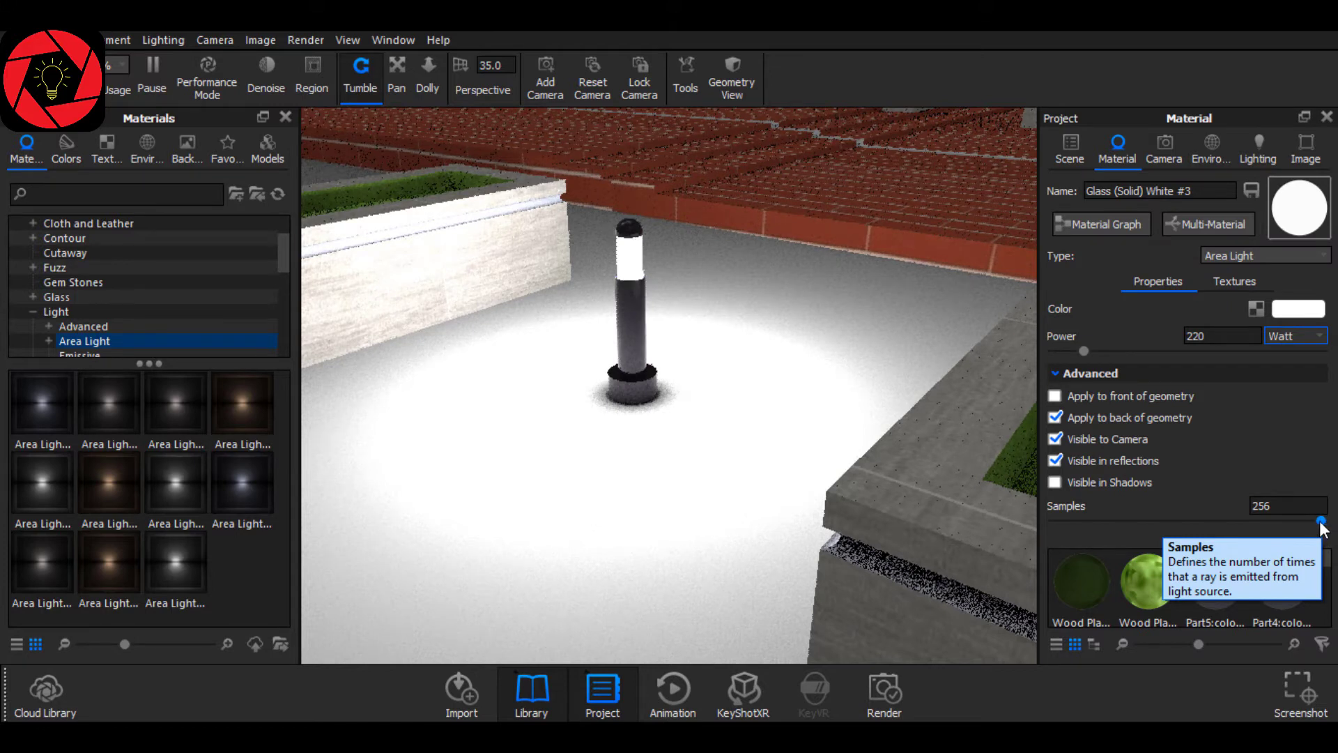
click(1058, 521)
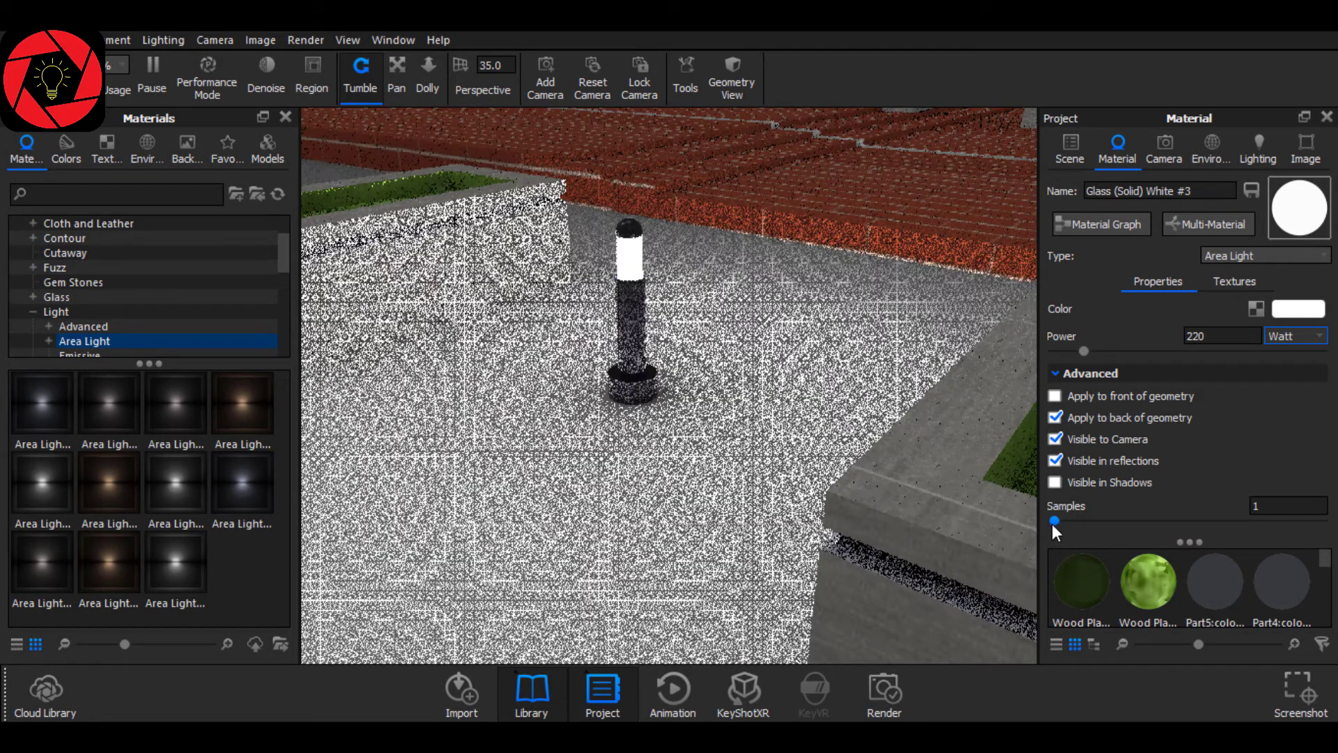
drag(1053, 525, 1064, 520)
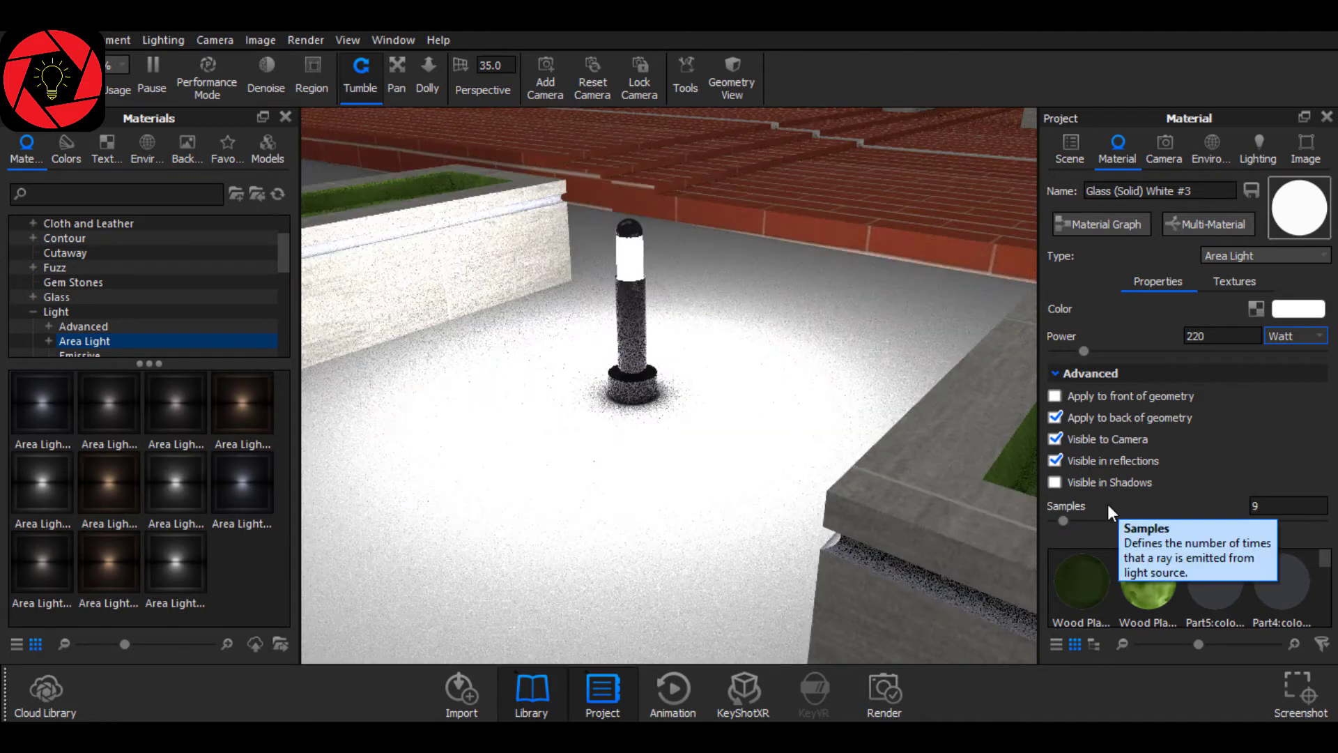
click(1255, 504)
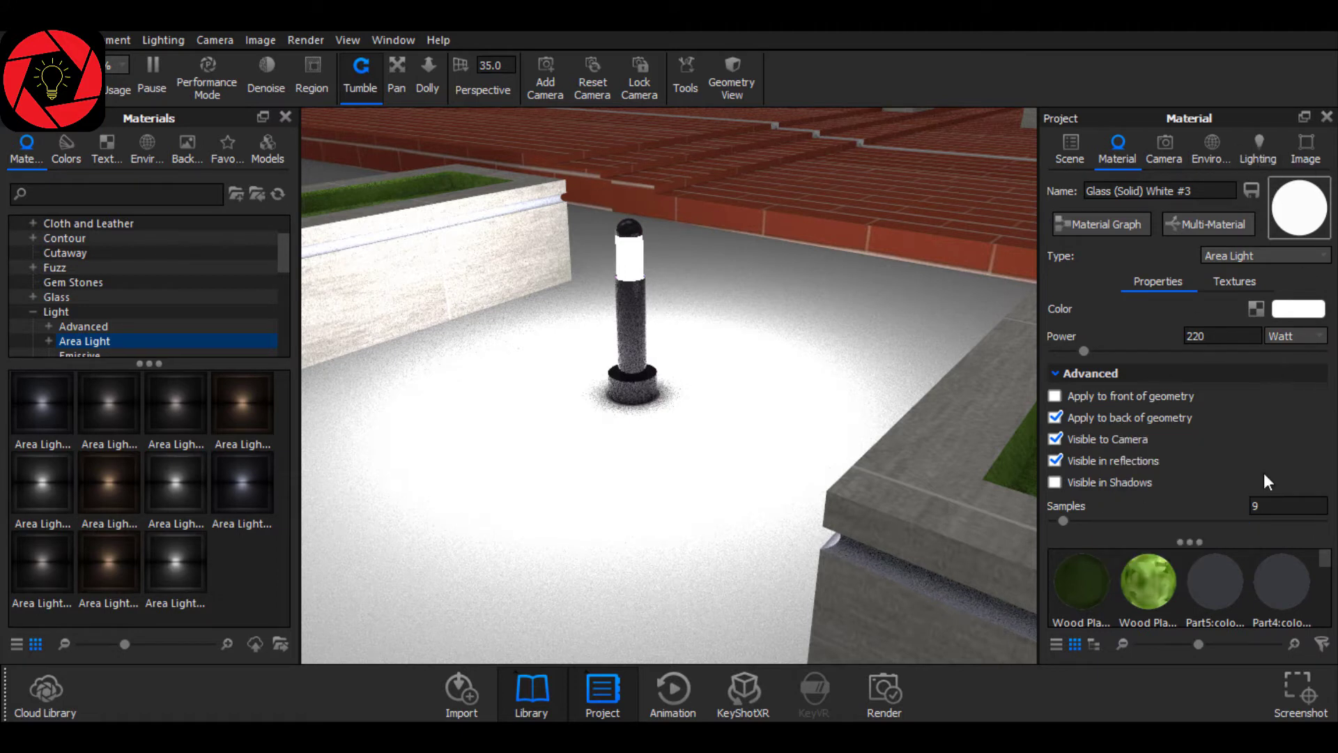
Copy the lit lamp's area-light material and paste it onto the second bollard's lamp.
drag(660, 311, 856, 385)
click(1069, 150)
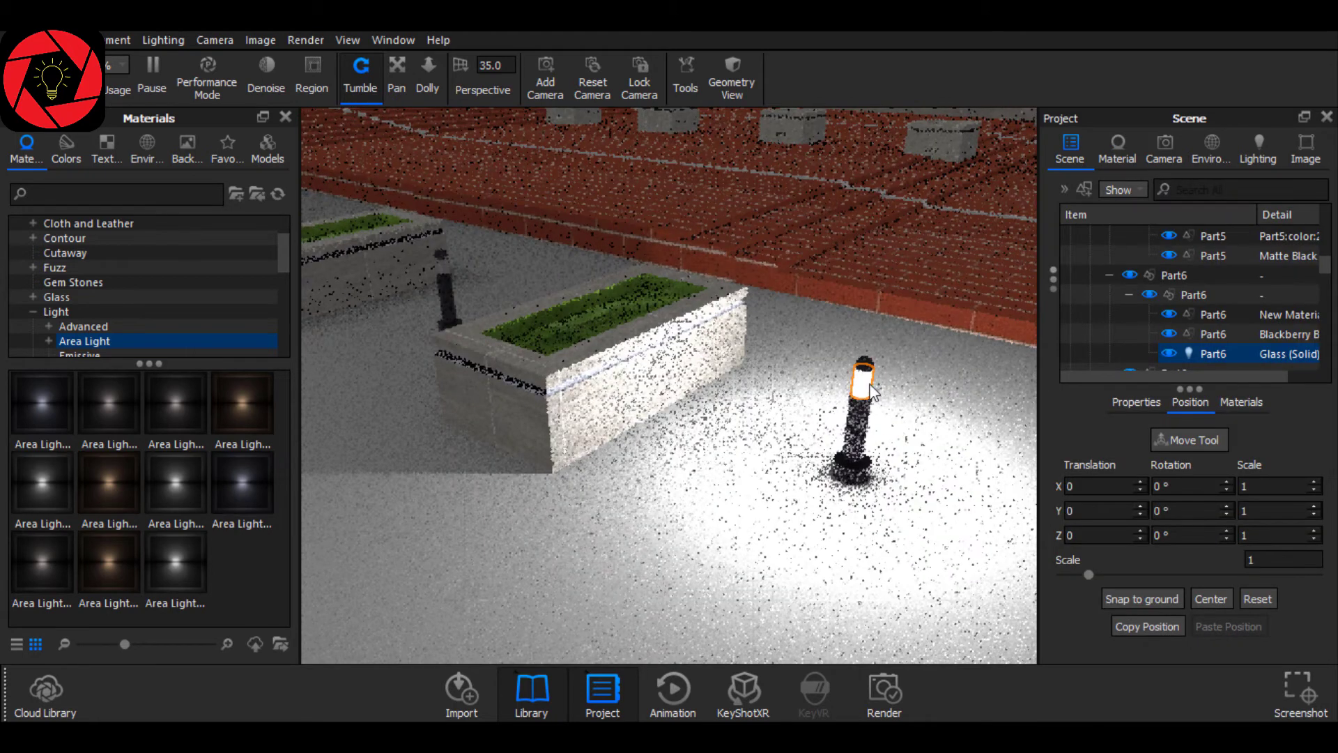
right_click(857, 385)
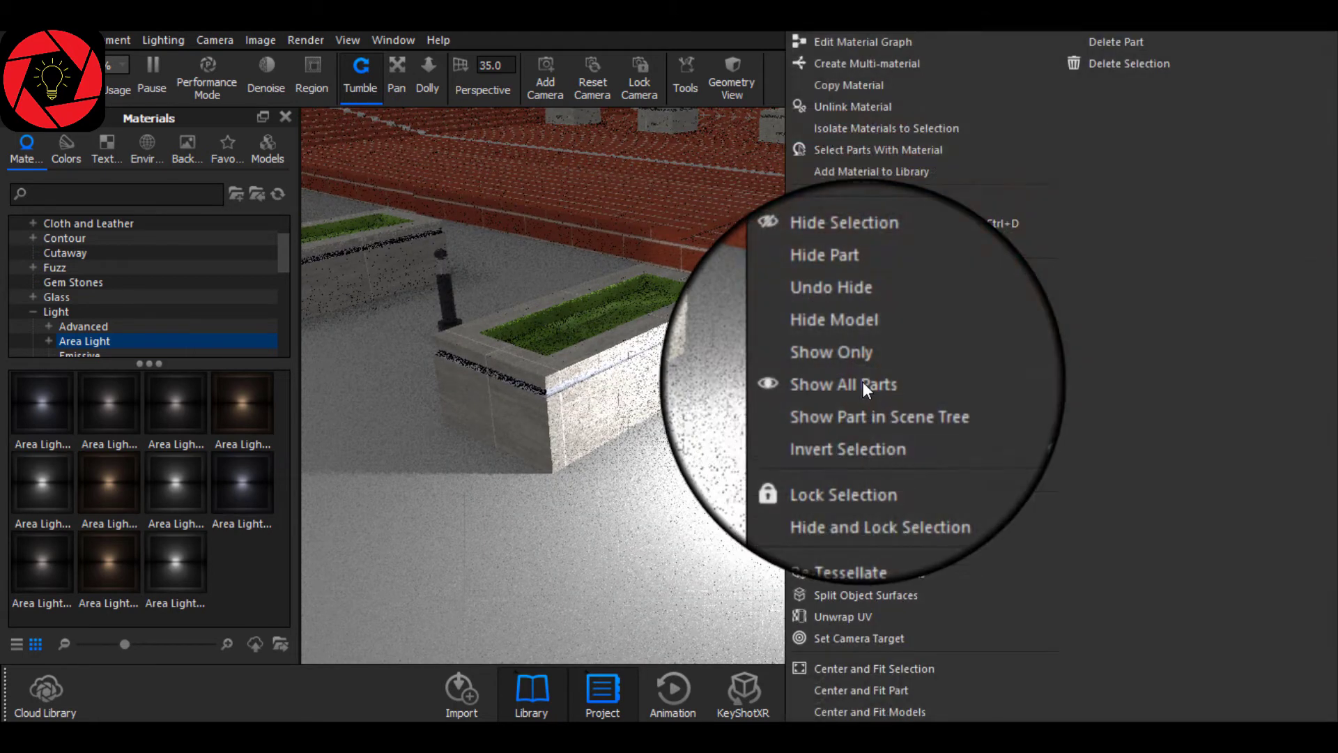
click(846, 86)
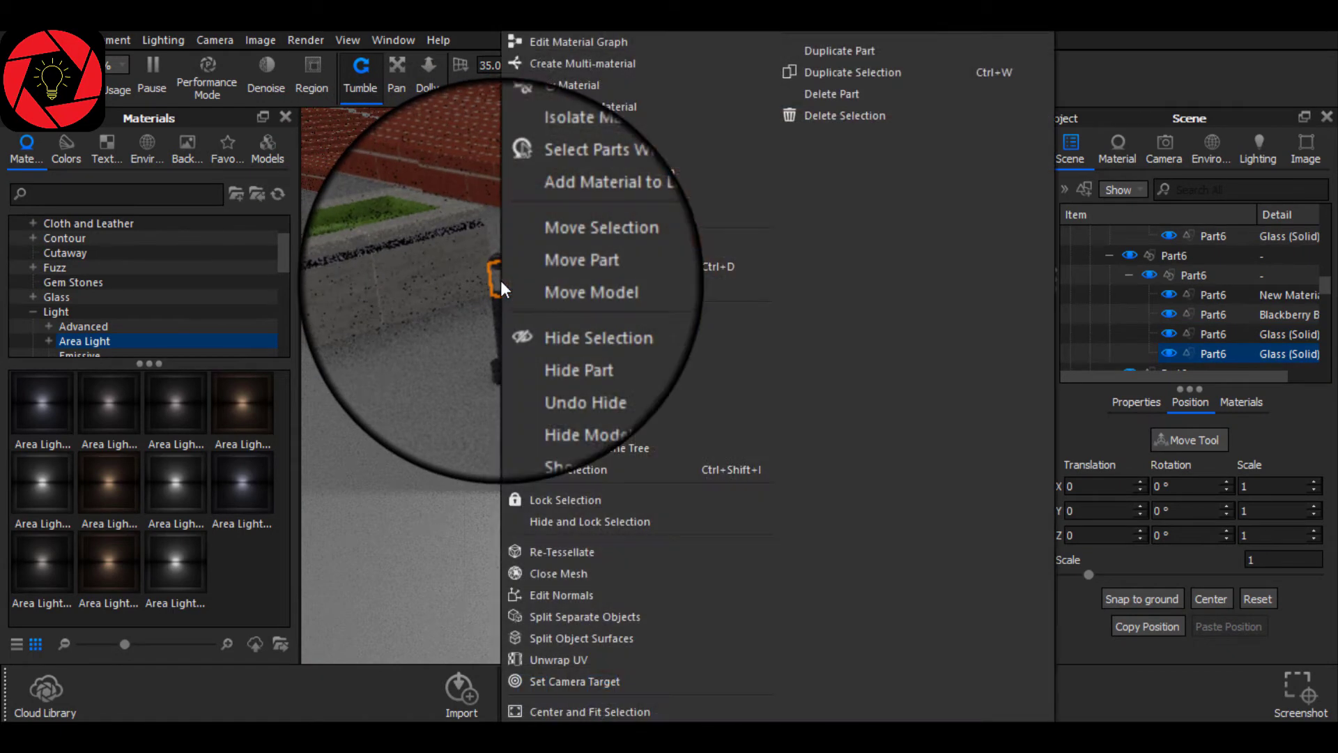
right_click(501, 281)
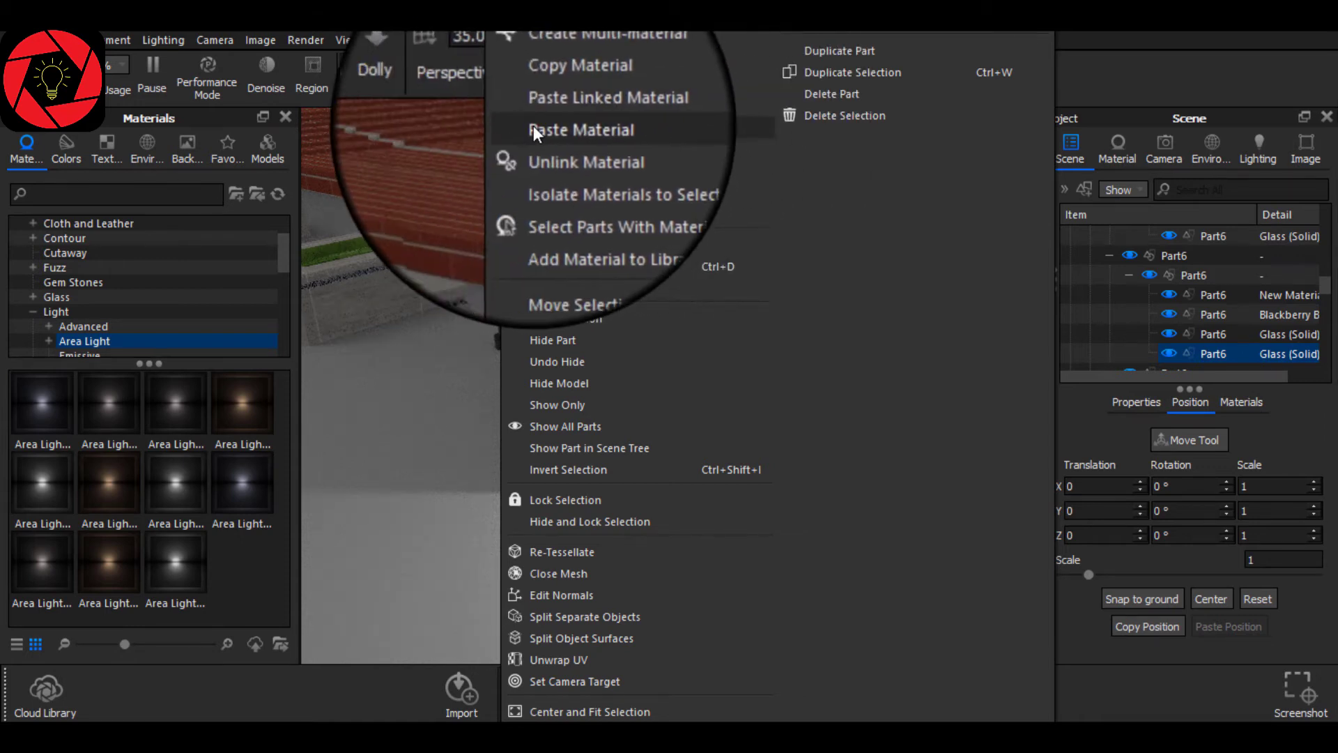
click(613, 128)
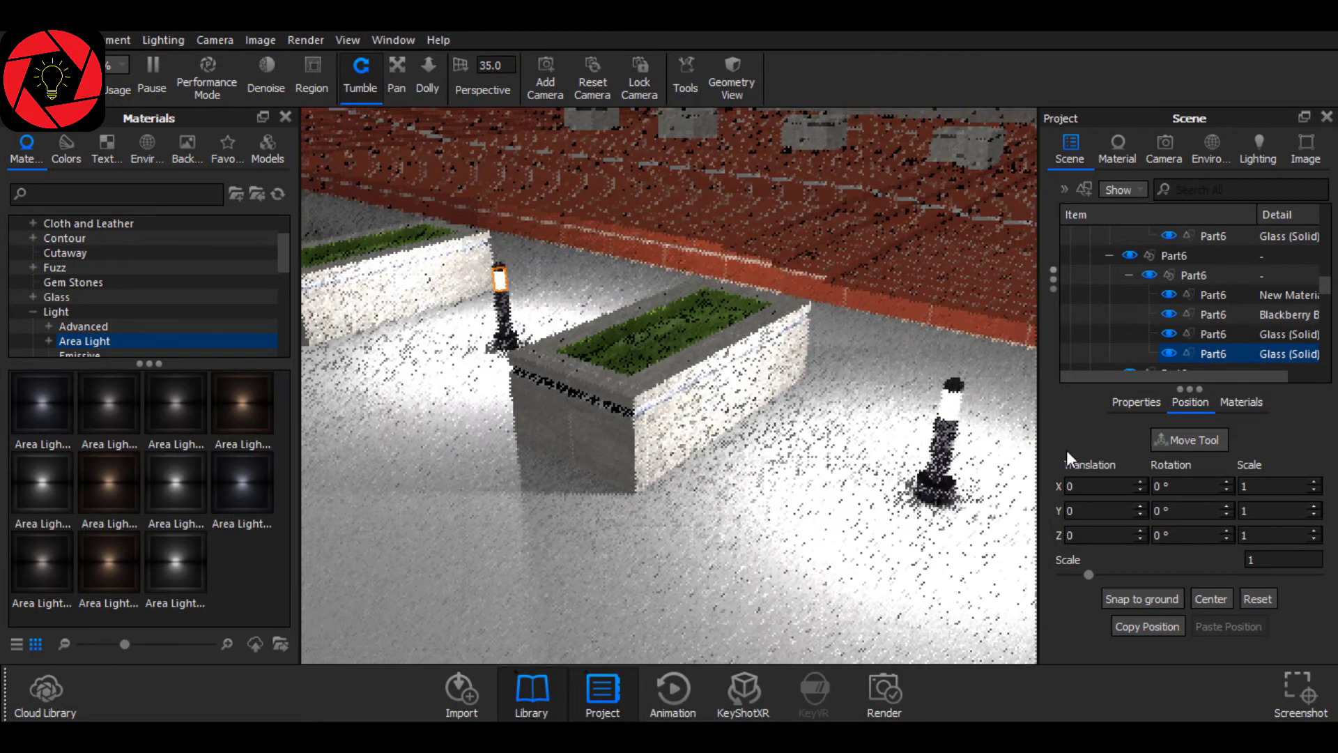
Open the right lamp's Area Light material and try a lower power, undoing back to 220.
click(948, 410)
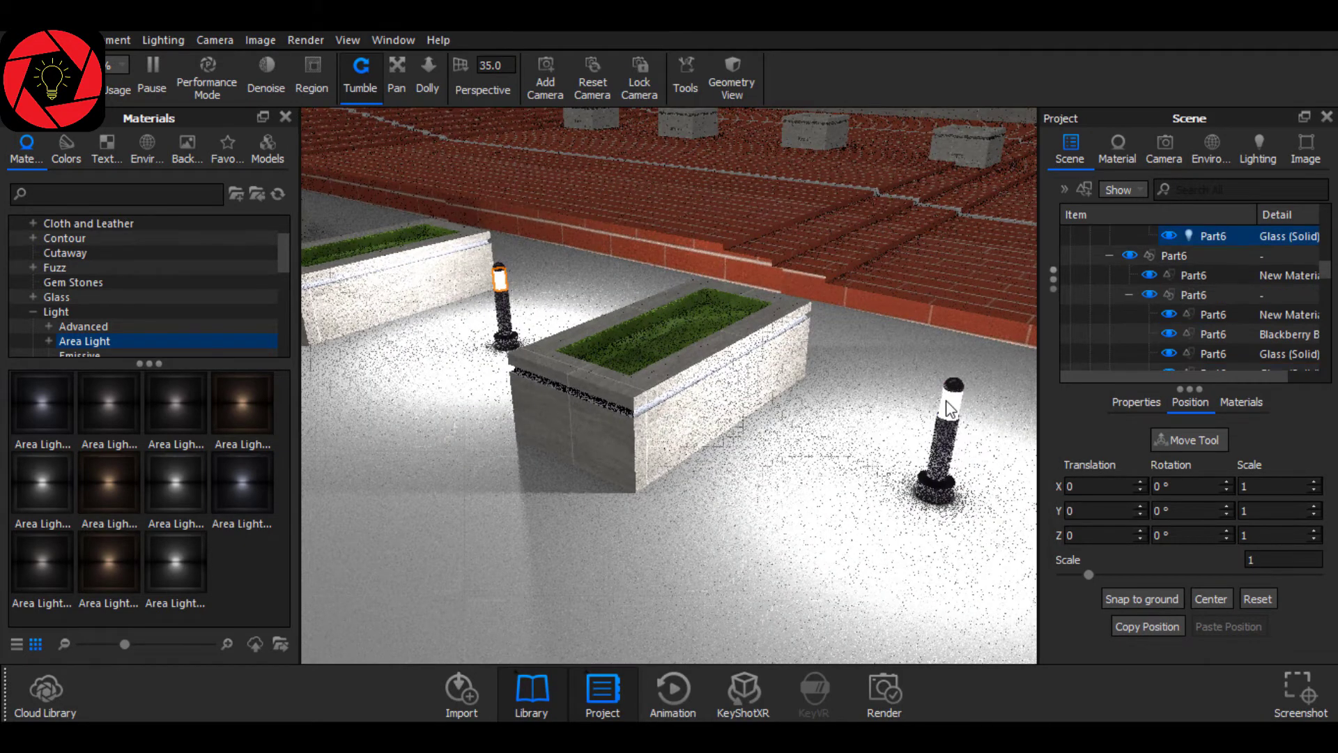
double_click(951, 405)
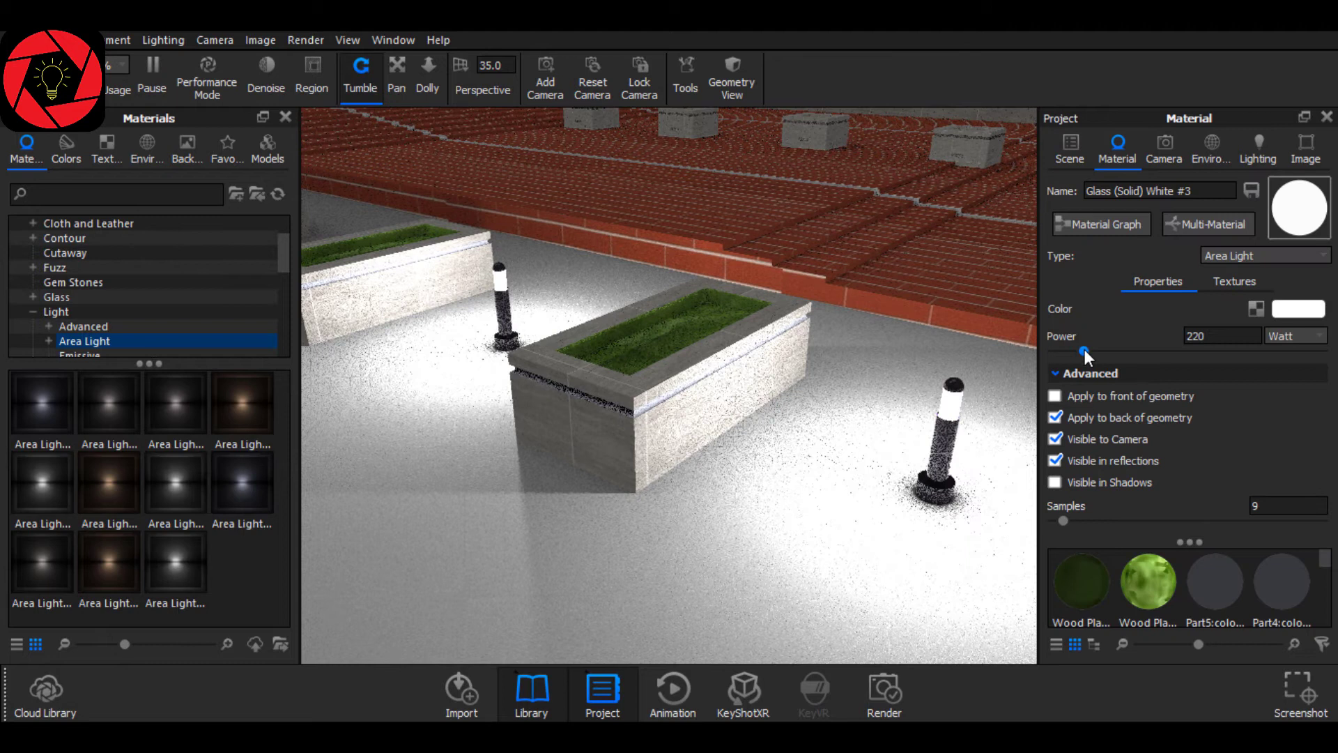
drag(1085, 349, 1060, 349)
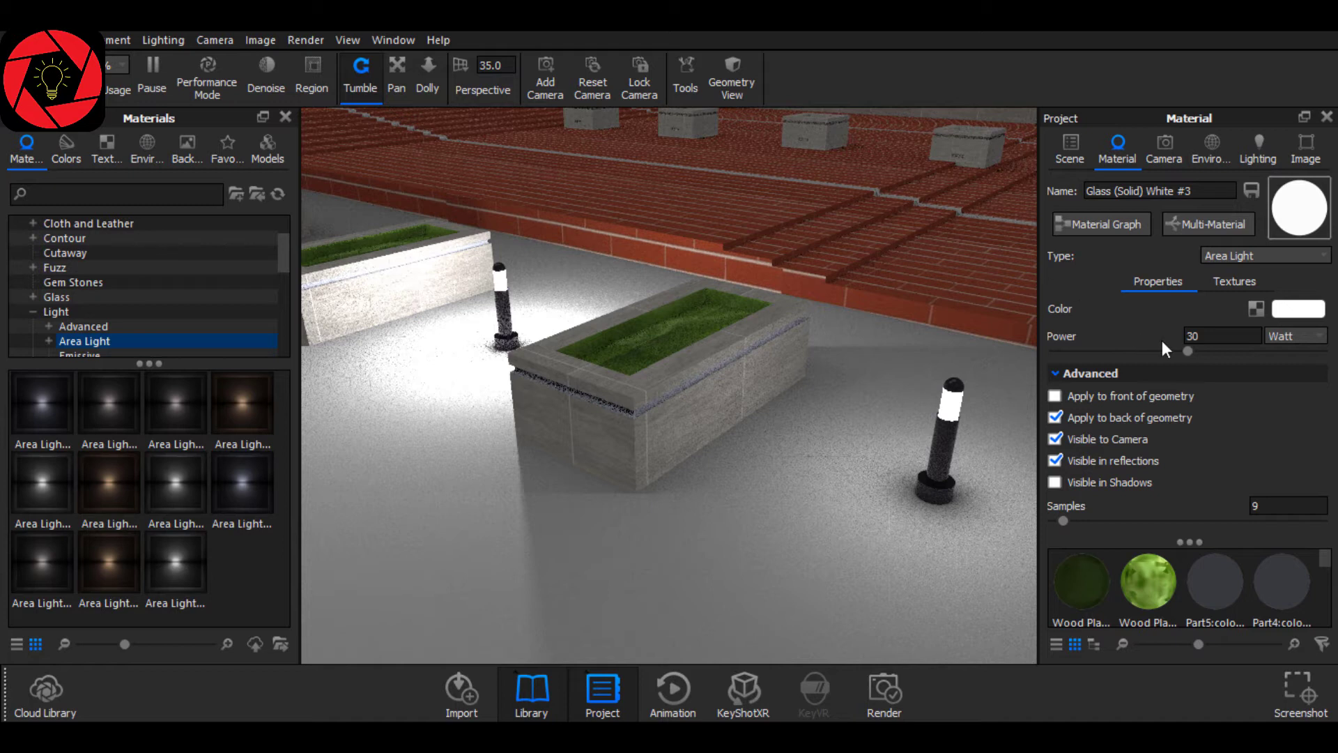
key(ctrl+z)
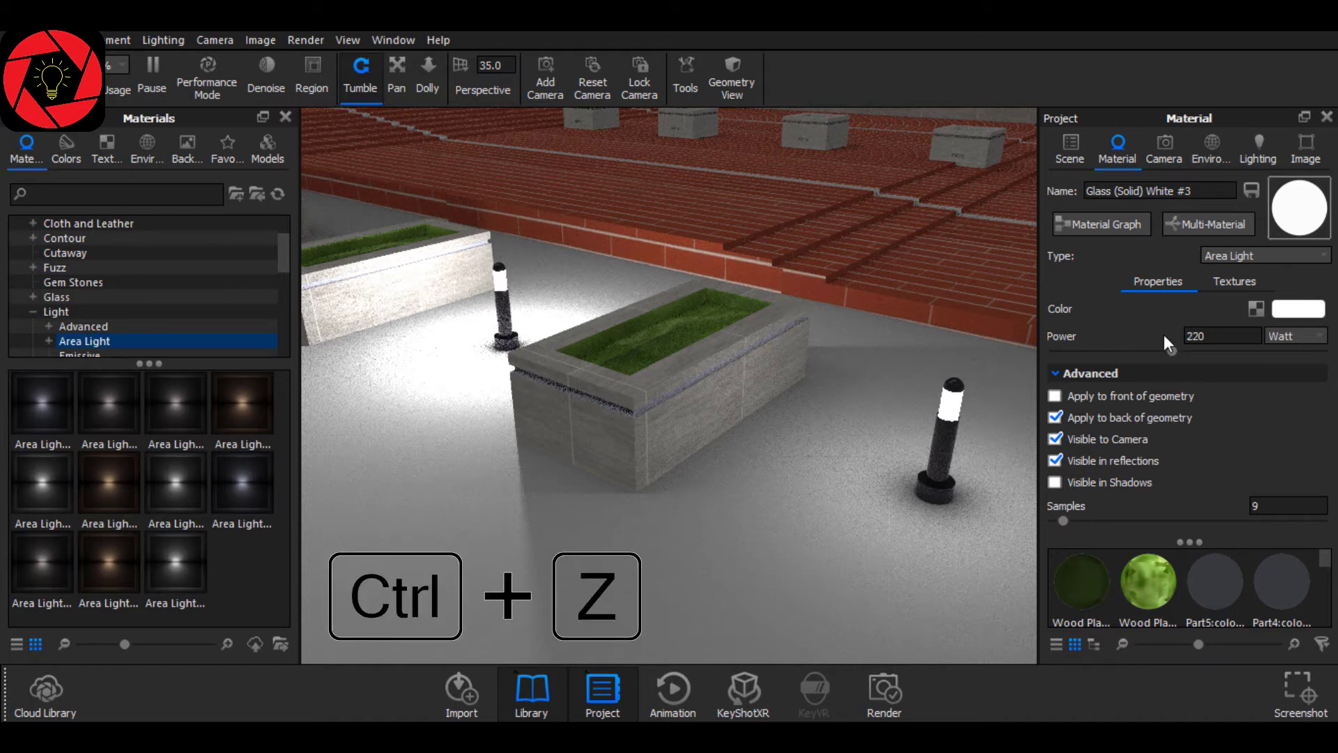
Copy the right lamp's glowing material and paste it linked onto the left lamp.
click(1049, 154)
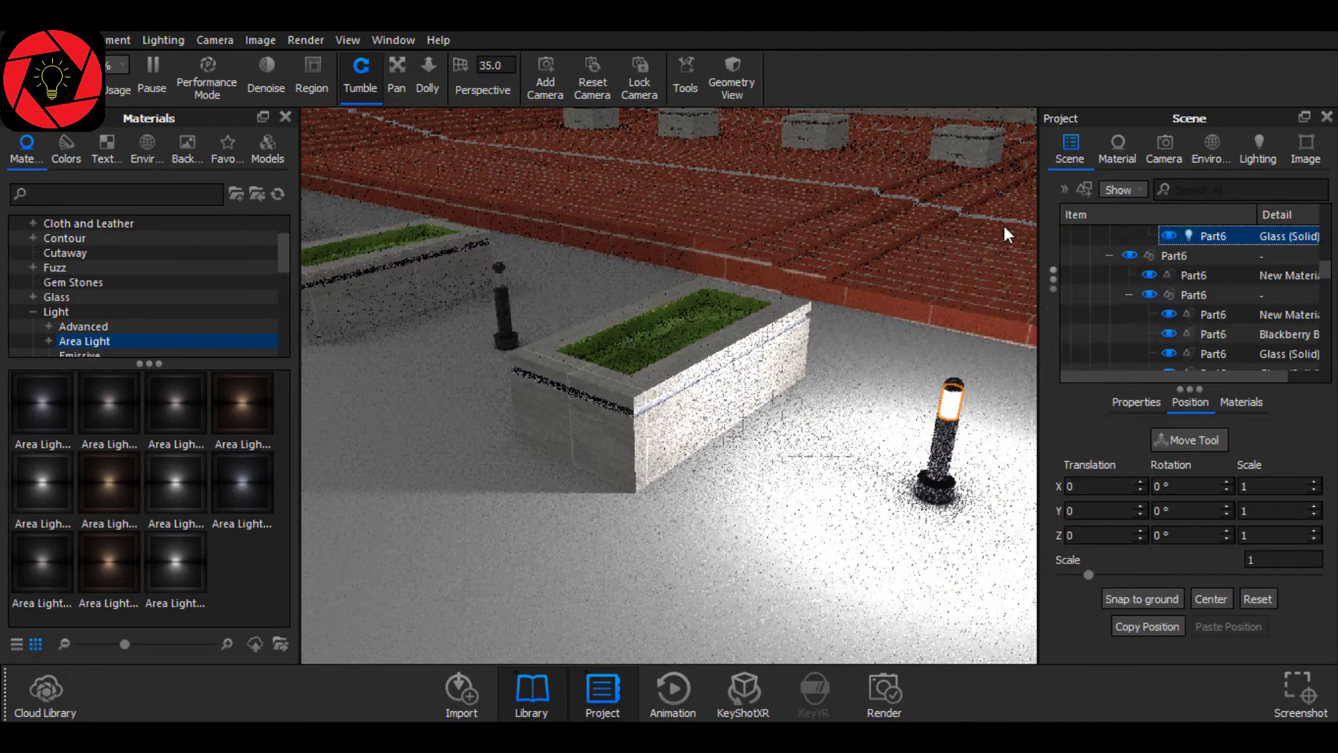
right_click(947, 406)
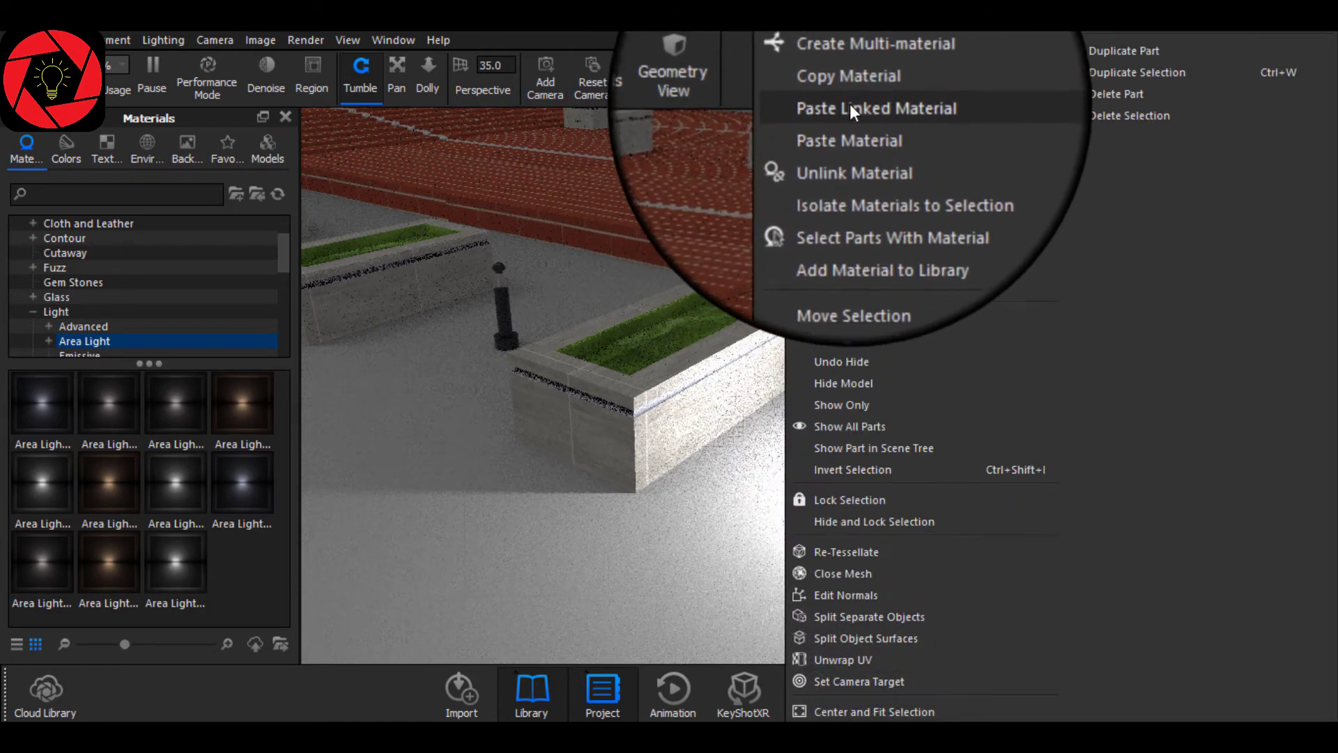
click(849, 77)
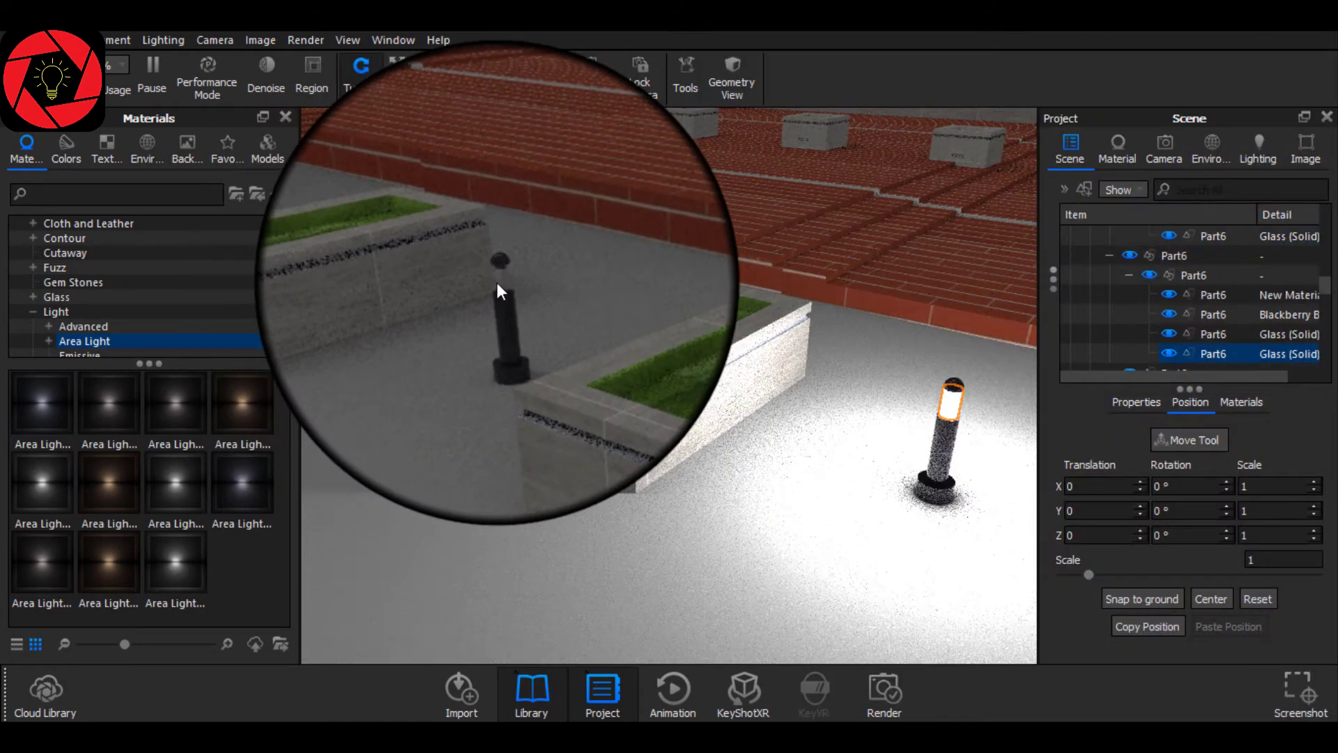
click(496, 282)
right_click(496, 282)
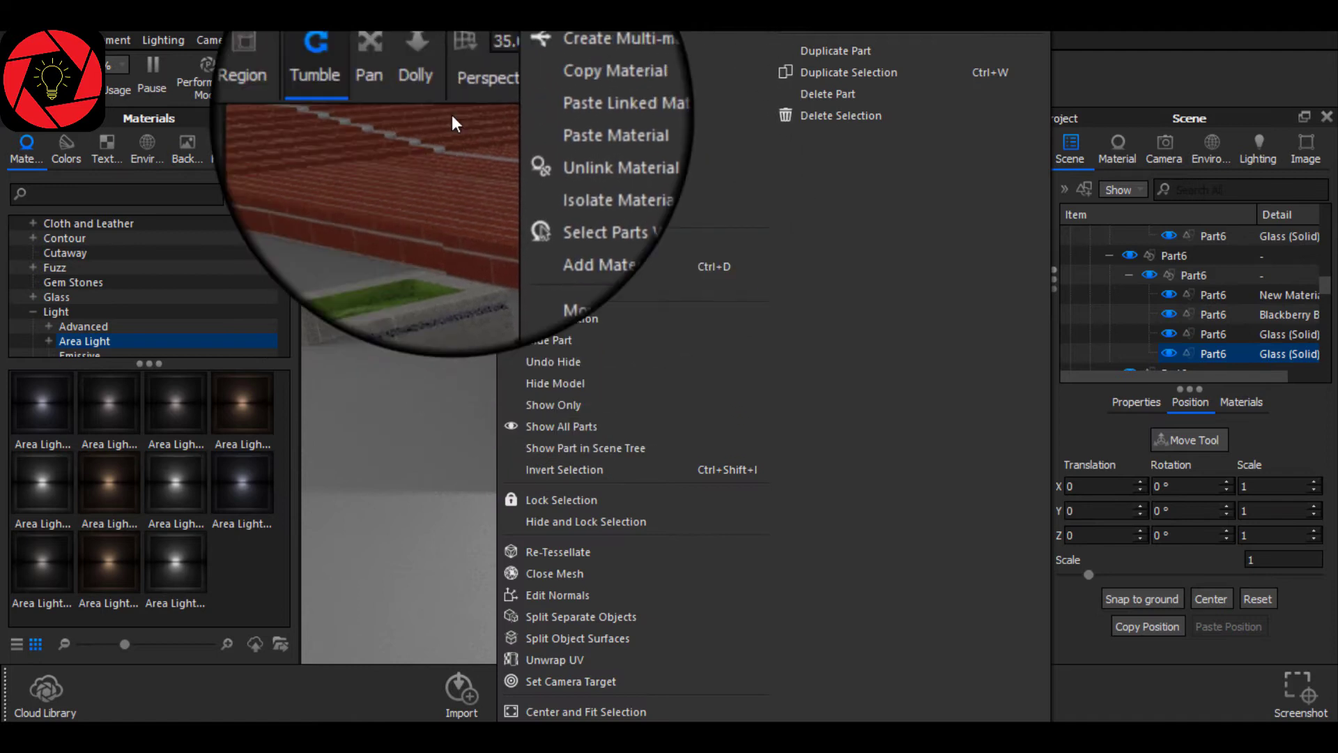
click(662, 106)
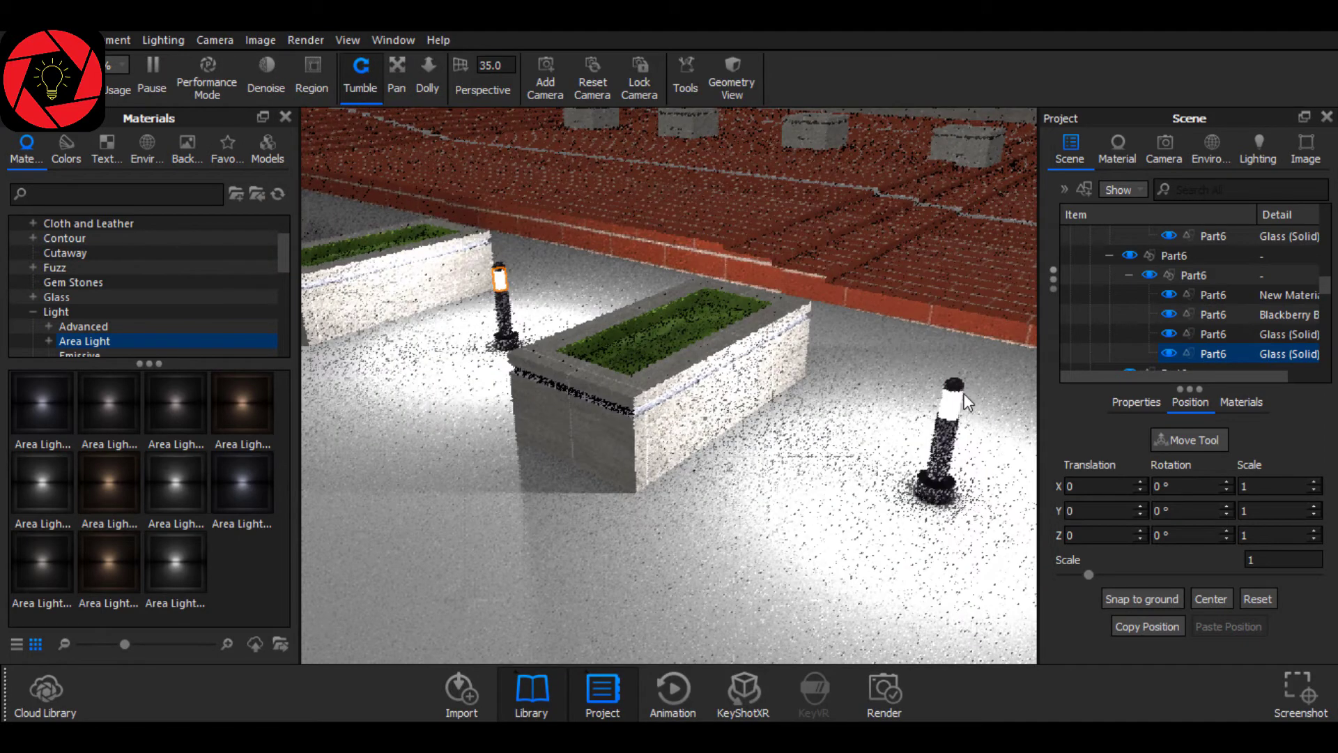
Reopen the right lamp's area light and set its power to 211.5 W.
click(945, 402)
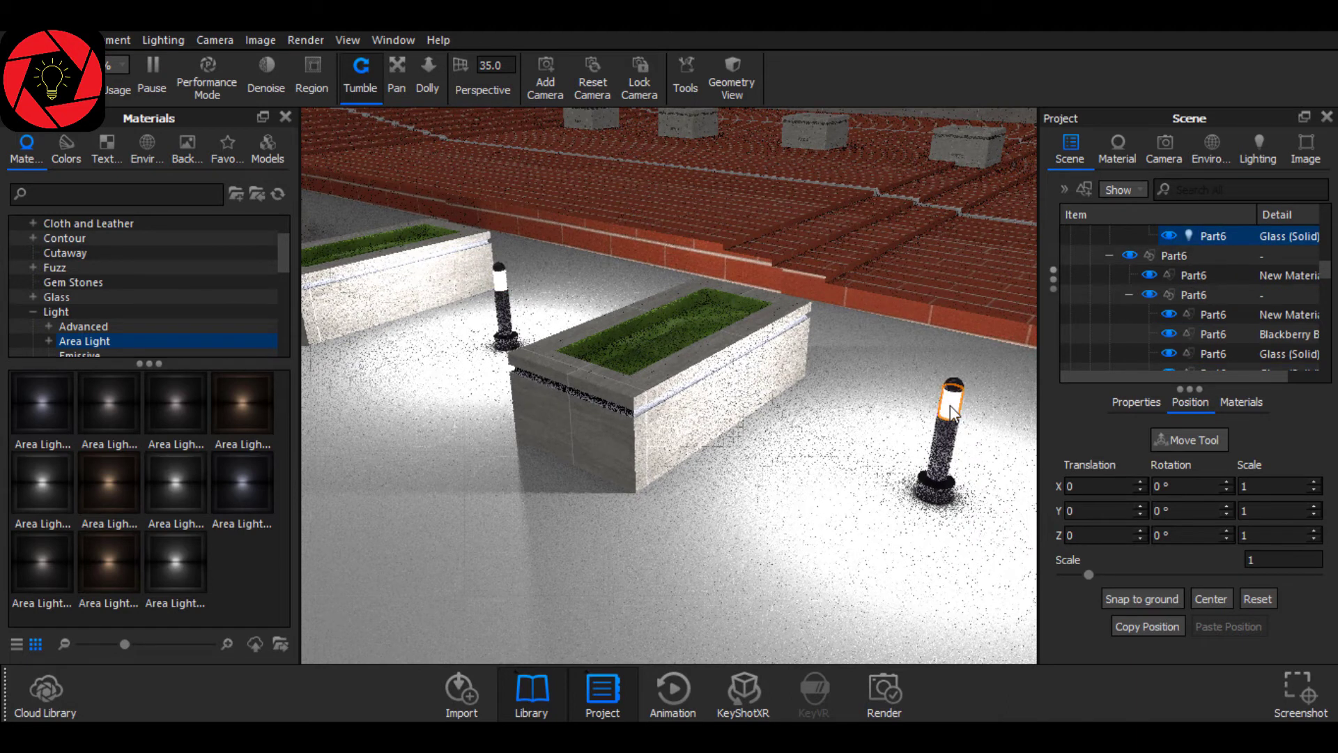
double_click(951, 404)
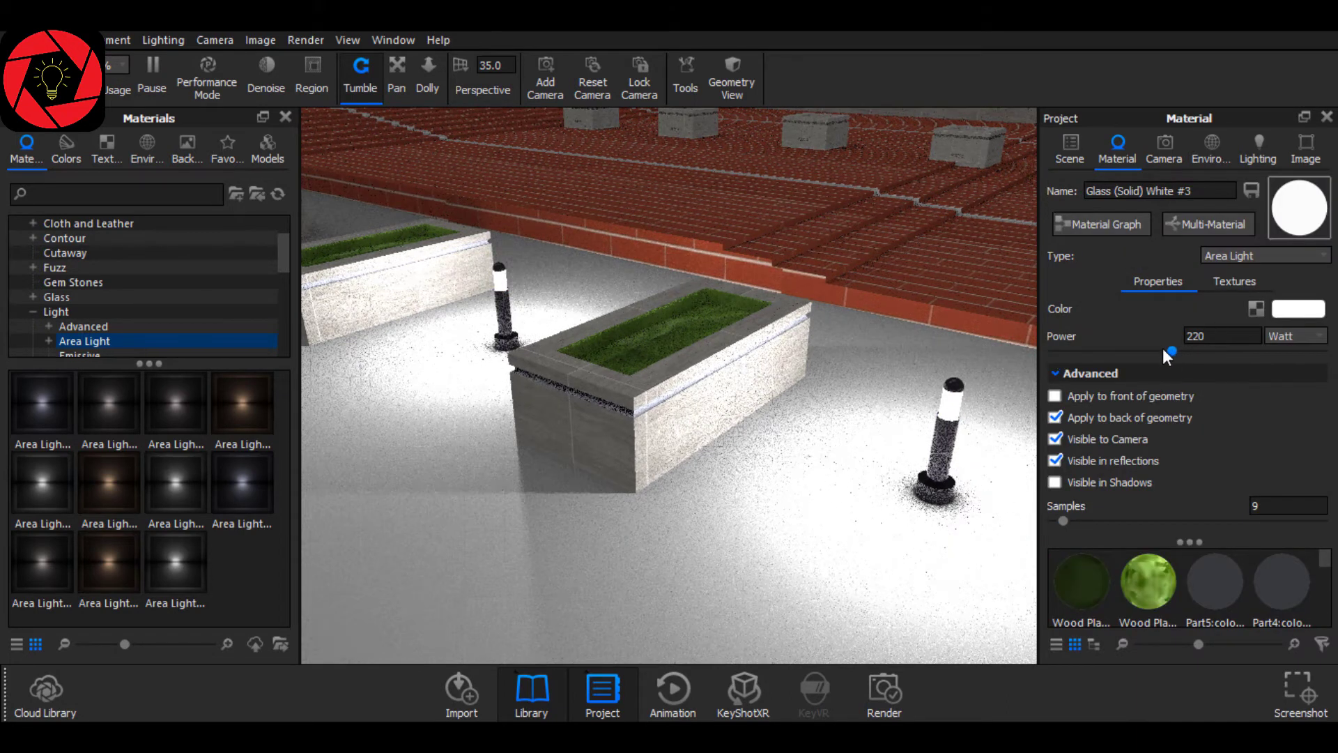
drag(1093, 353, 1085, 354)
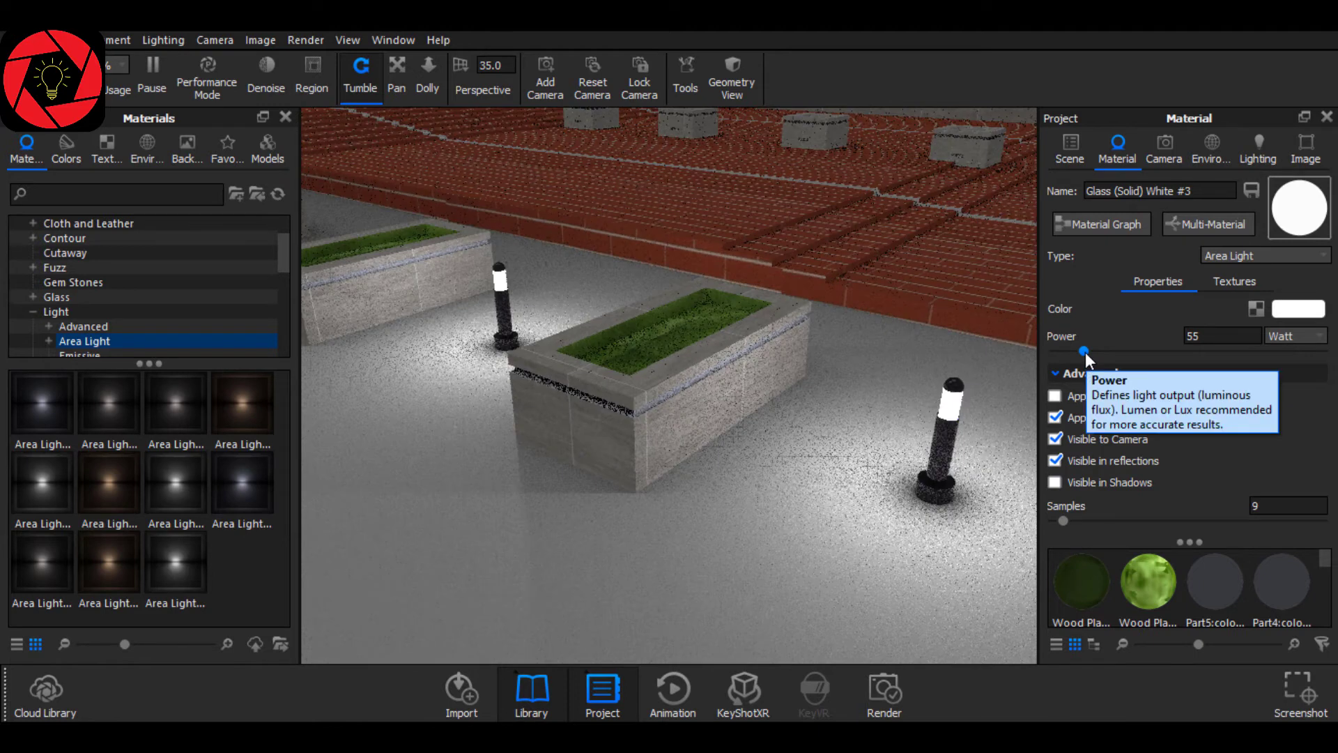
drag(1085, 352, 1169, 350)
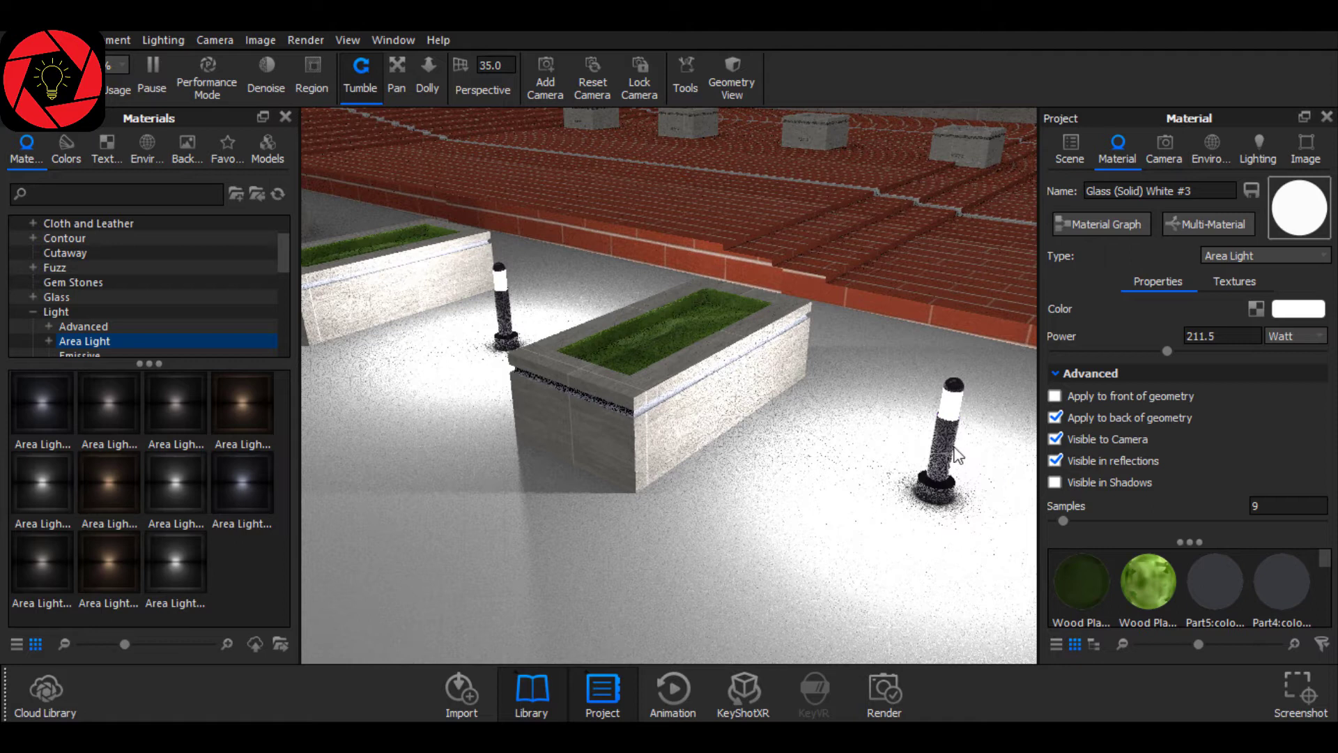
Unlink the shared material on the left bollard lamp.
click(1073, 148)
click(503, 281)
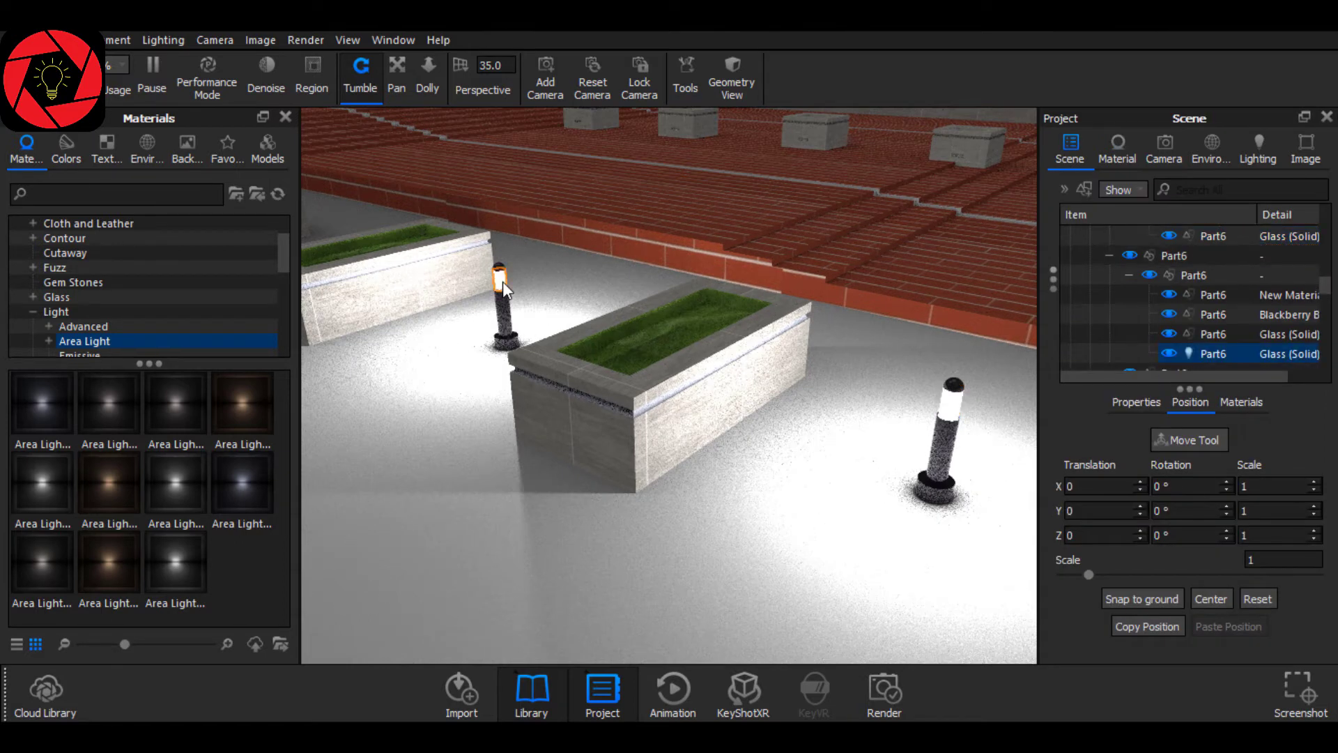
right_click(504, 282)
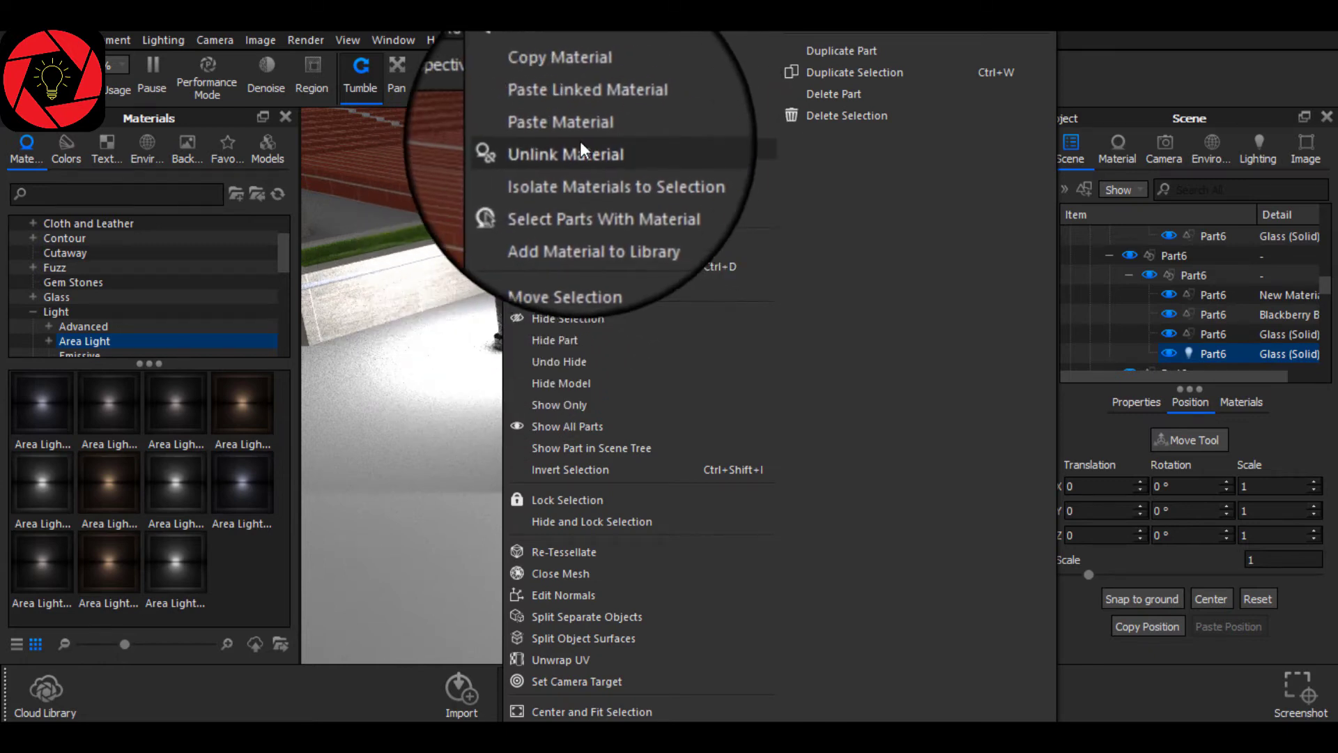
click(627, 147)
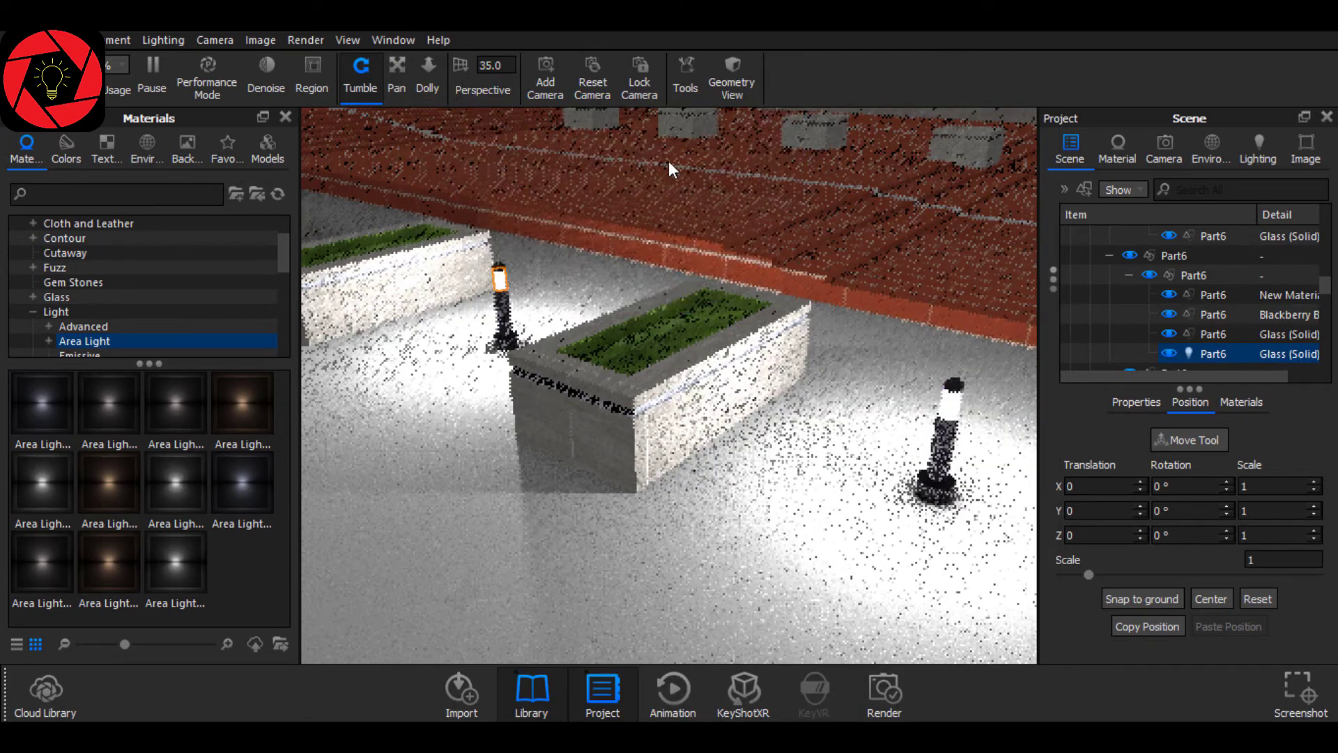
Adjust the unlinked lamp's power, settling back at 211.5 W, then view the whole plaza.
double_click(947, 411)
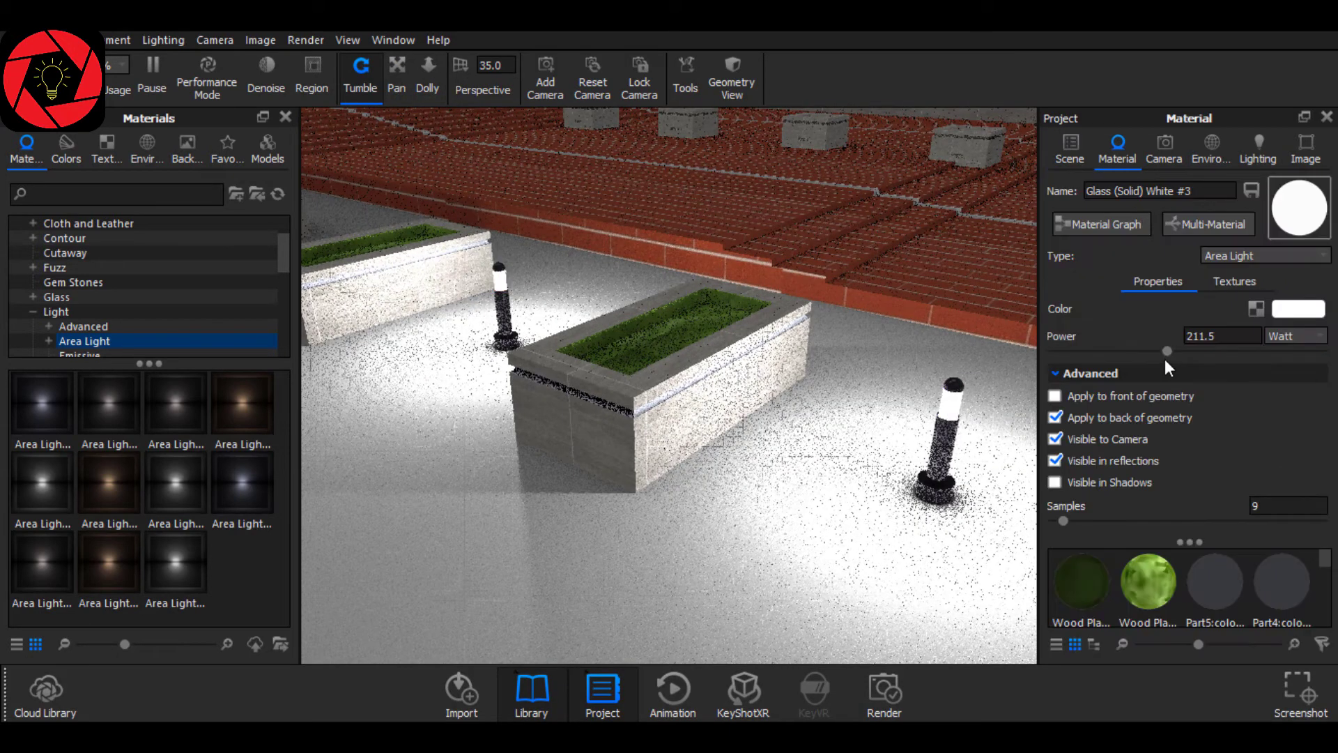
mouse_move(1167, 350)
mouse_down()
mouse_move(1073, 353)
mouse_move(1141, 352)
mouse_up()
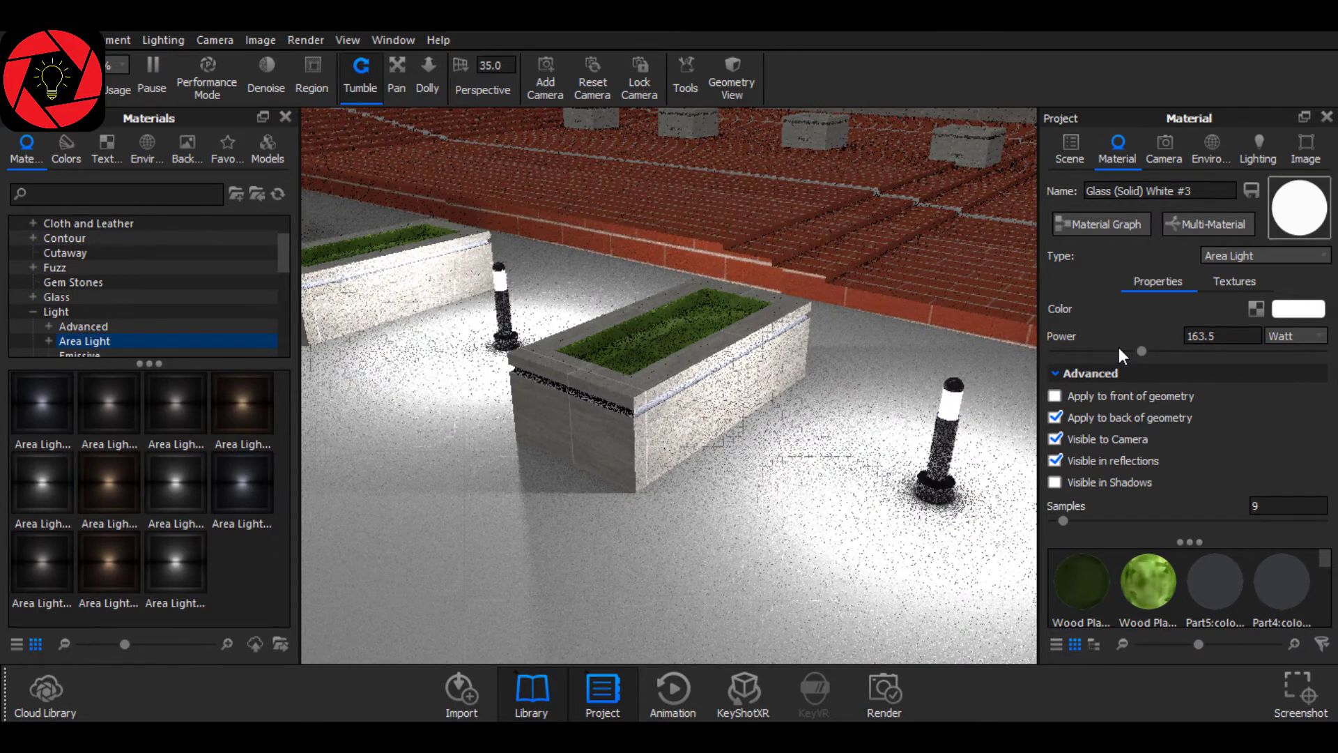
scroll(1118, 348, up, 3)
drag(801, 334, 428, 257)
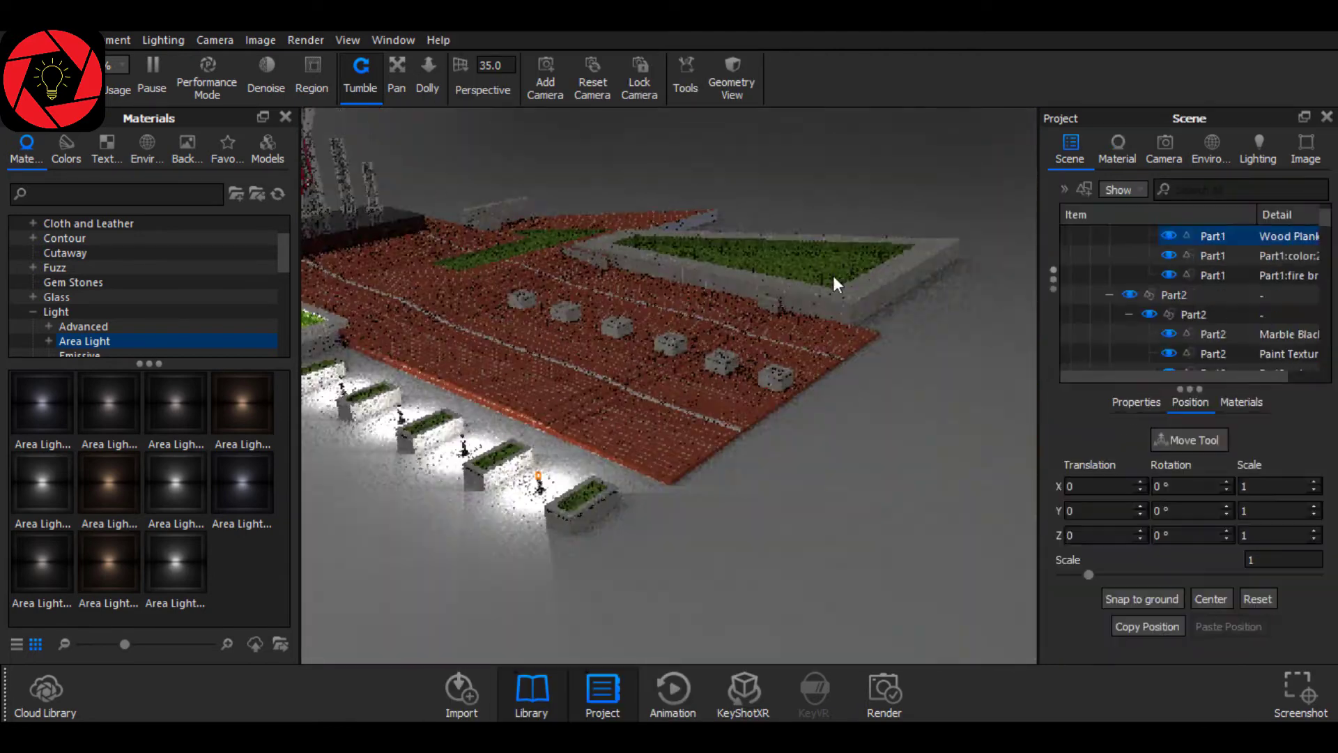
scroll(837, 286, up, 5)
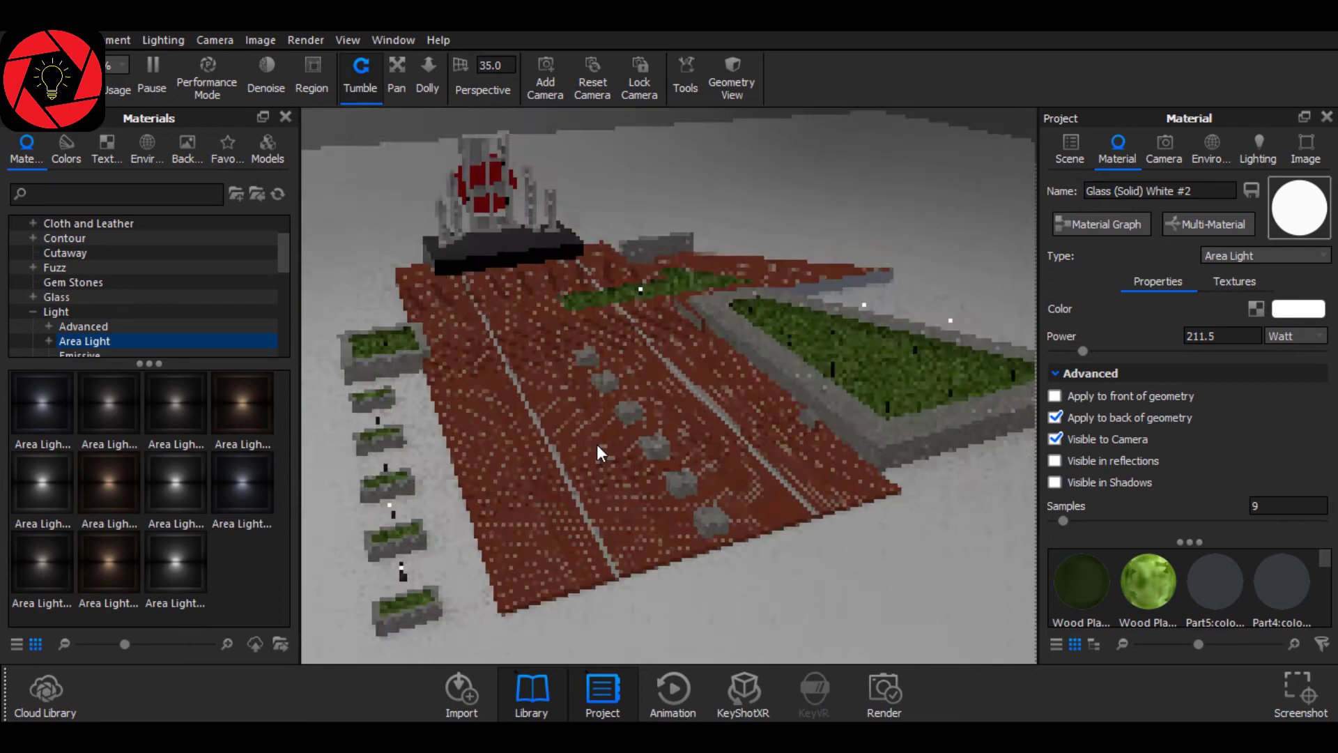
drag(597, 454, 686, 496)
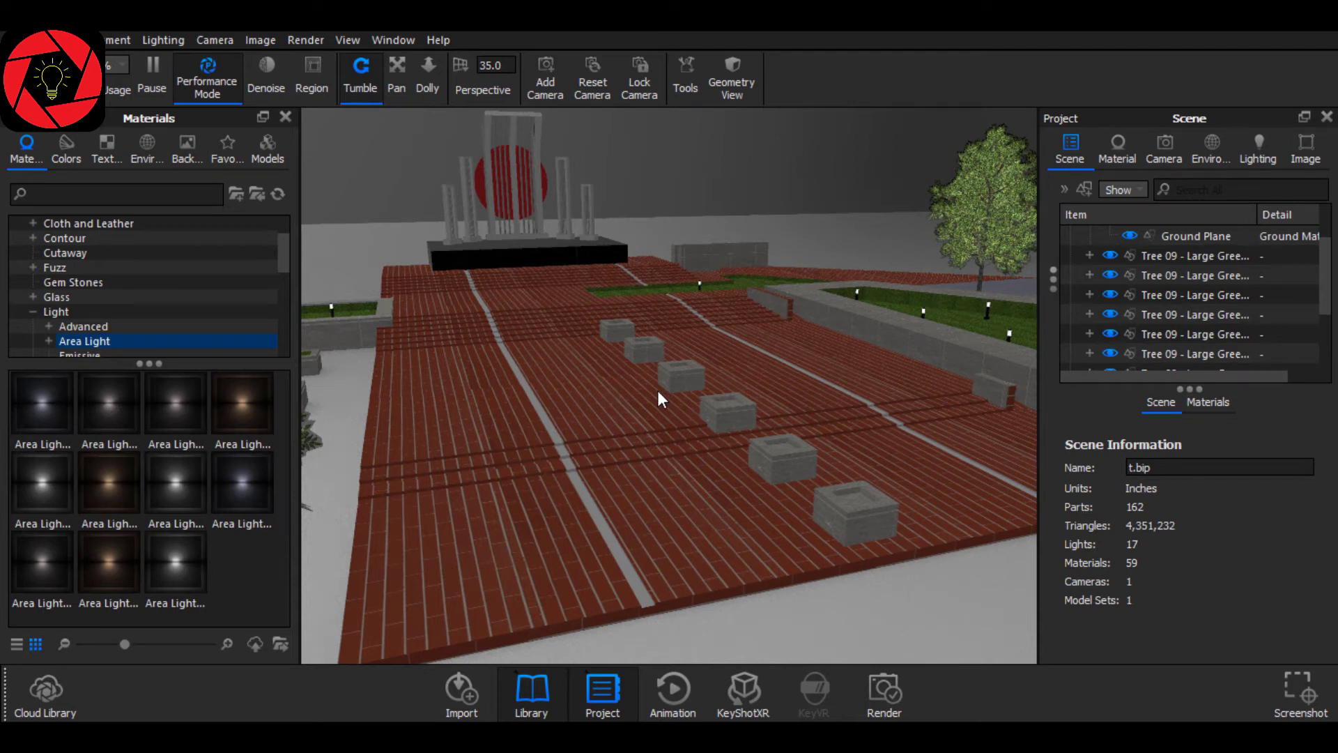
Select a stone block and cut Camera 1's distance from 216.129 in to 1.22 in.
click(669, 384)
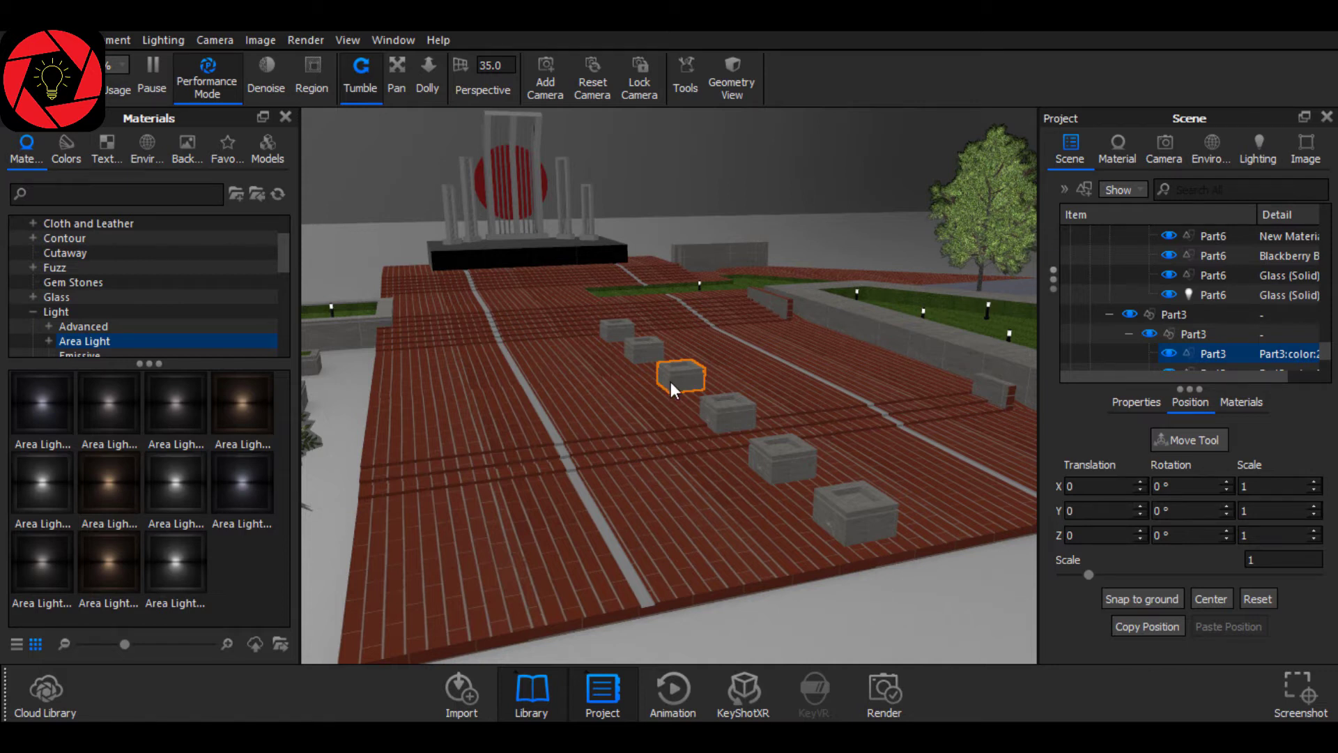
scroll(658, 370, up, 3)
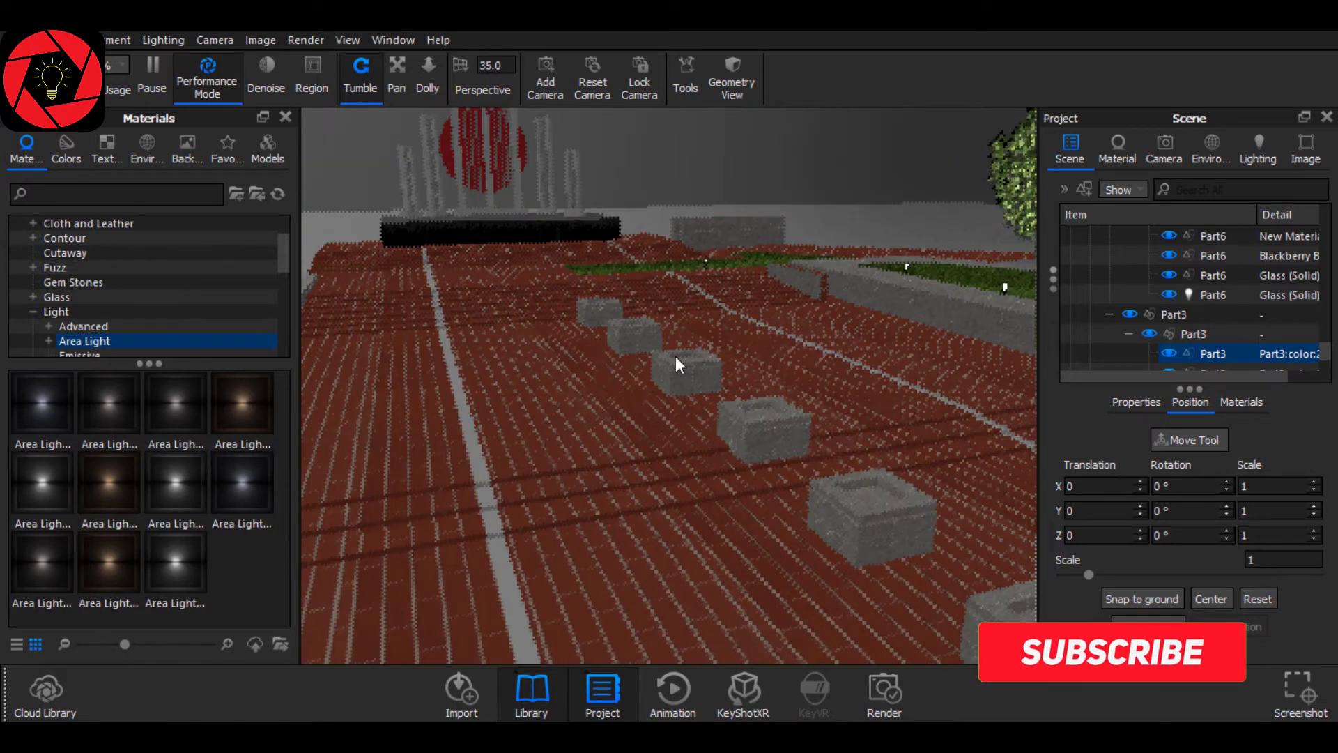
click(1165, 147)
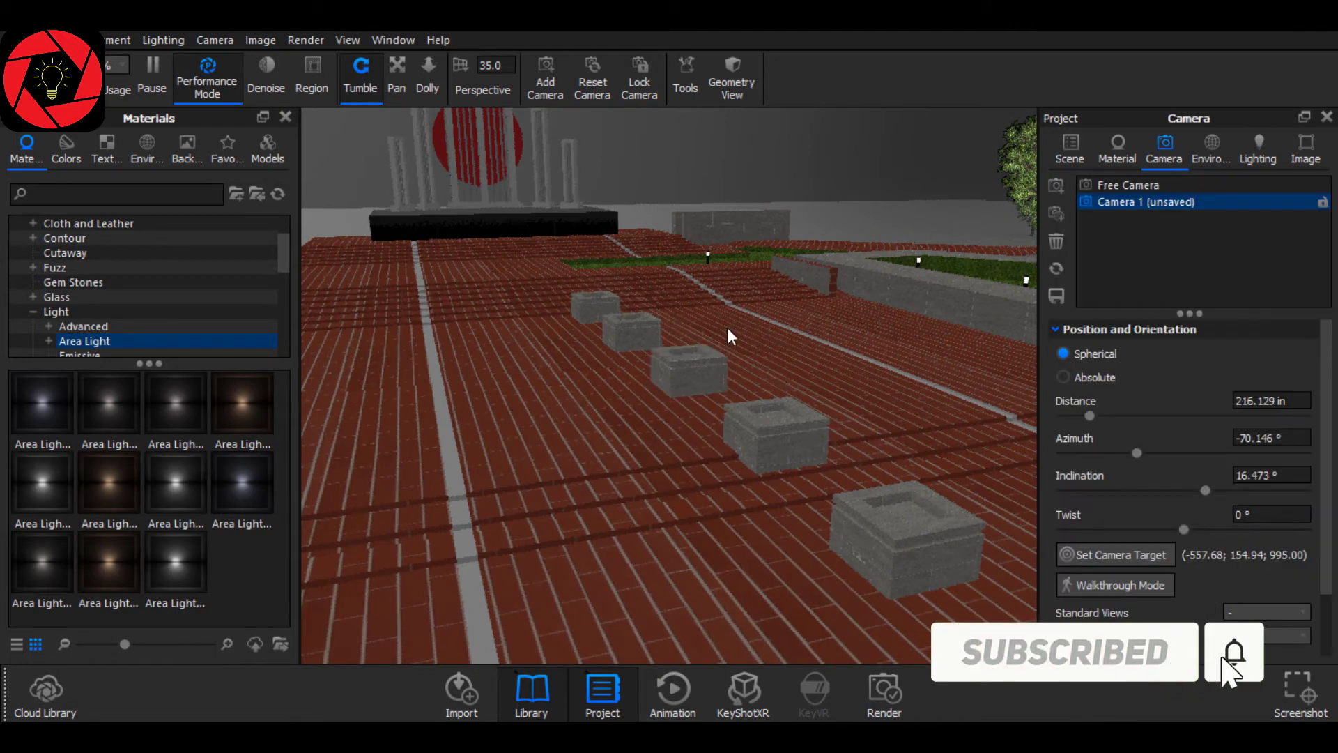
scroll(727, 328, up, 10)
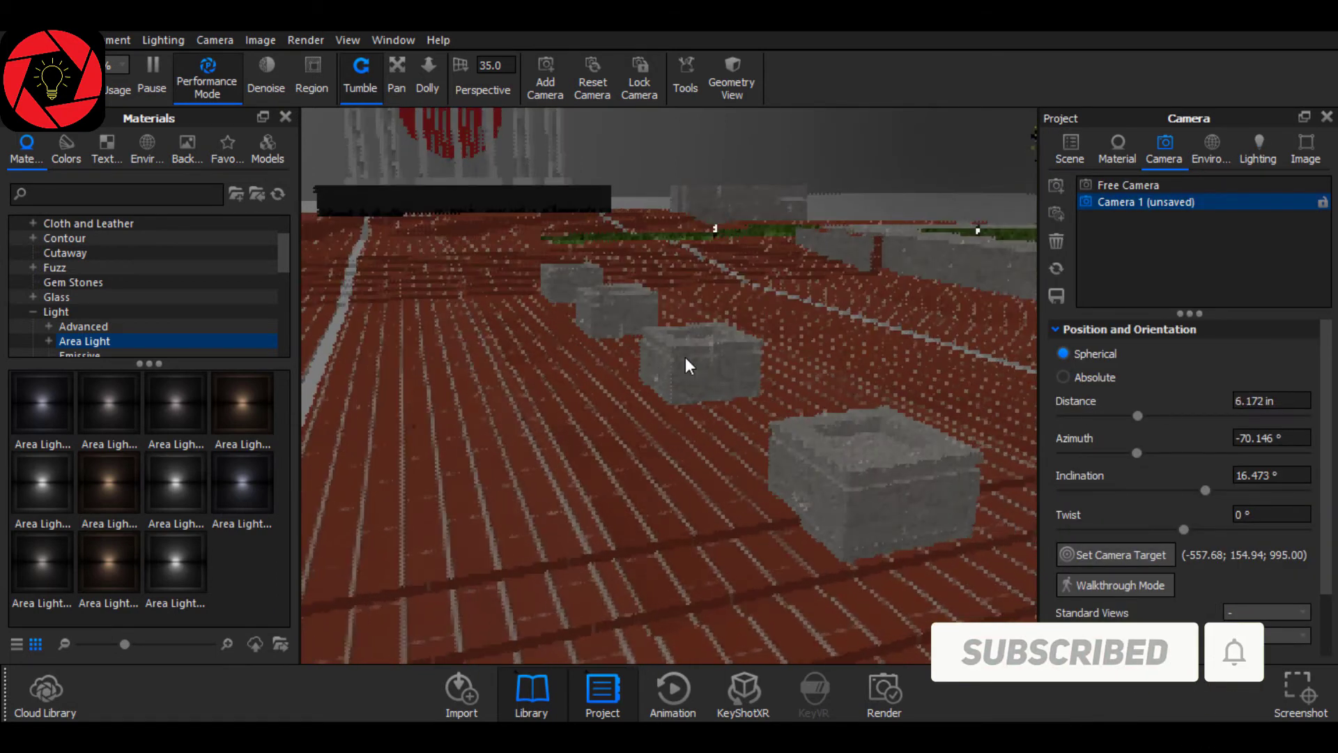
drag(1138, 415, 1025, 407)
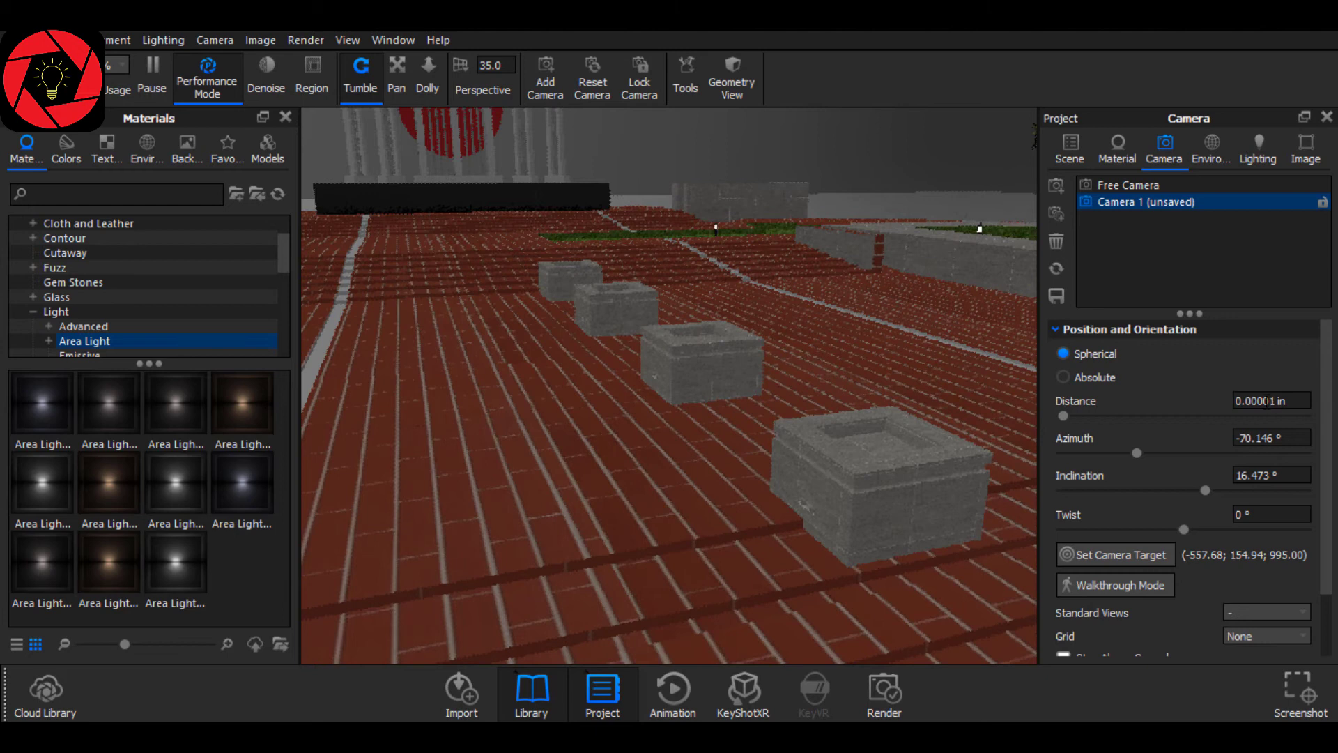
scroll(704, 379, down, 1)
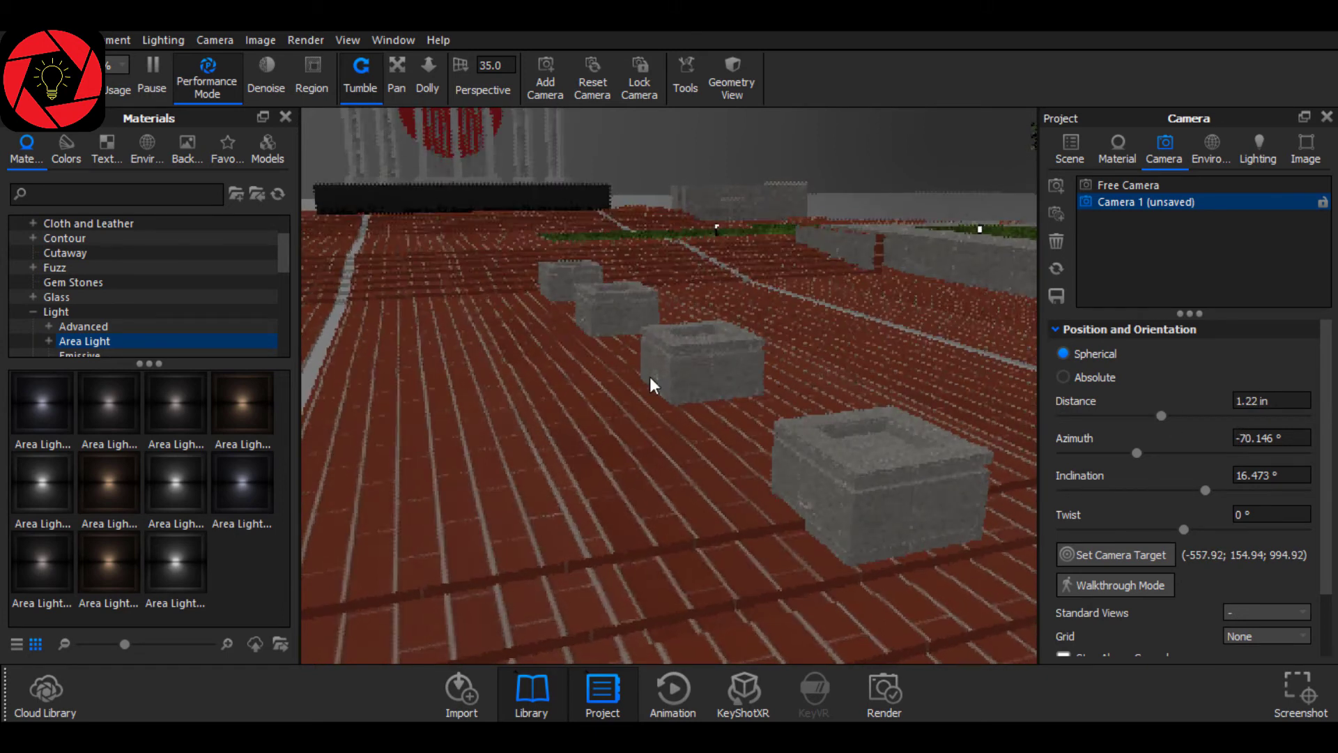
Set Camera 1's target to the nearest stone block, picking by Part.
click(1065, 557)
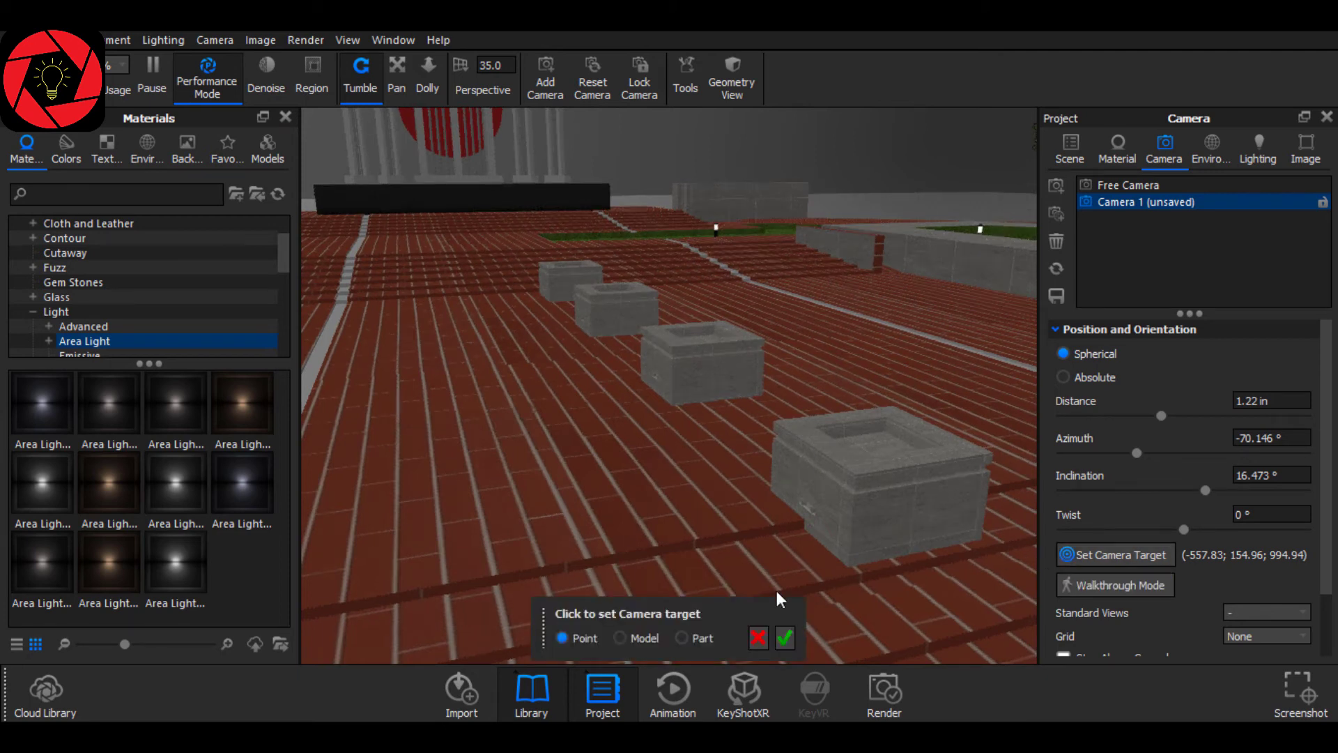
click(627, 638)
click(698, 641)
click(668, 384)
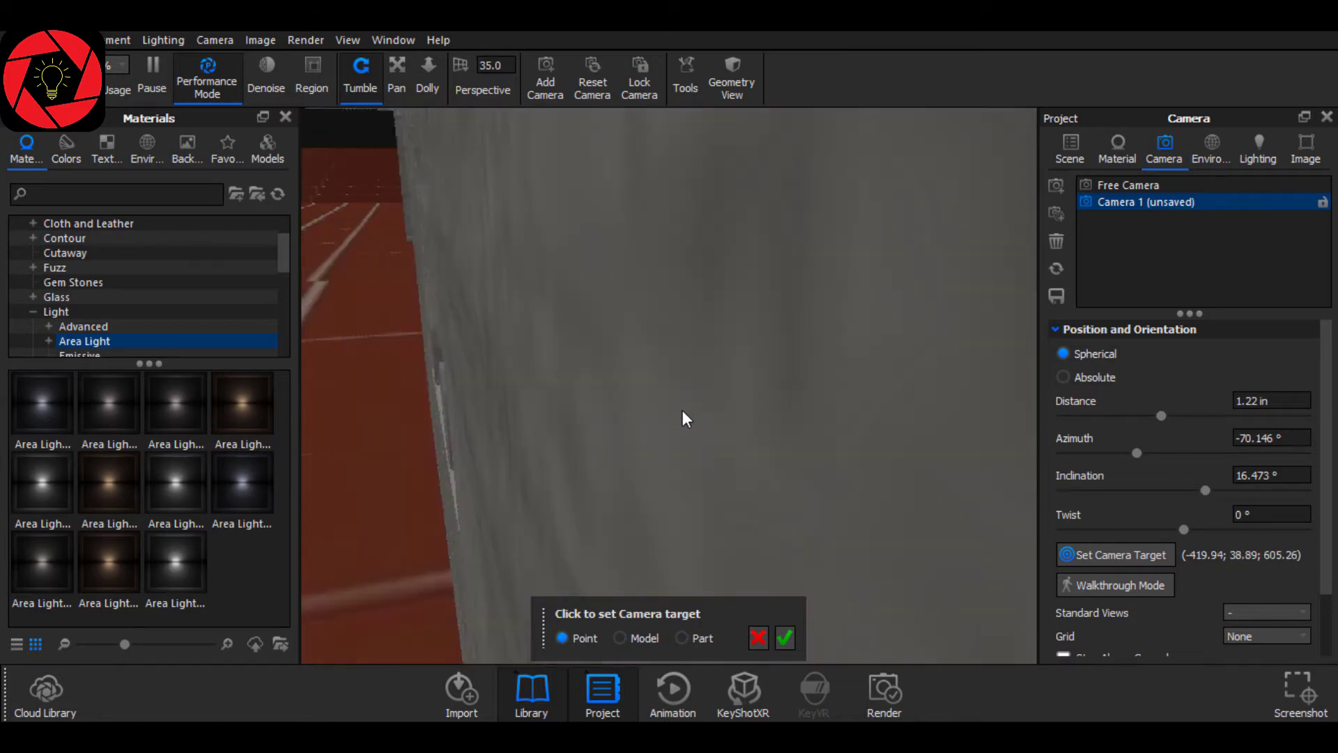
click(786, 638)
Zoom and pan to frame the targeted block at about 85 in.
scroll(690, 530, down, 5)
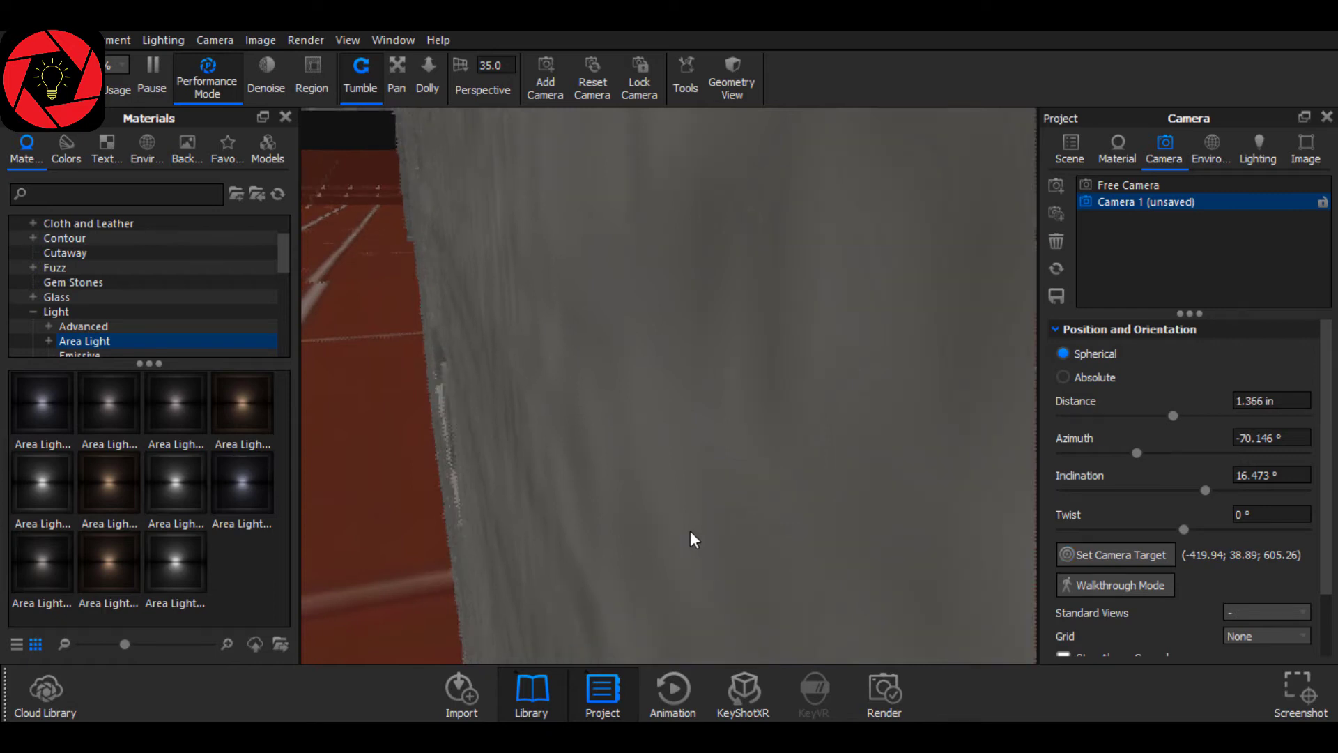
scroll(683, 528, down, 10)
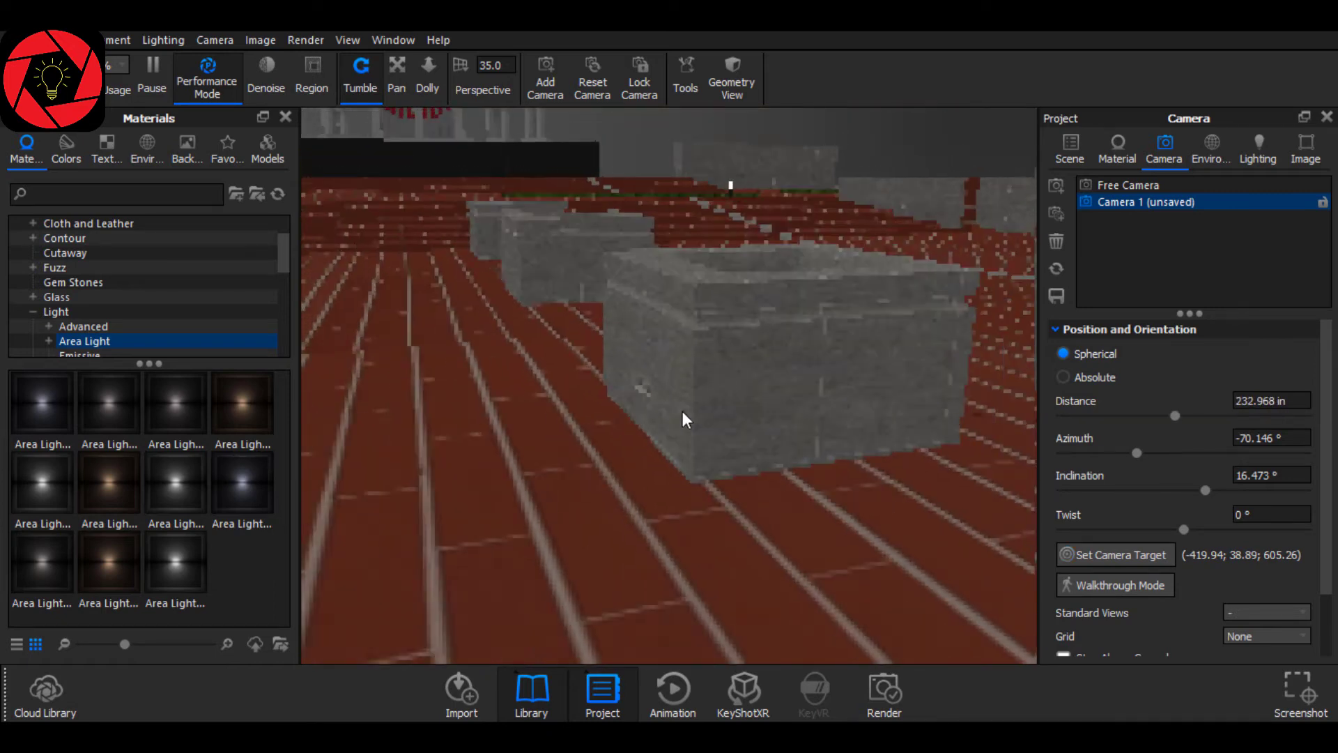
middle_drag(683, 418, 645, 456)
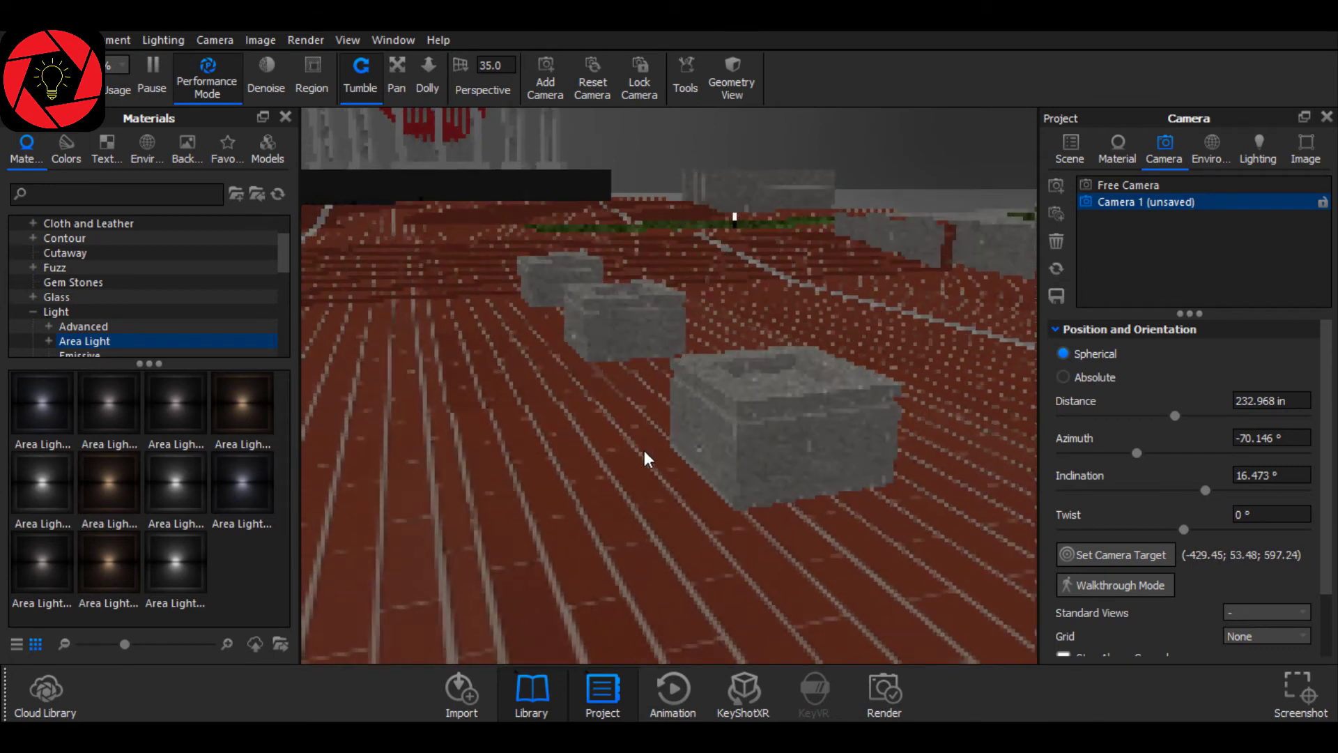
scroll(735, 467, up, 6)
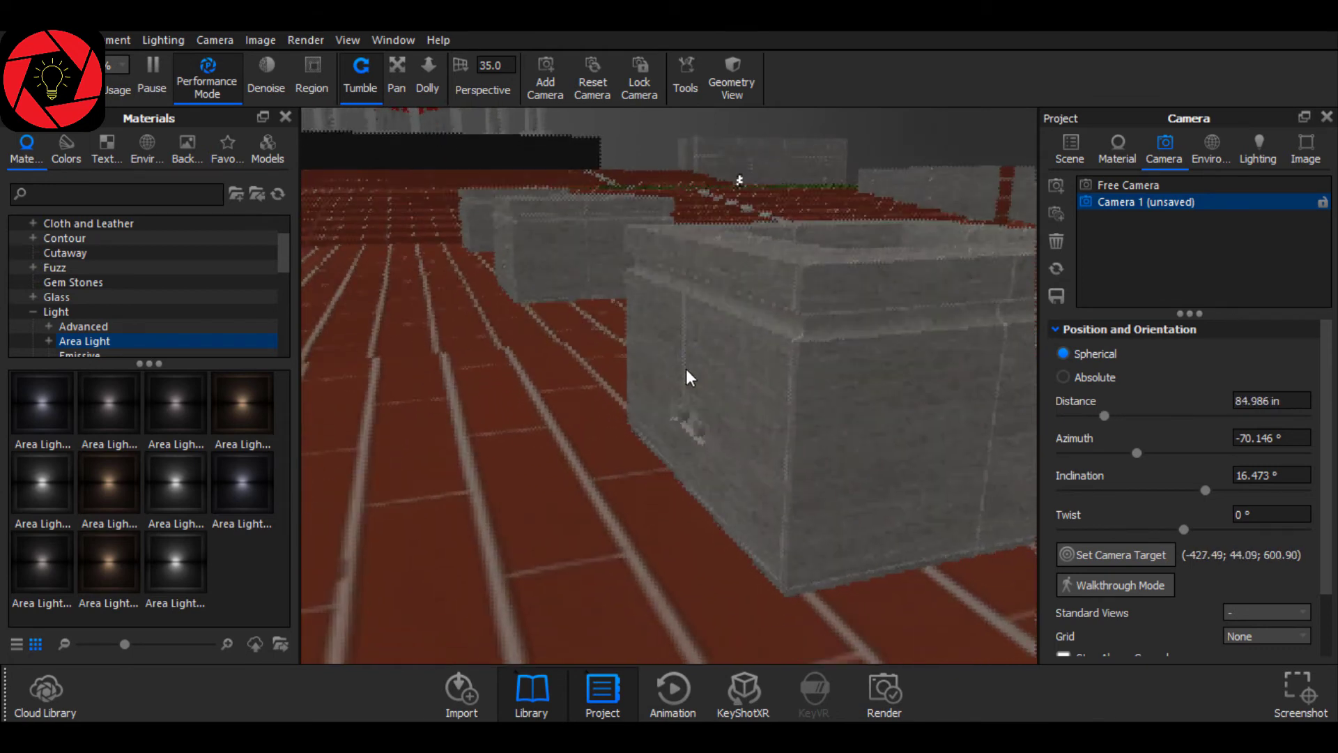
middle_drag(741, 418, 594, 409)
Split the planter box's two-knob fixture off into its own part, Part3_1 (6968 triangles).
click(592, 404)
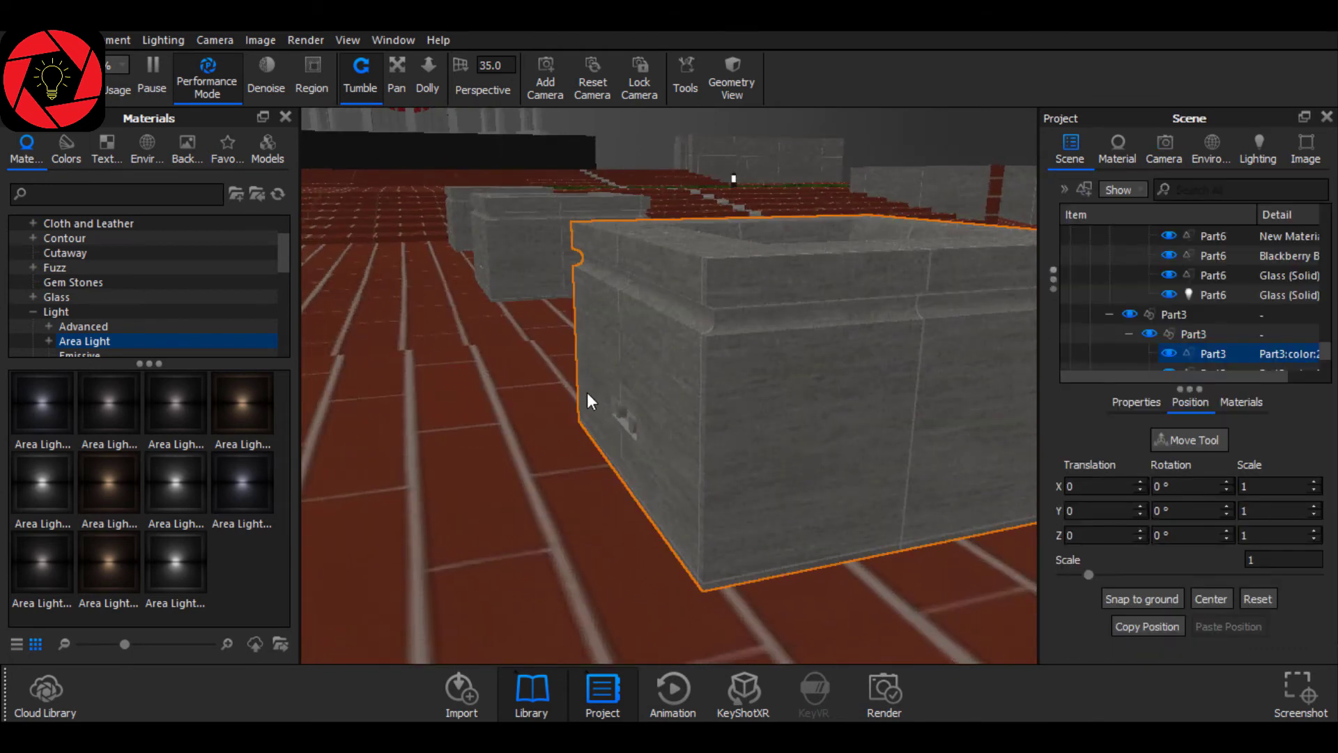
drag(717, 357, 674, 315)
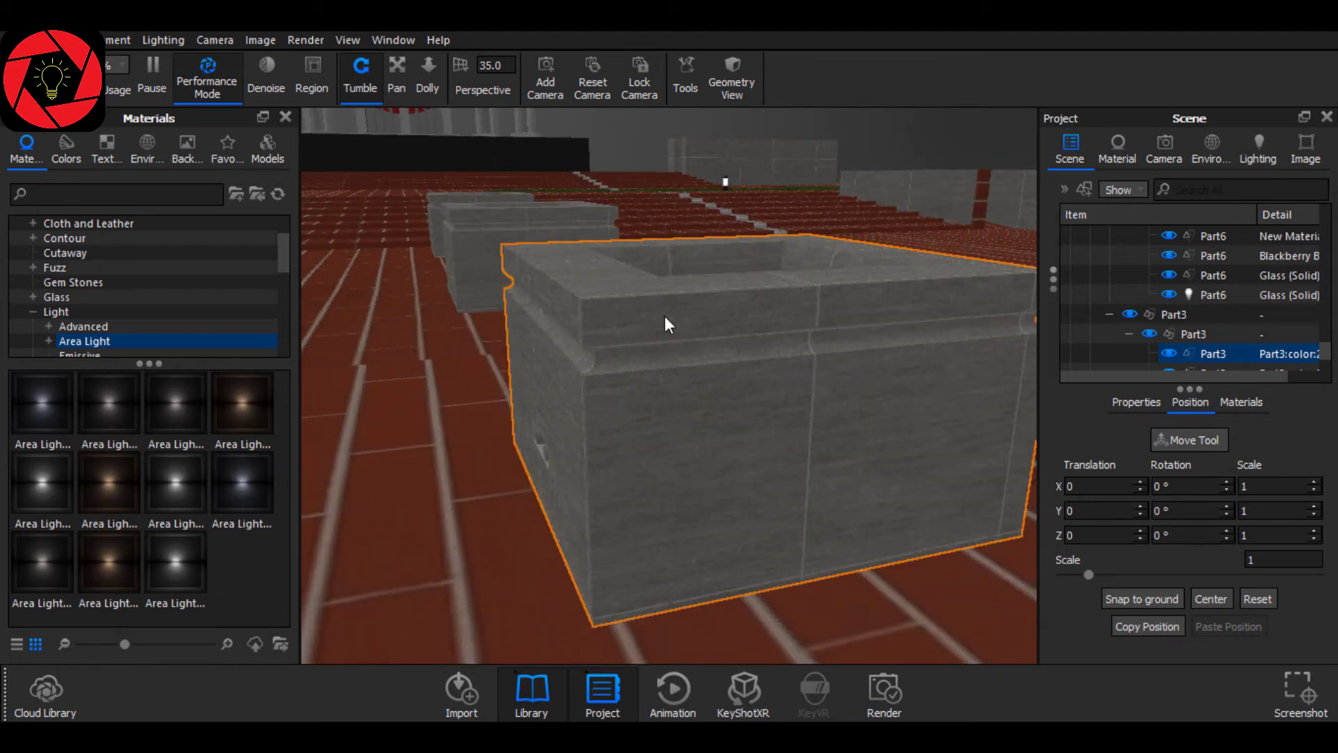
click(679, 67)
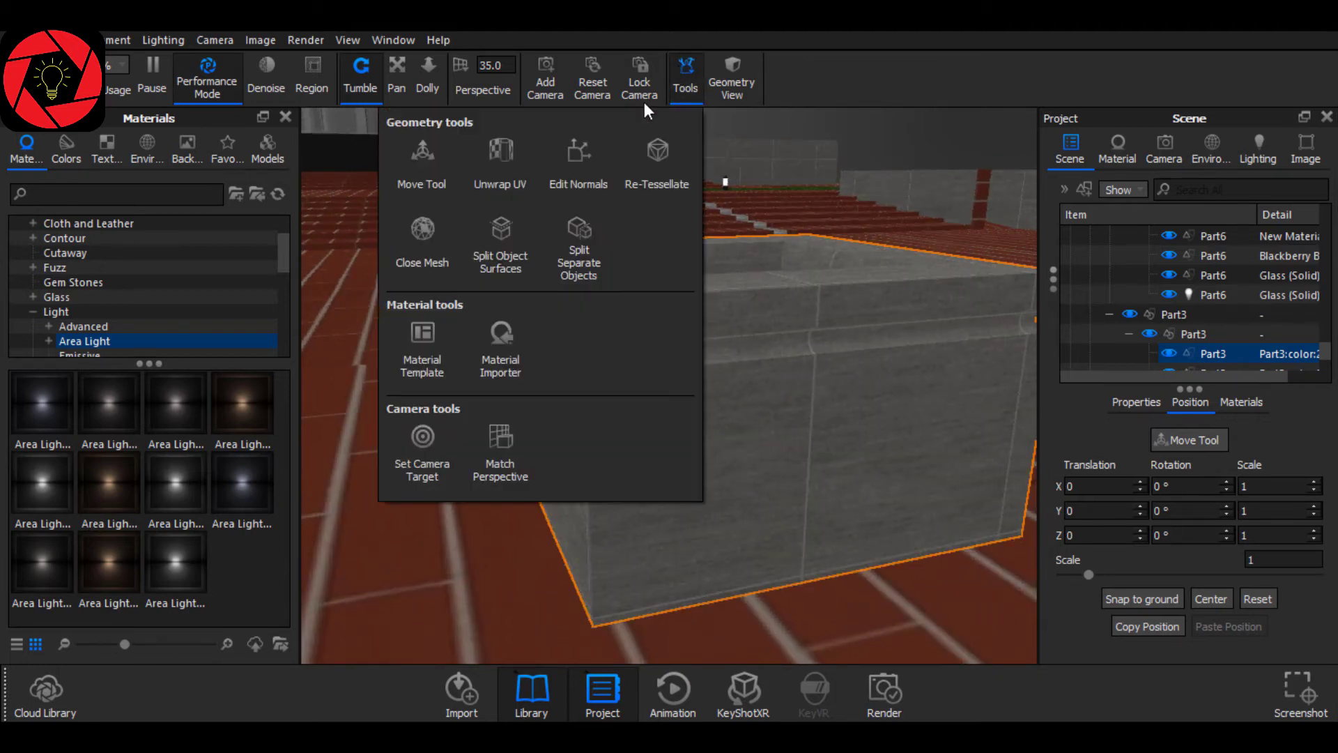
click(582, 222)
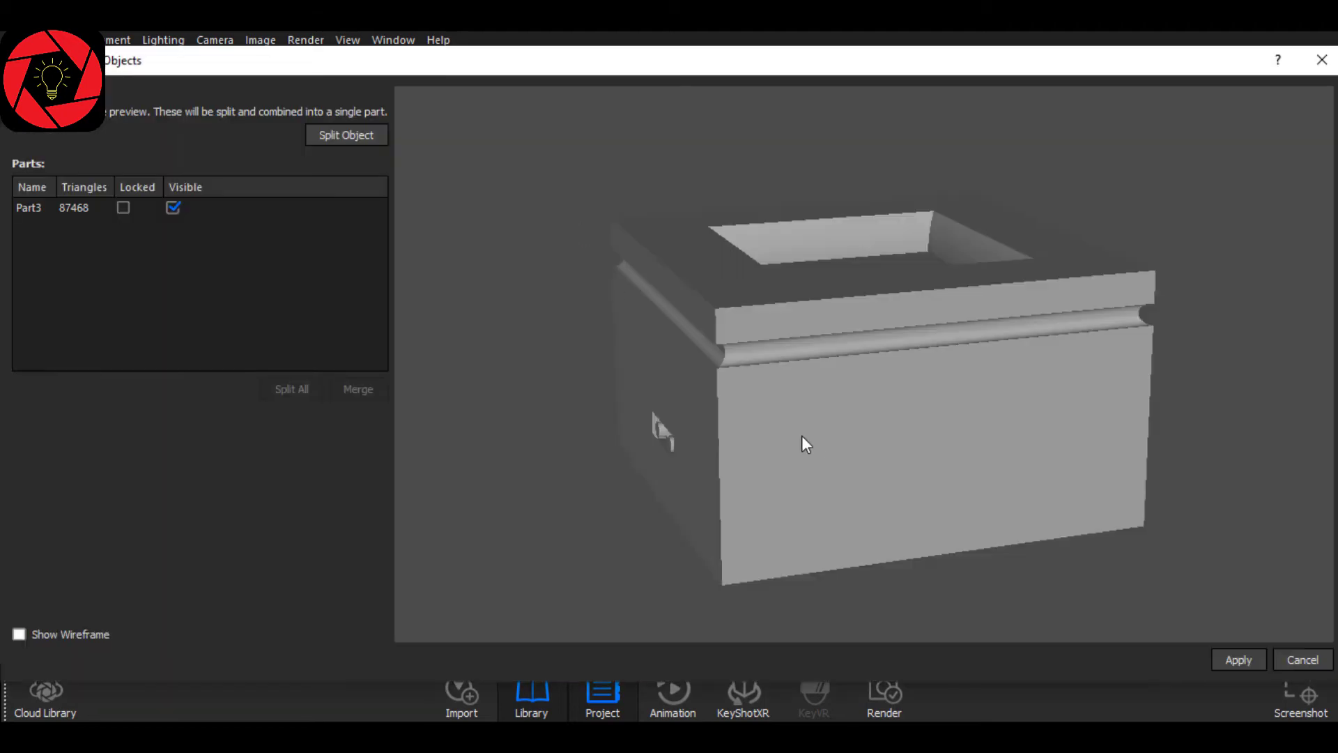
drag(718, 439, 683, 454)
scroll(684, 456, up, 2)
click(644, 450)
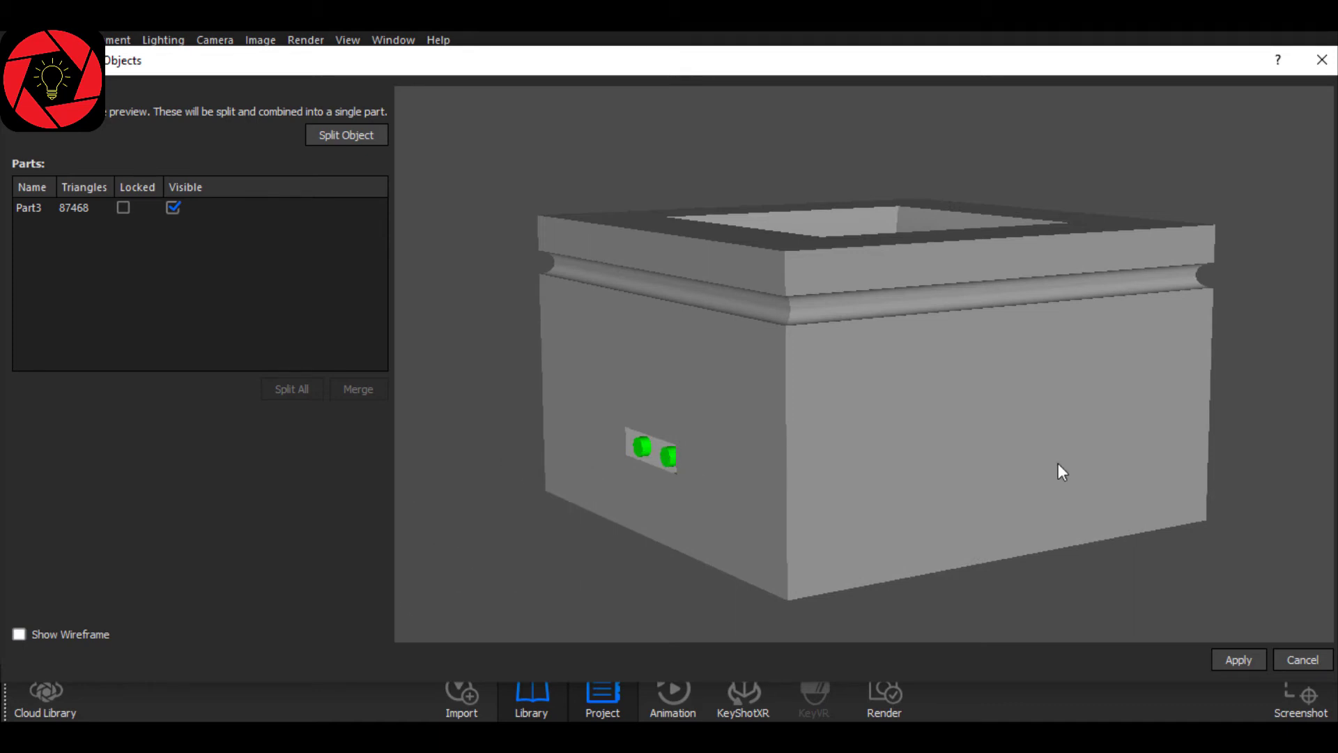
drag(1058, 465, 841, 481)
key(ctrl)
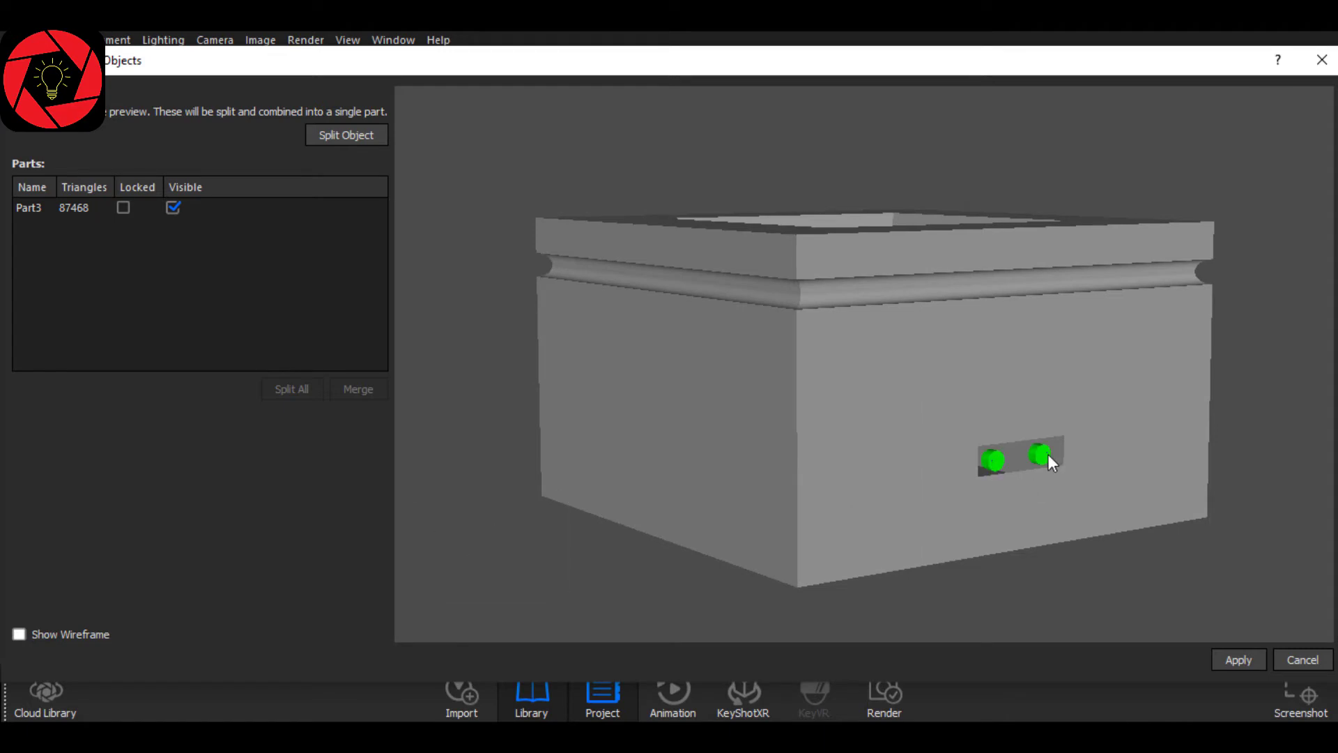
drag(687, 445, 638, 391)
click(343, 137)
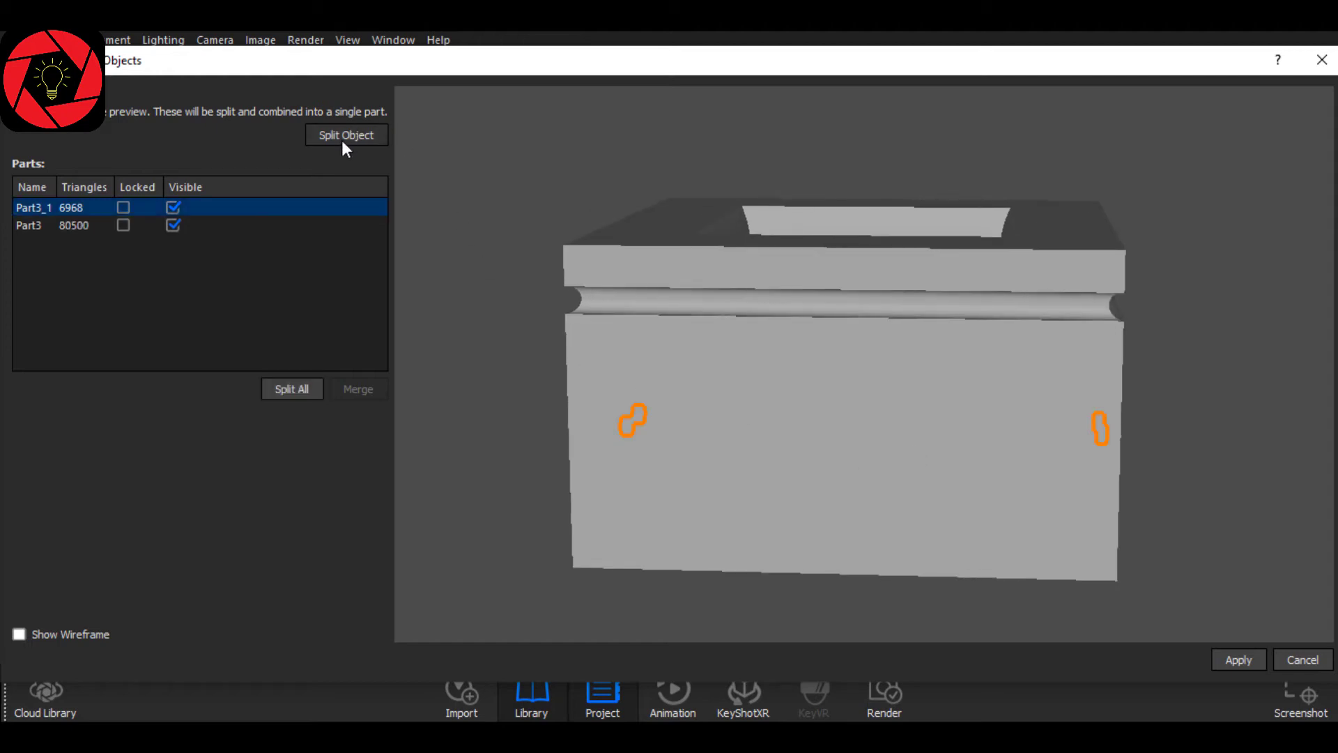
Change the split-off fixture's material, Part3:color:255:255:255 #5, from Diffuse to a 1000-lumen Area Light.
click(1234, 660)
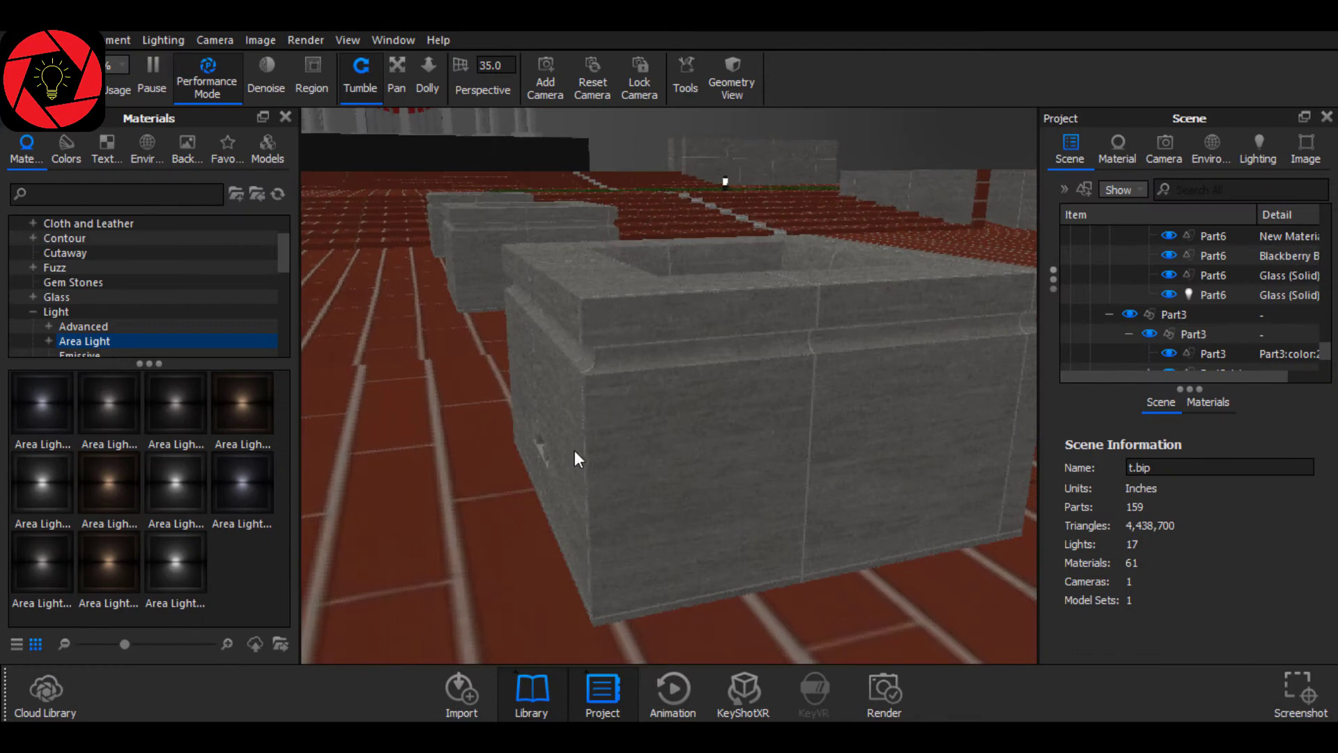
click(540, 437)
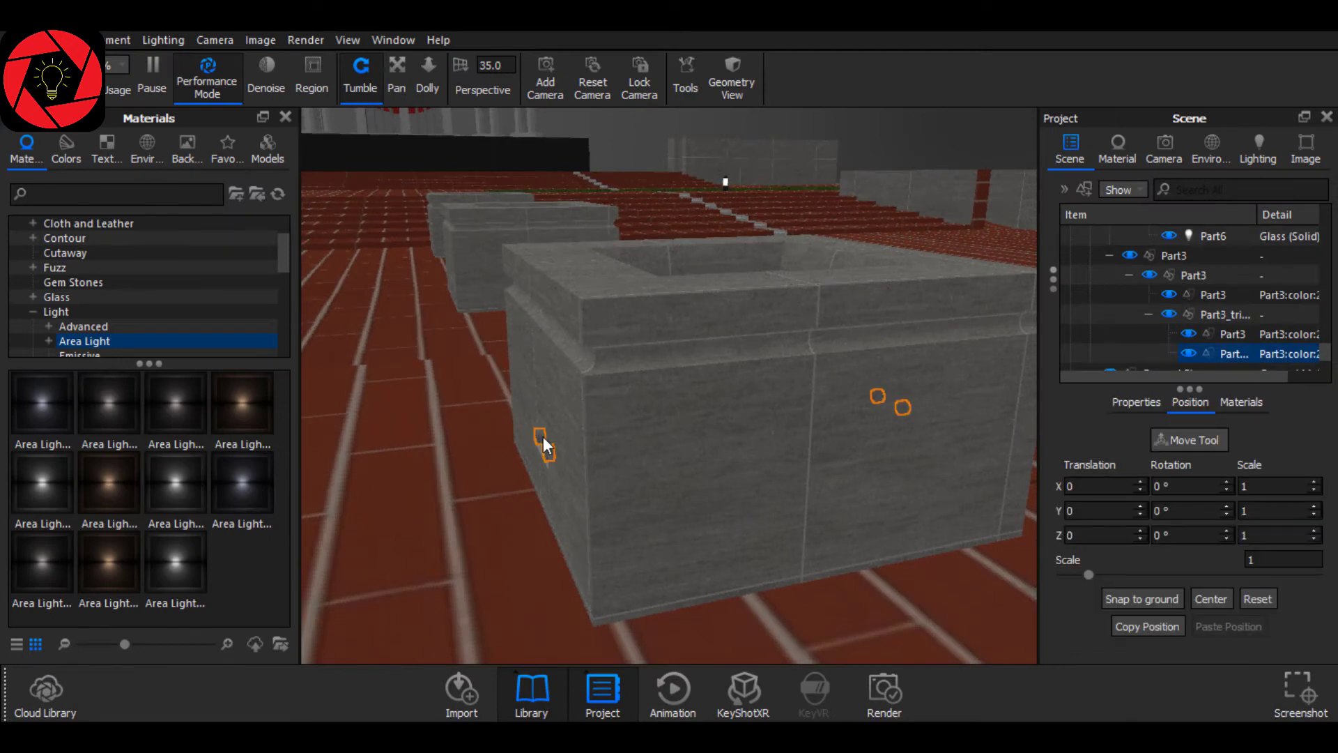
scroll(562, 436, up, 5)
scroll(695, 379, down, 4)
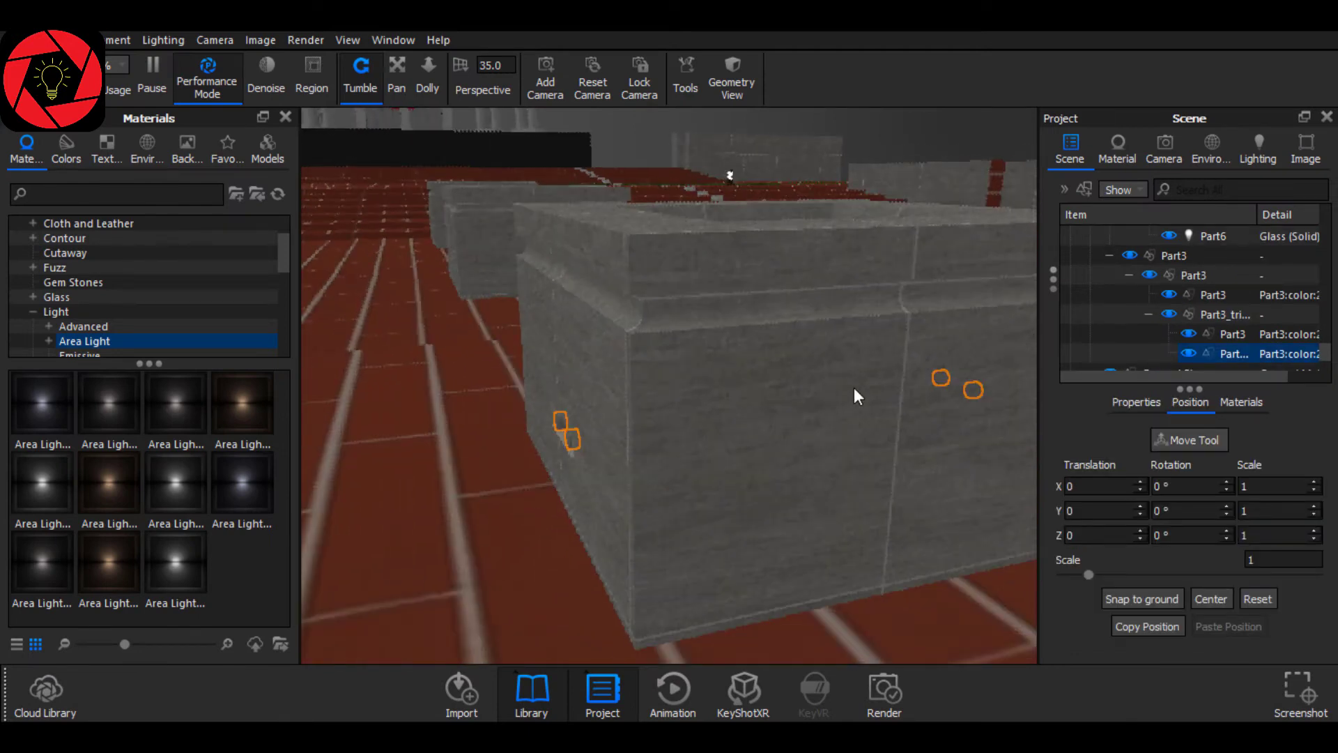
double_click(504, 443)
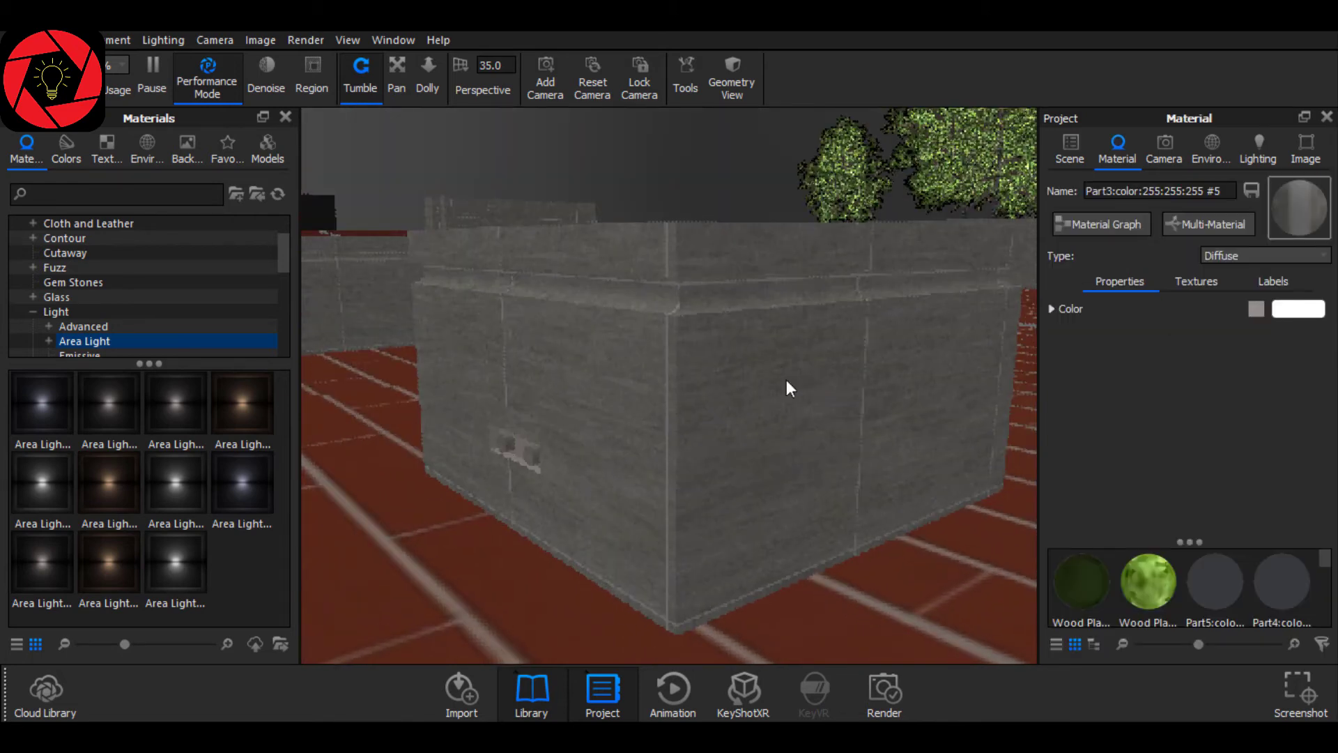
click(1258, 254)
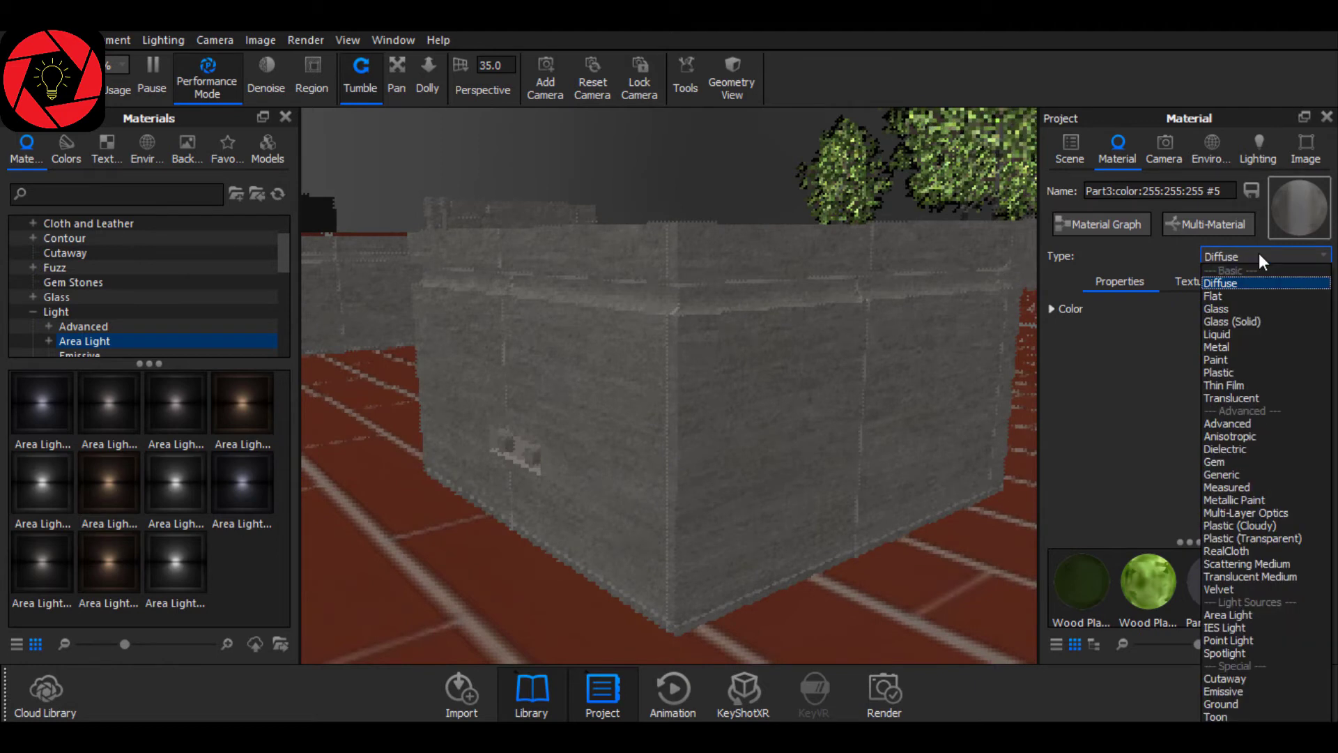
click(1231, 615)
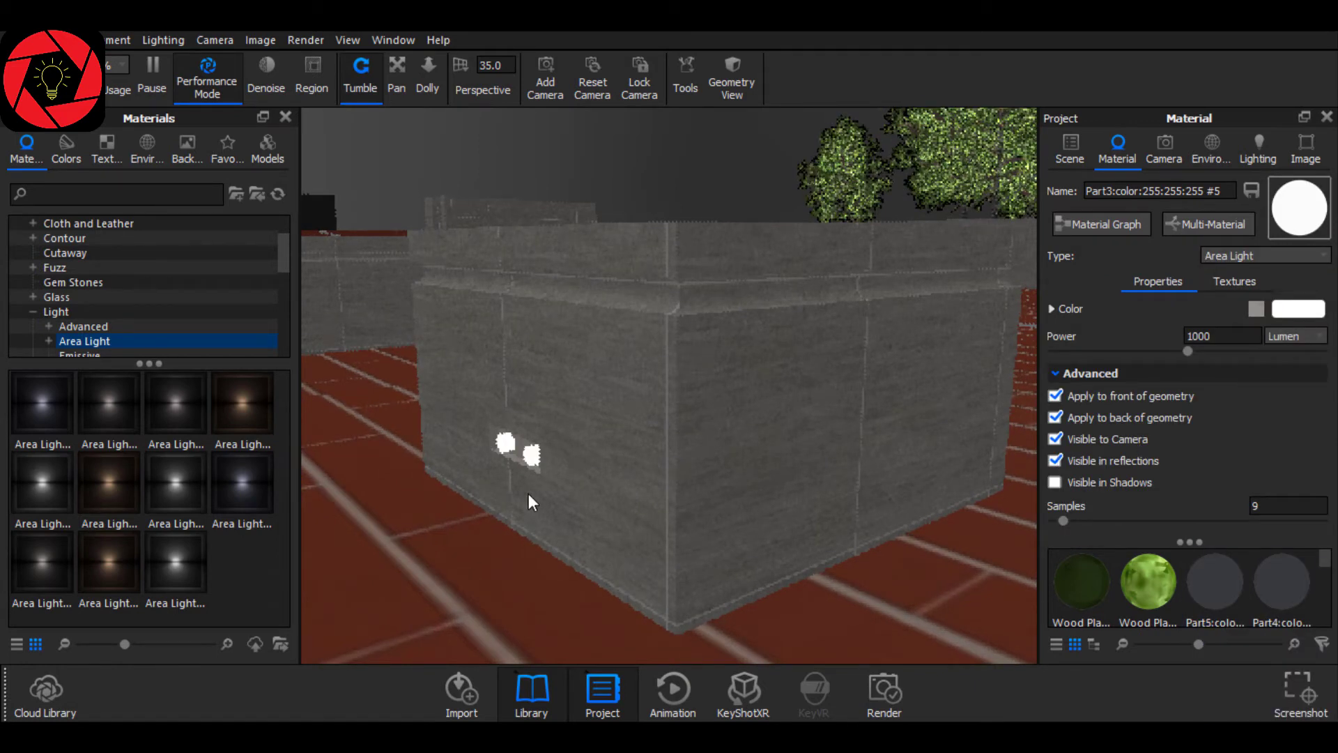
click(209, 74)
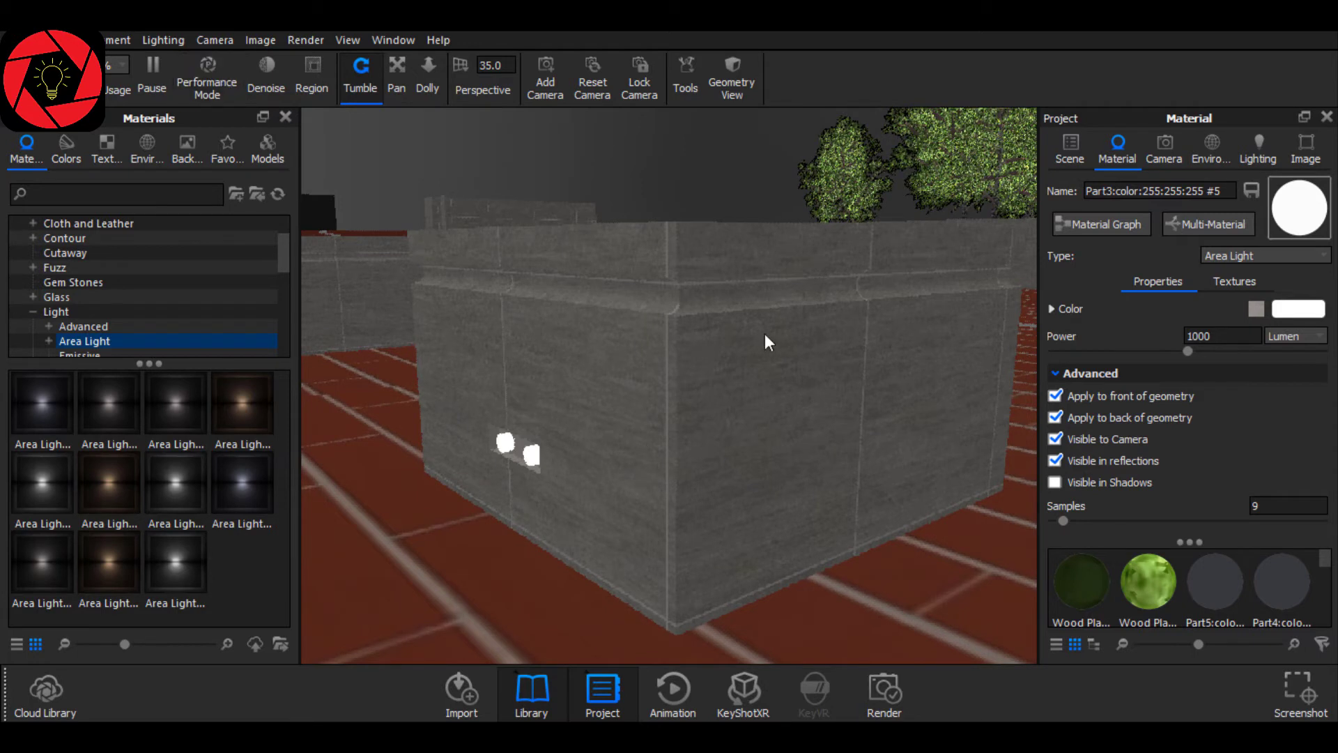
Drop the environment brightness to 0 and review the fixture's area-light material settings.
click(1212, 148)
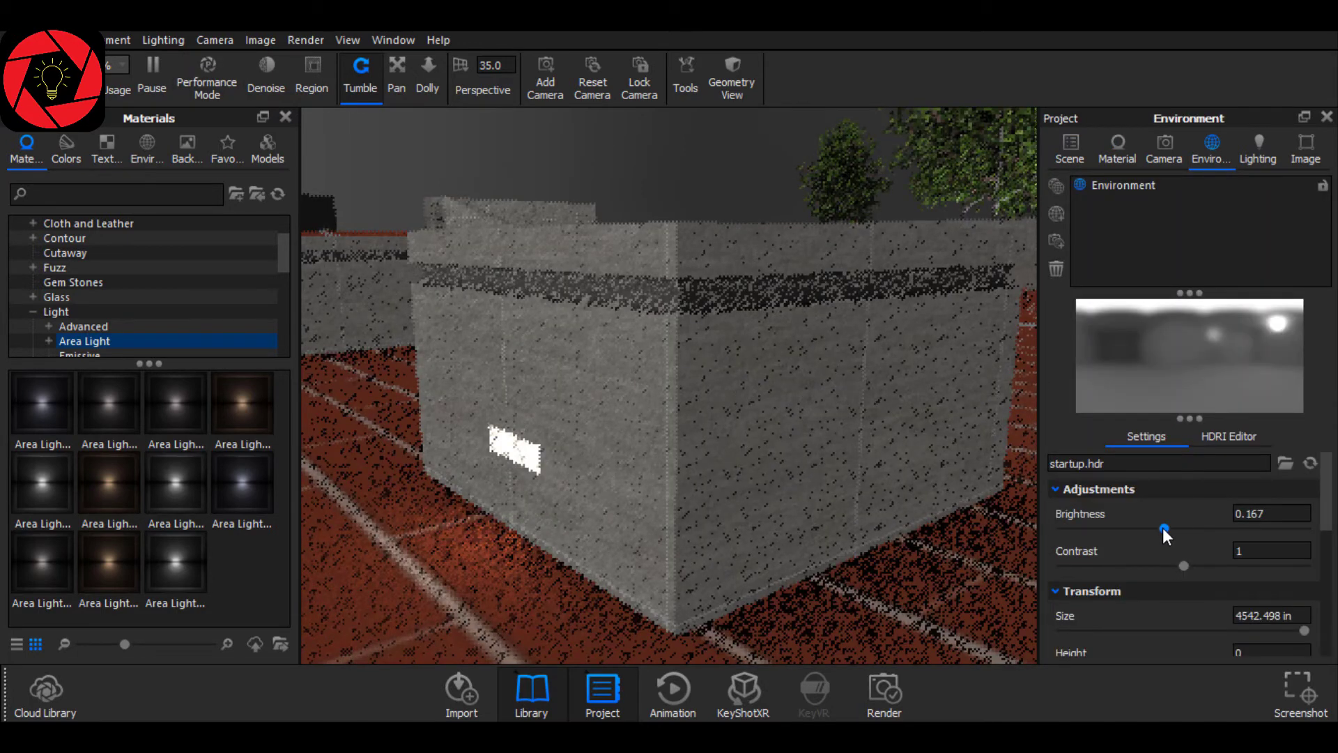
drag(1162, 528, 976, 515)
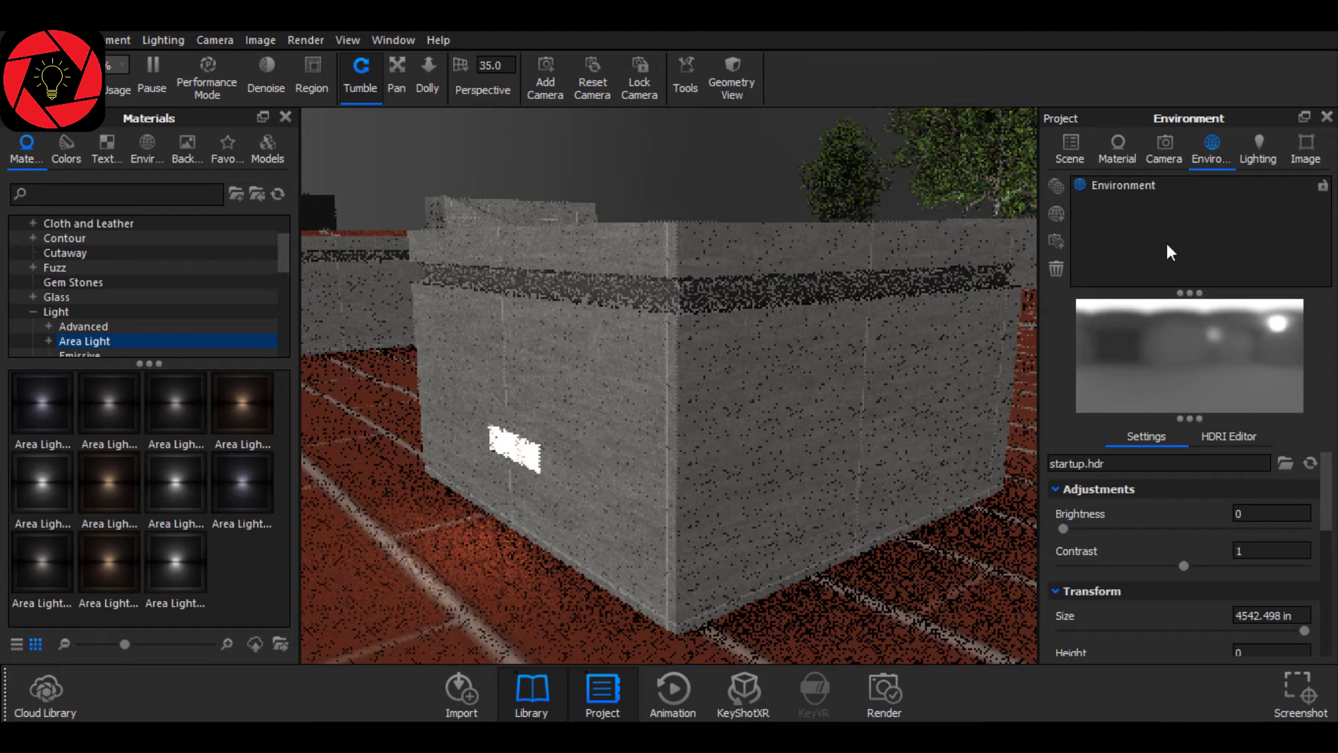
click(1070, 145)
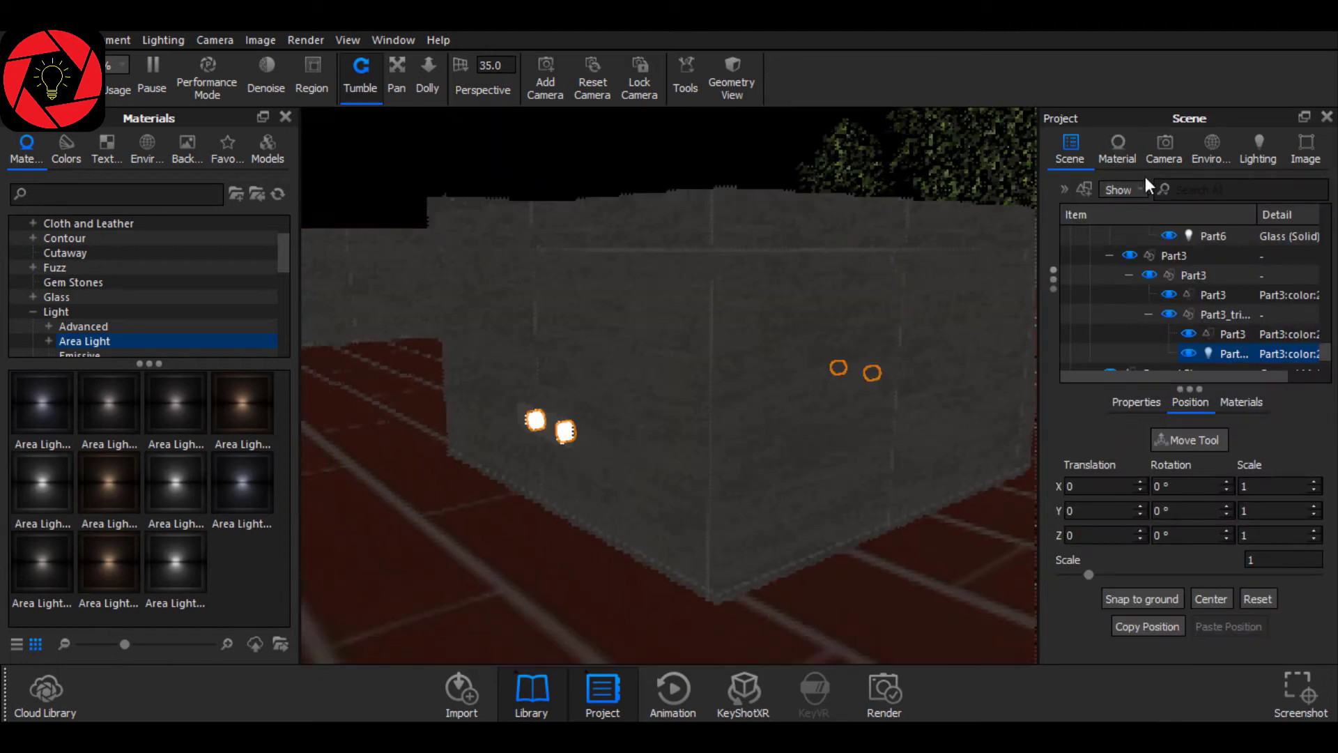
click(1126, 149)
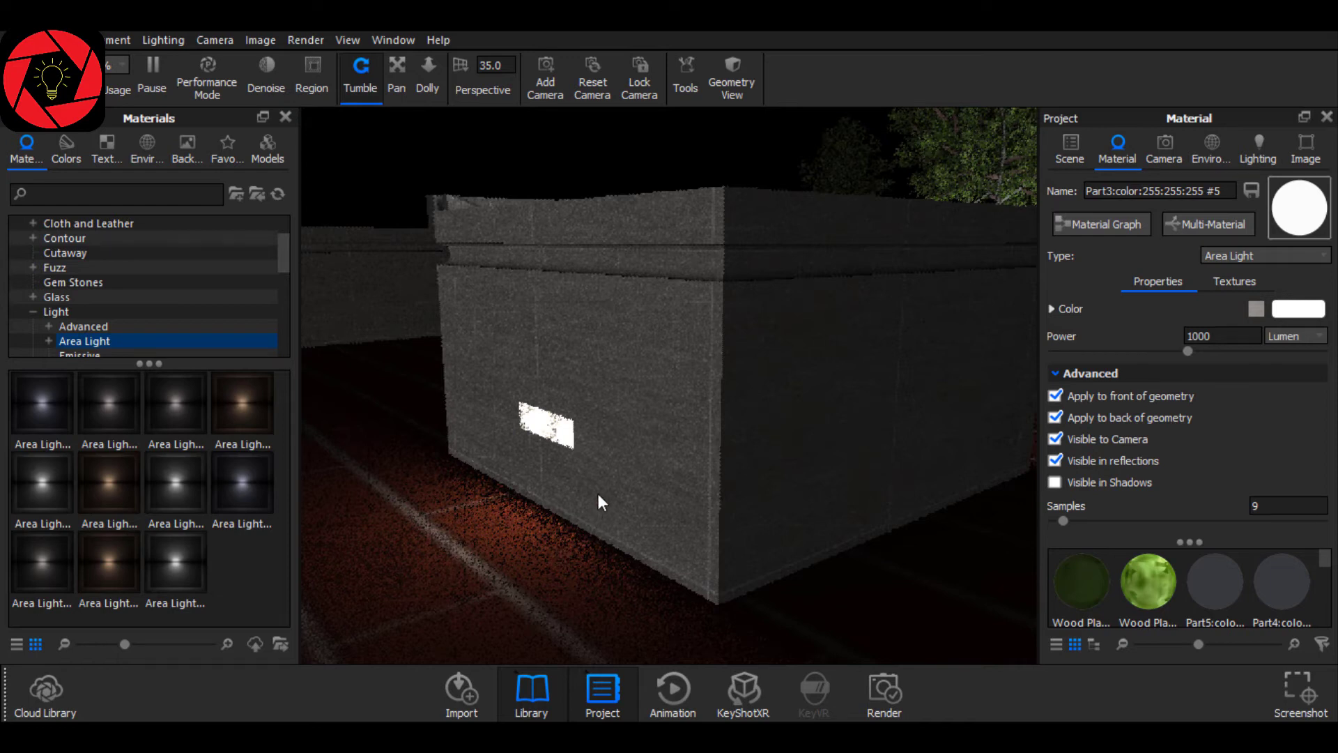
Copy the fixture's area-light material and pull the camera back over several glowing boxes.
mouse_move(633, 468)
mouse_down()
mouse_move(697, 470)
mouse_move(601, 476)
mouse_move(646, 463)
mouse_up()
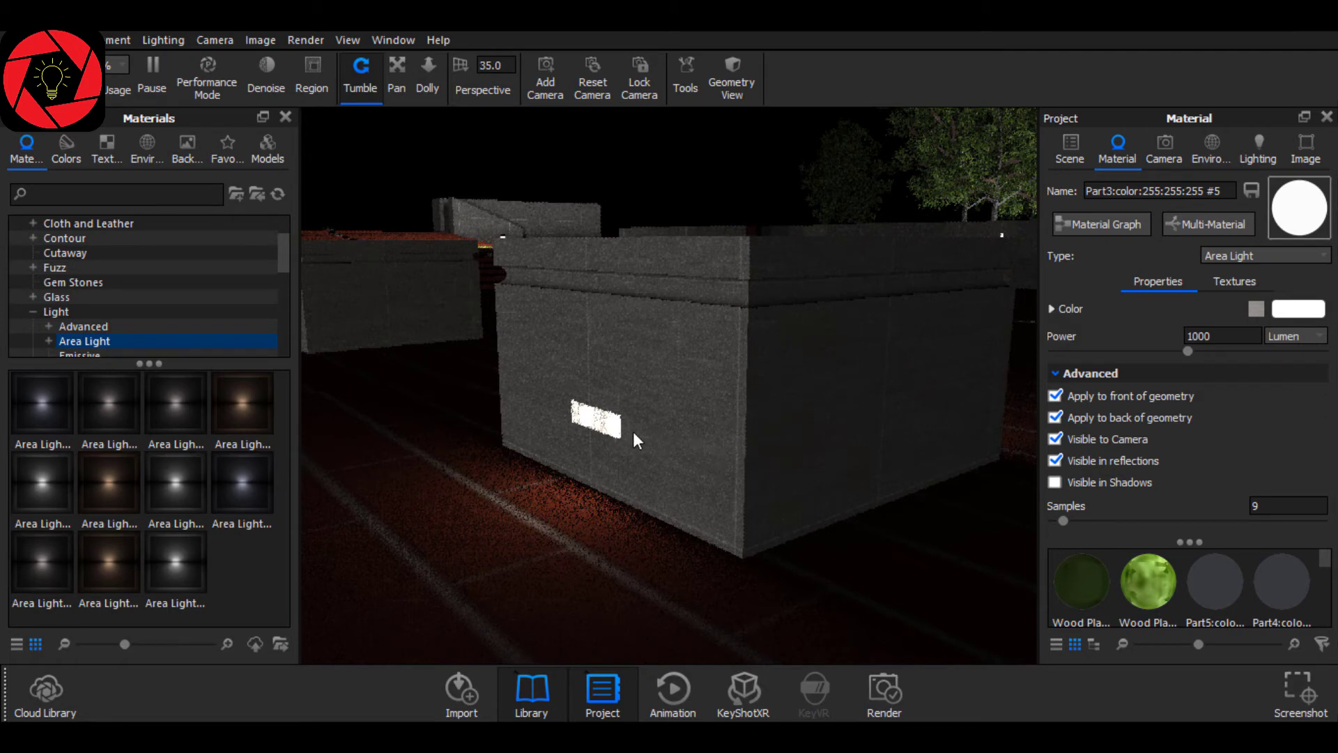
key(alt+p)
drag(612, 430, 481, 293)
right_click(481, 293)
click(563, 91)
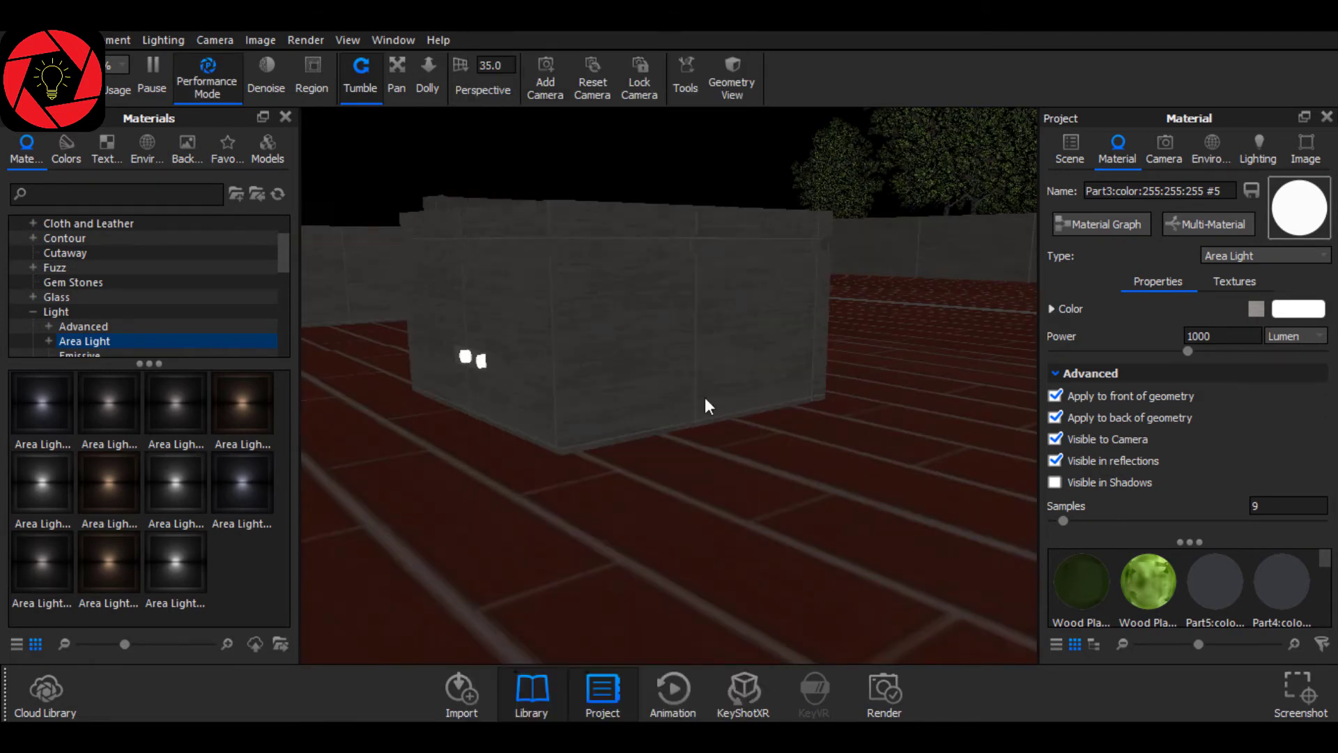
drag(702, 397, 637, 450)
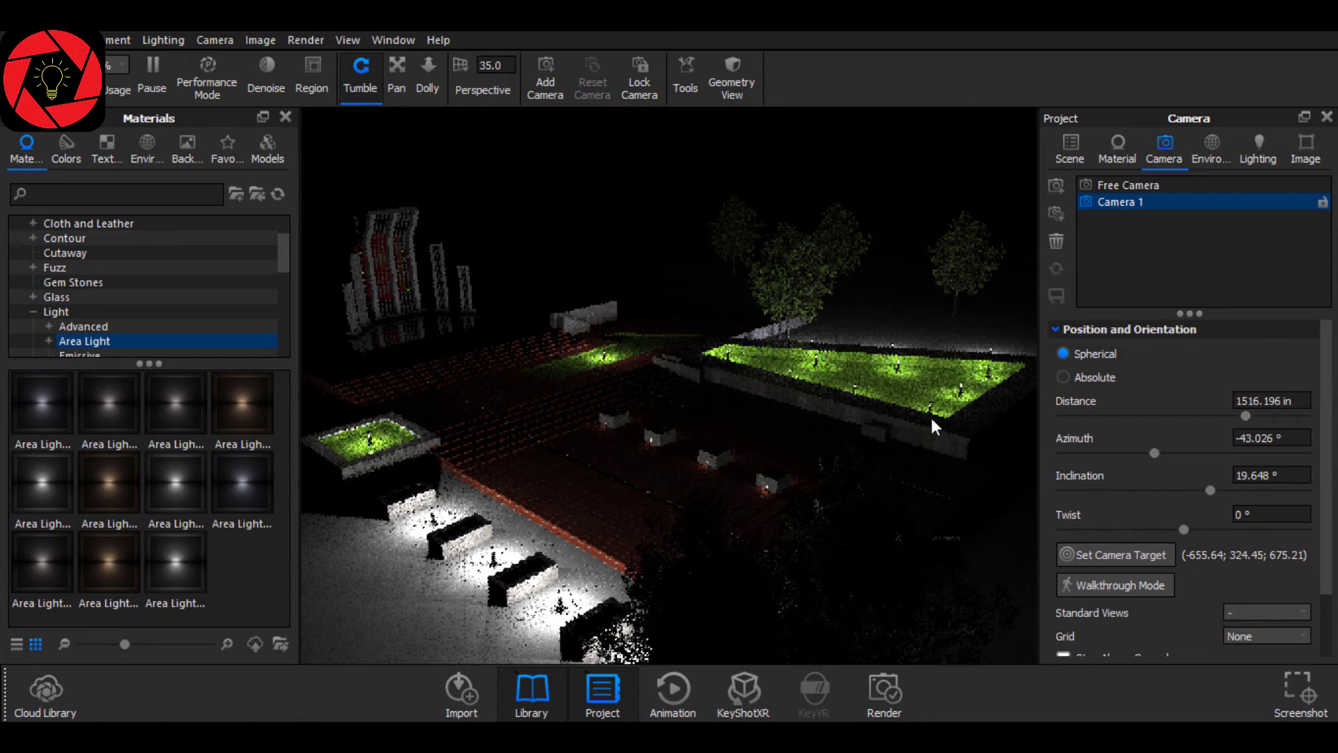
Set the custom lighting's Shadow Quality to 3 and enable Ground Illumination.
click(1259, 146)
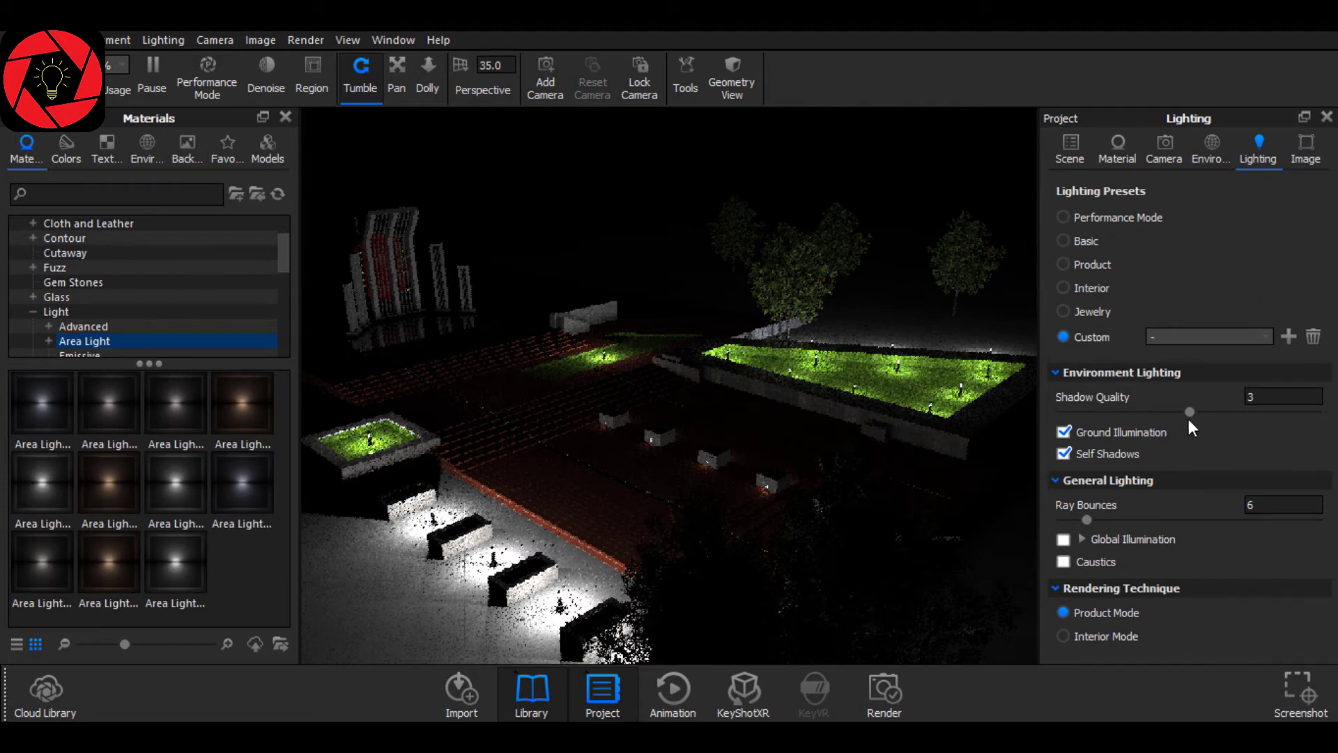
click(1251, 397)
key(Return)
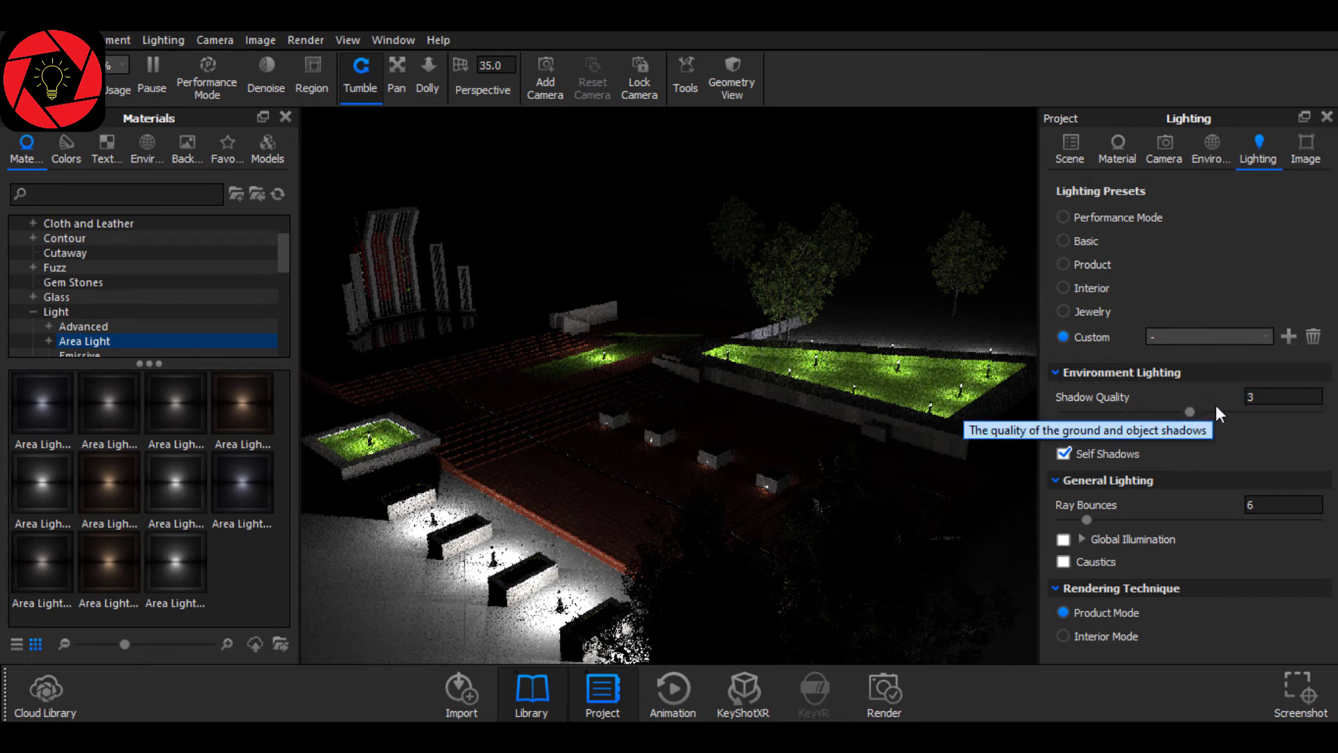
click(1132, 436)
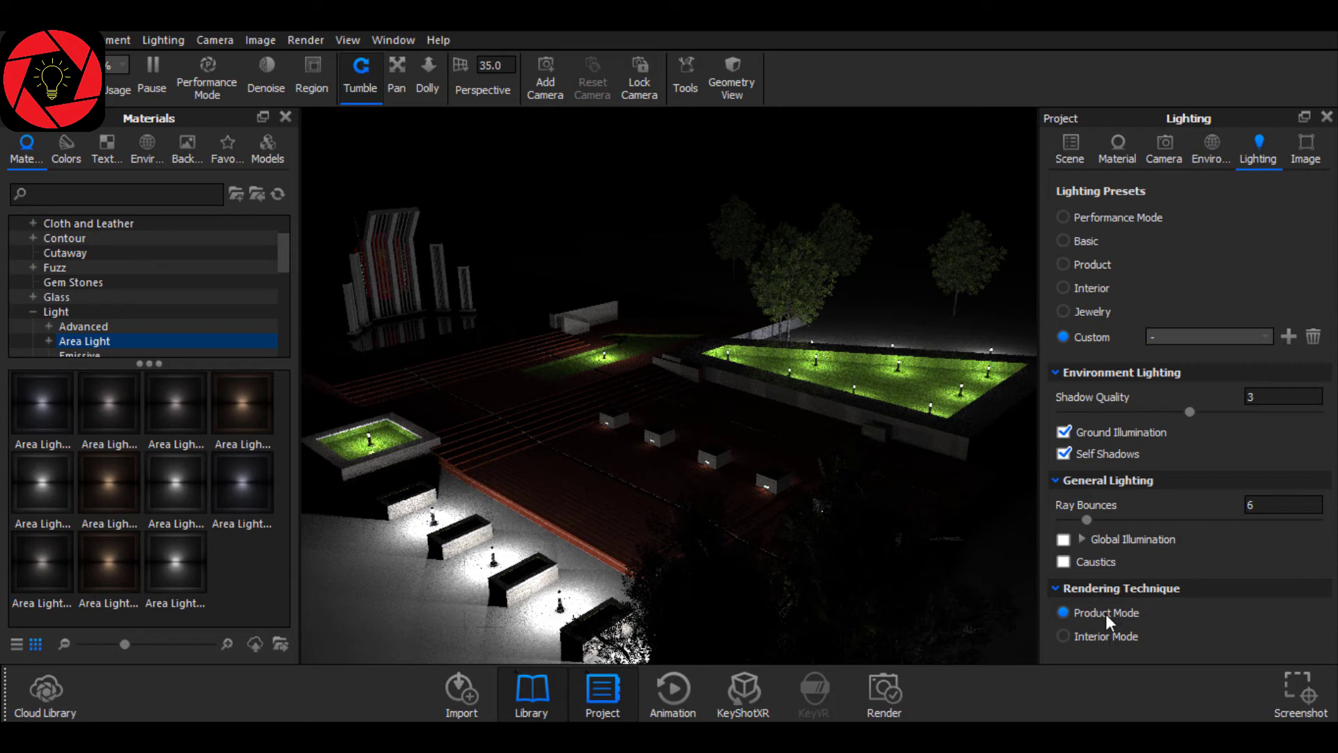
click(1299, 150)
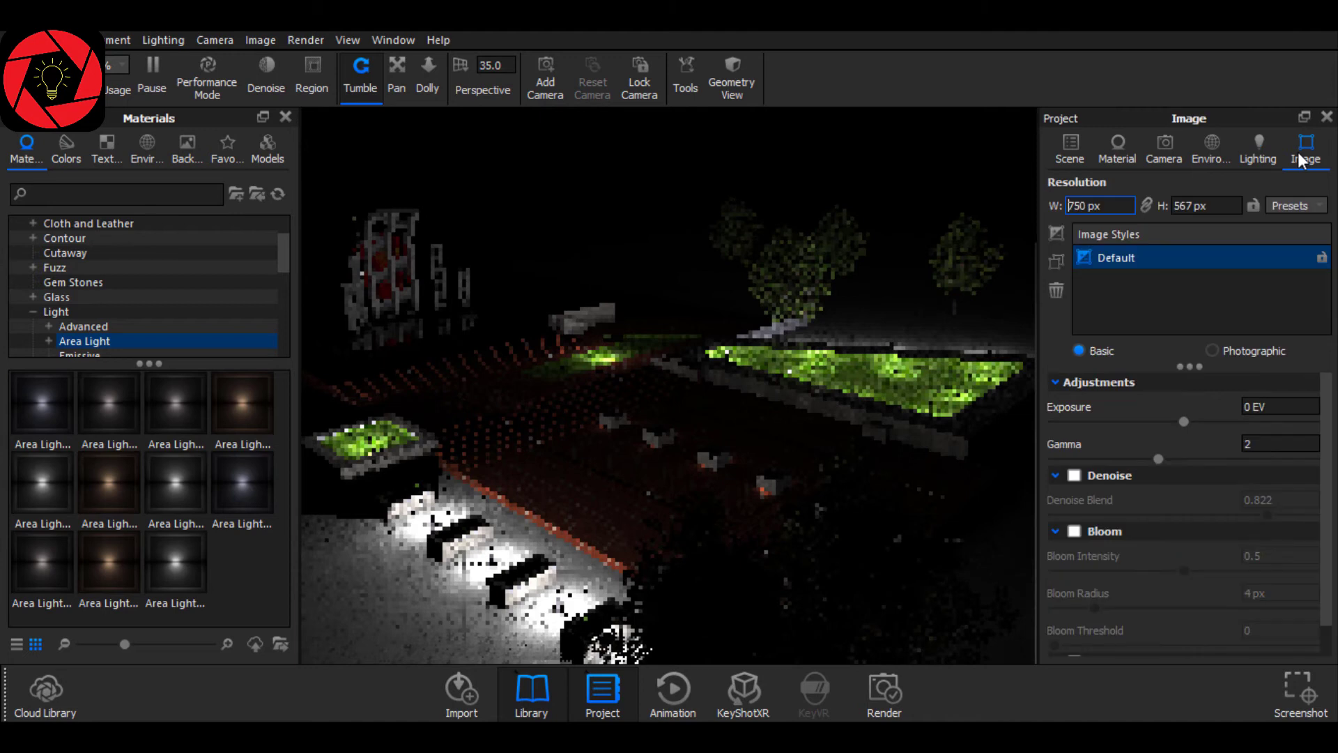
click(1126, 311)
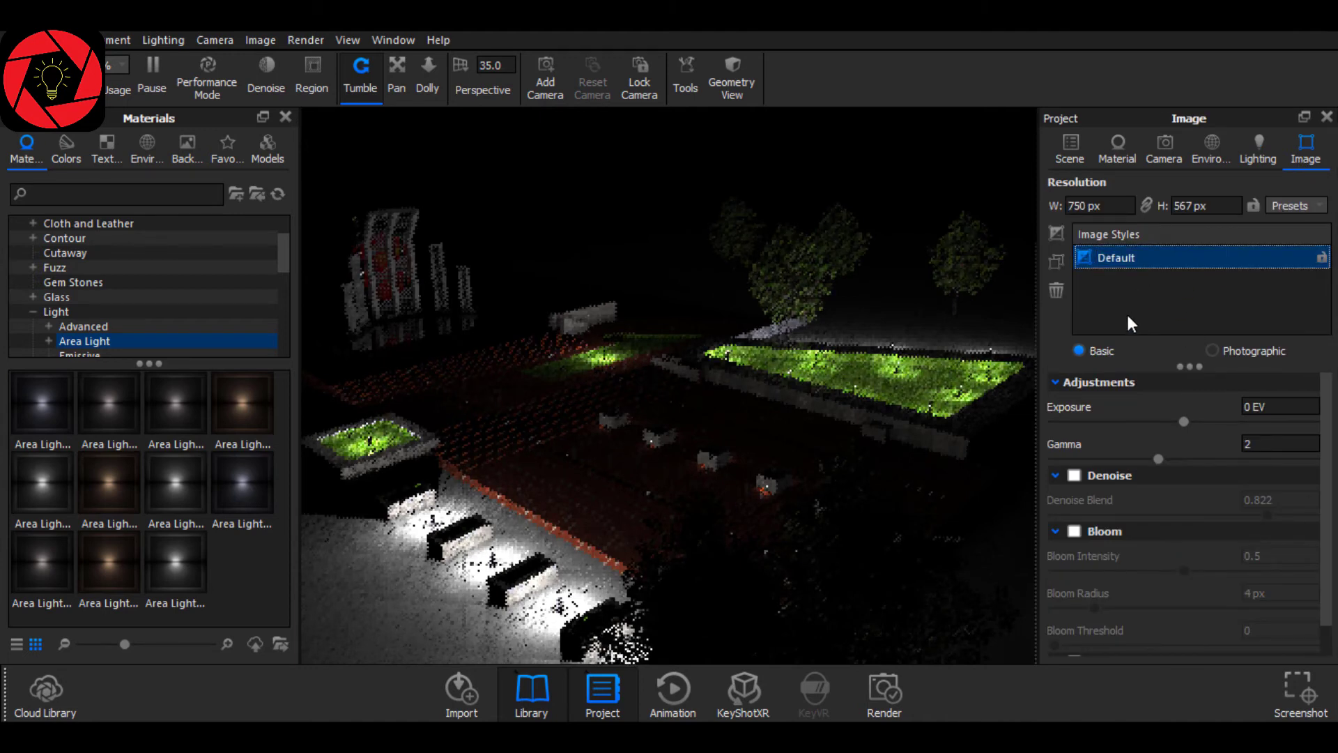
click(1227, 351)
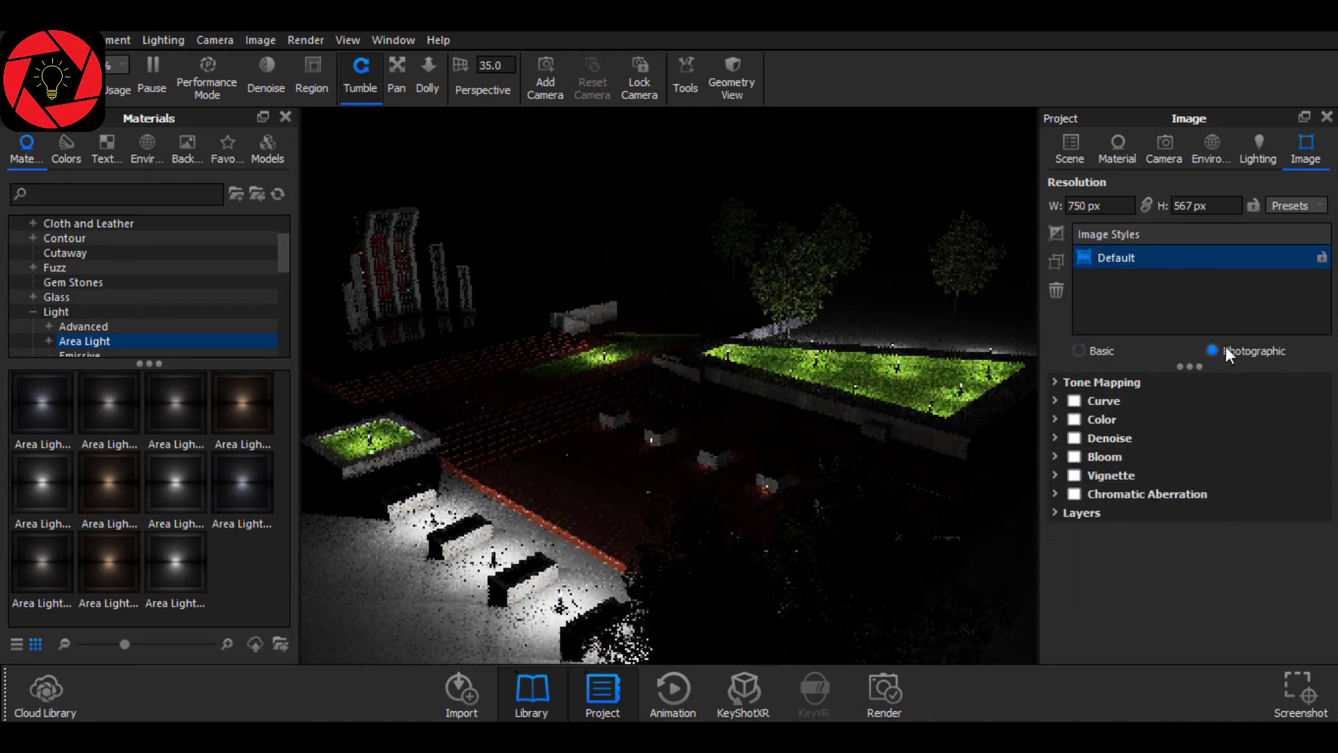
click(1094, 348)
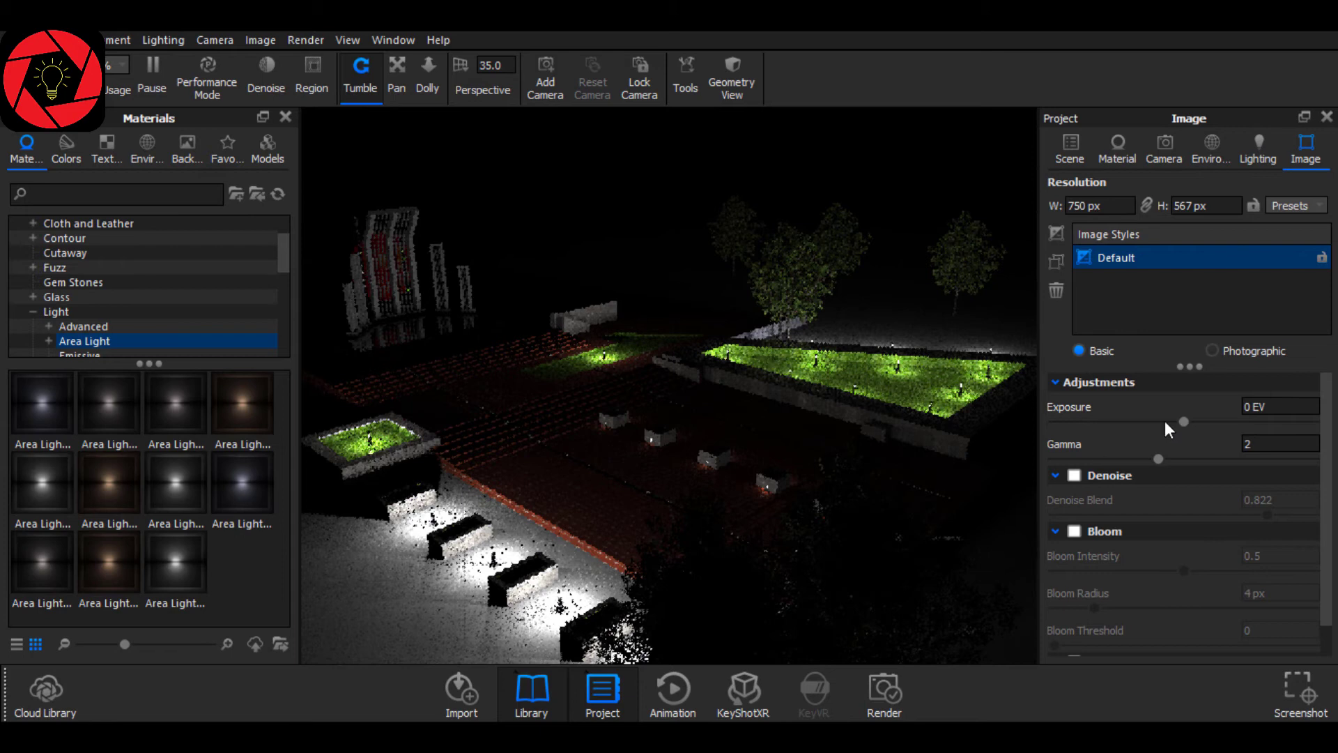
mouse_move(1185, 421)
mouse_down()
mouse_move(1314, 421)
mouse_move(1178, 417)
mouse_up()
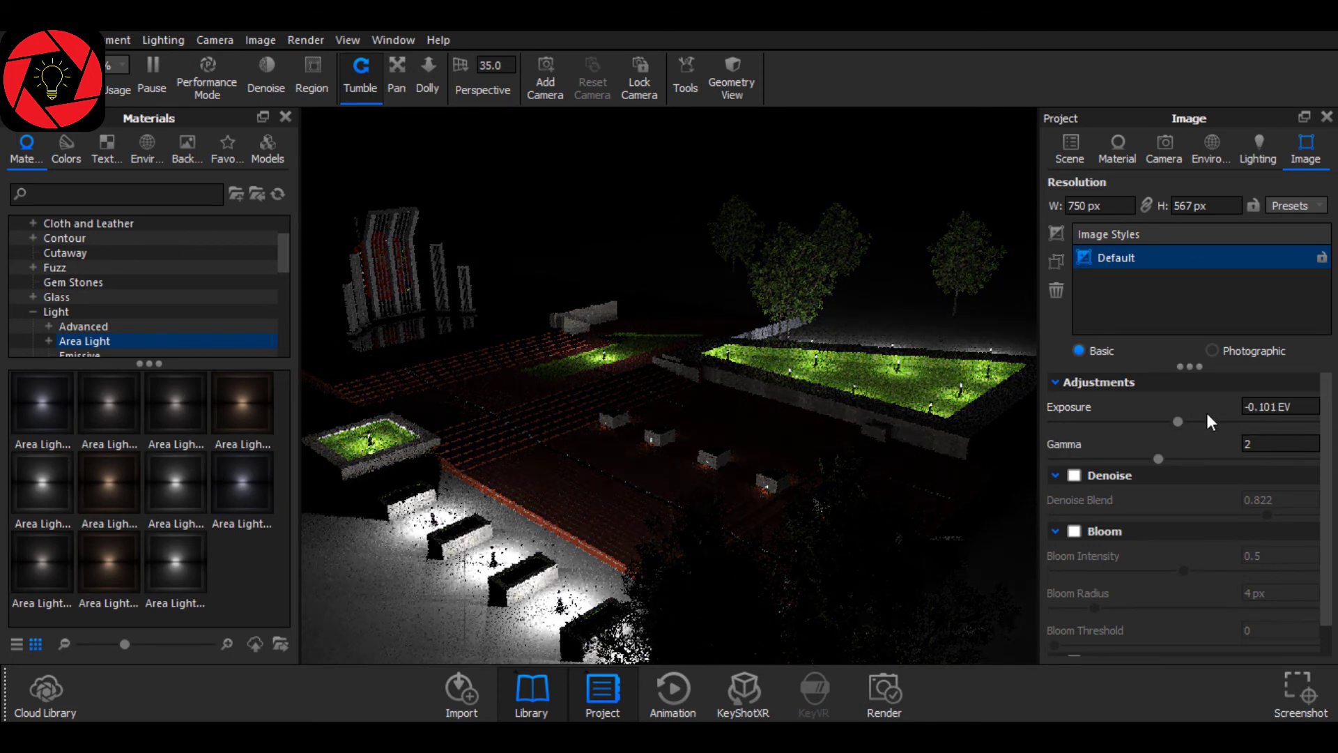
double_click(1286, 405)
text(0)
key(Return)
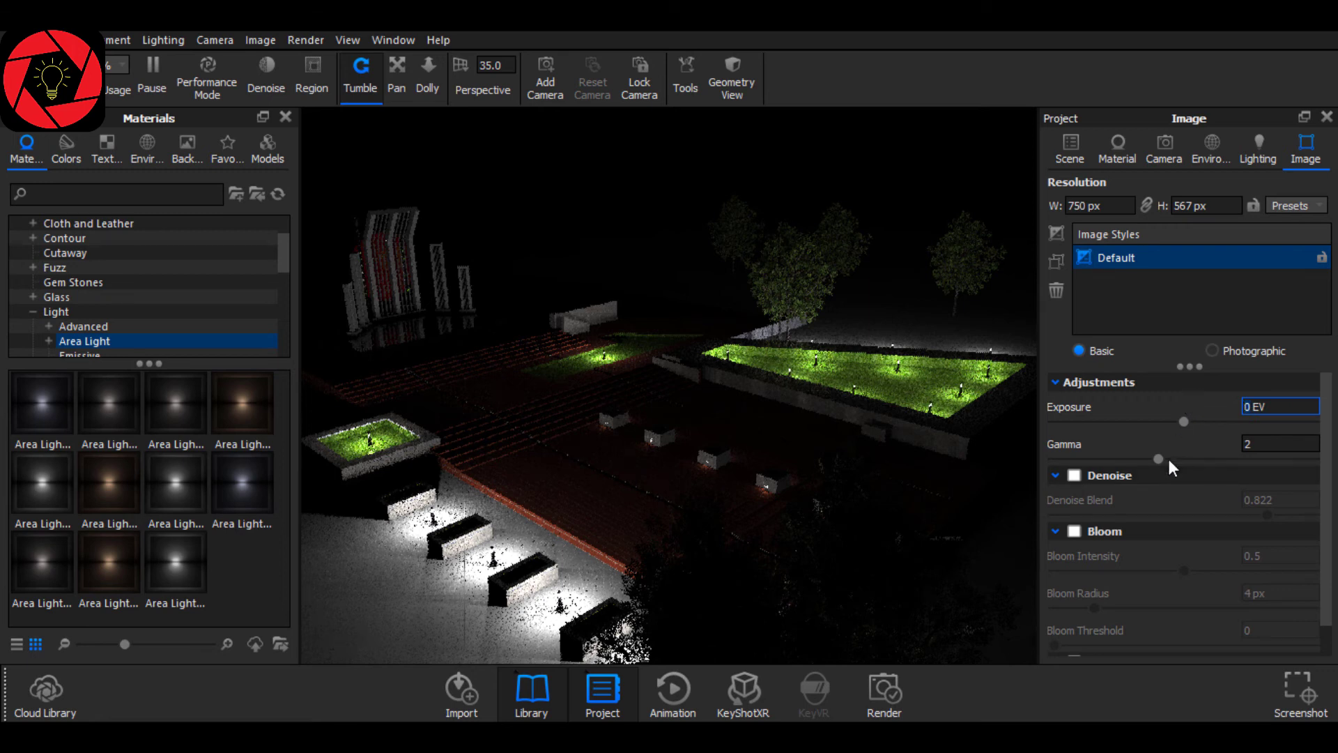
drag(1157, 454, 1227, 453)
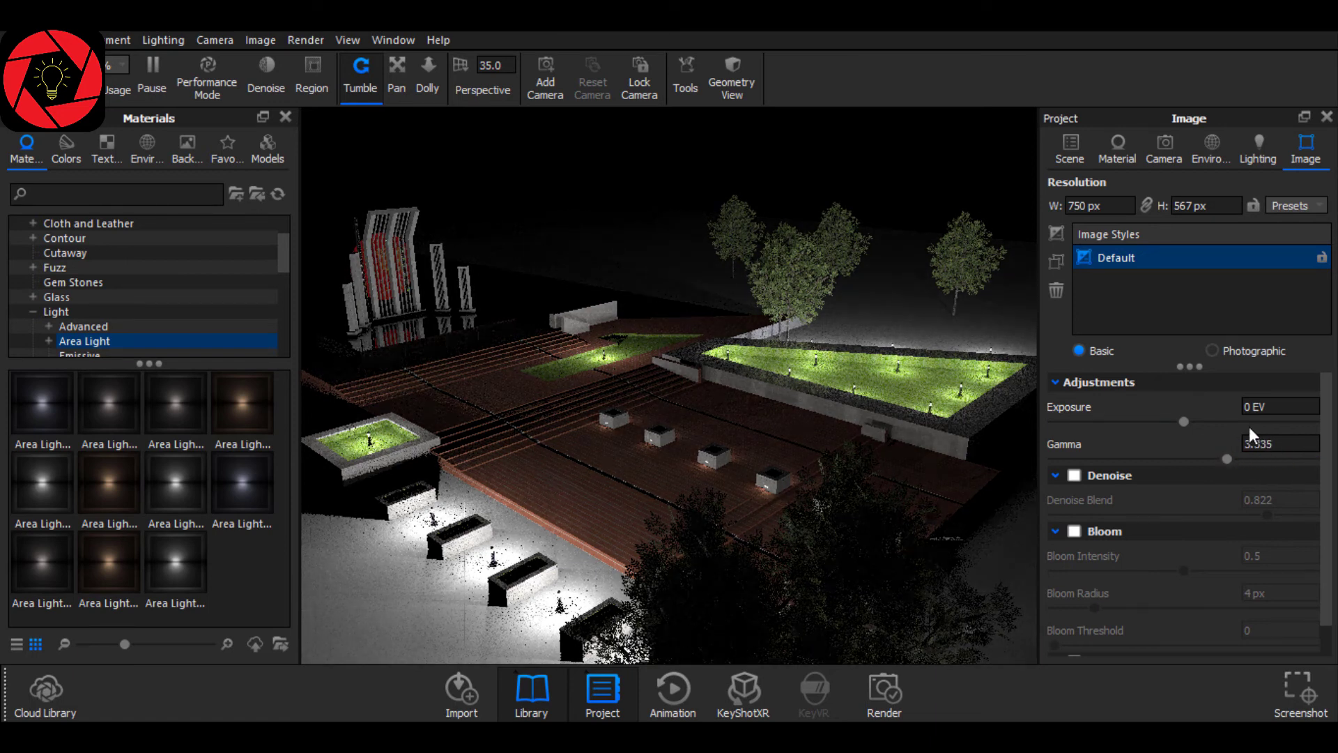
key(Tab)
text(2)
key(Return)
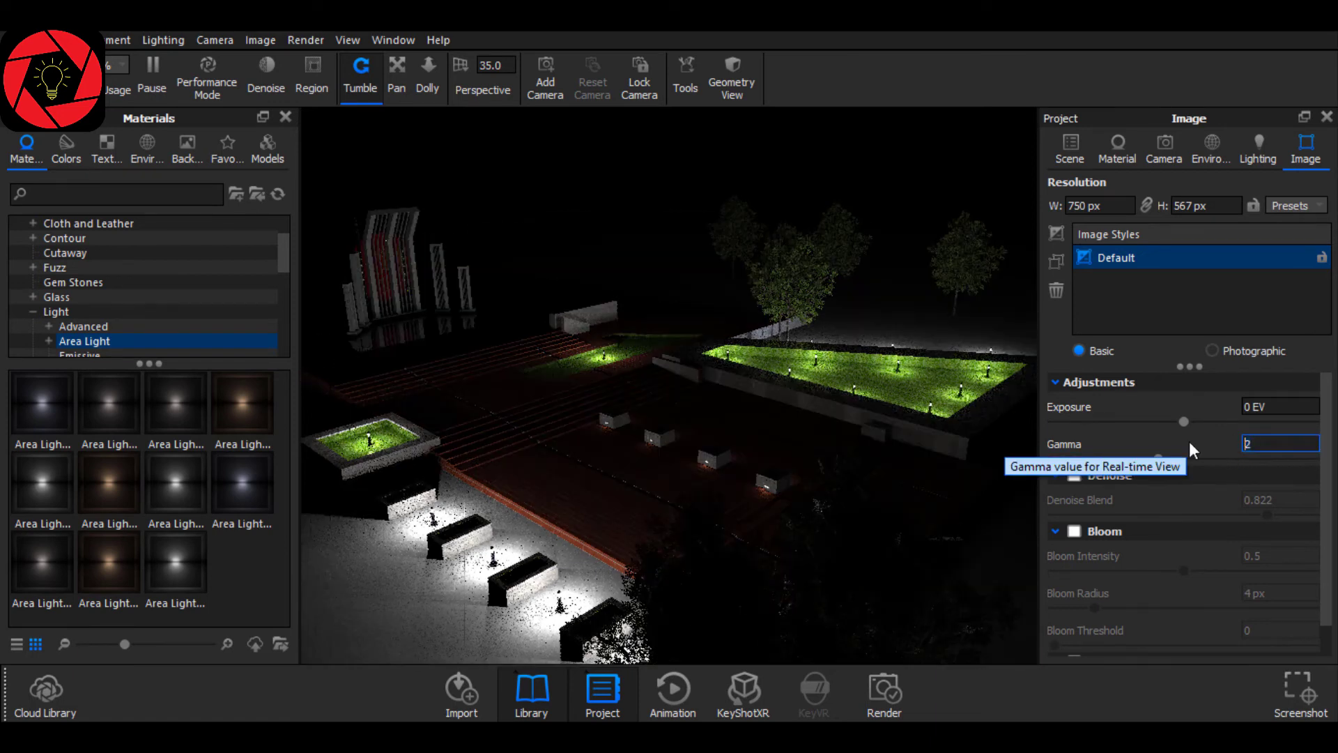
click(1097, 383)
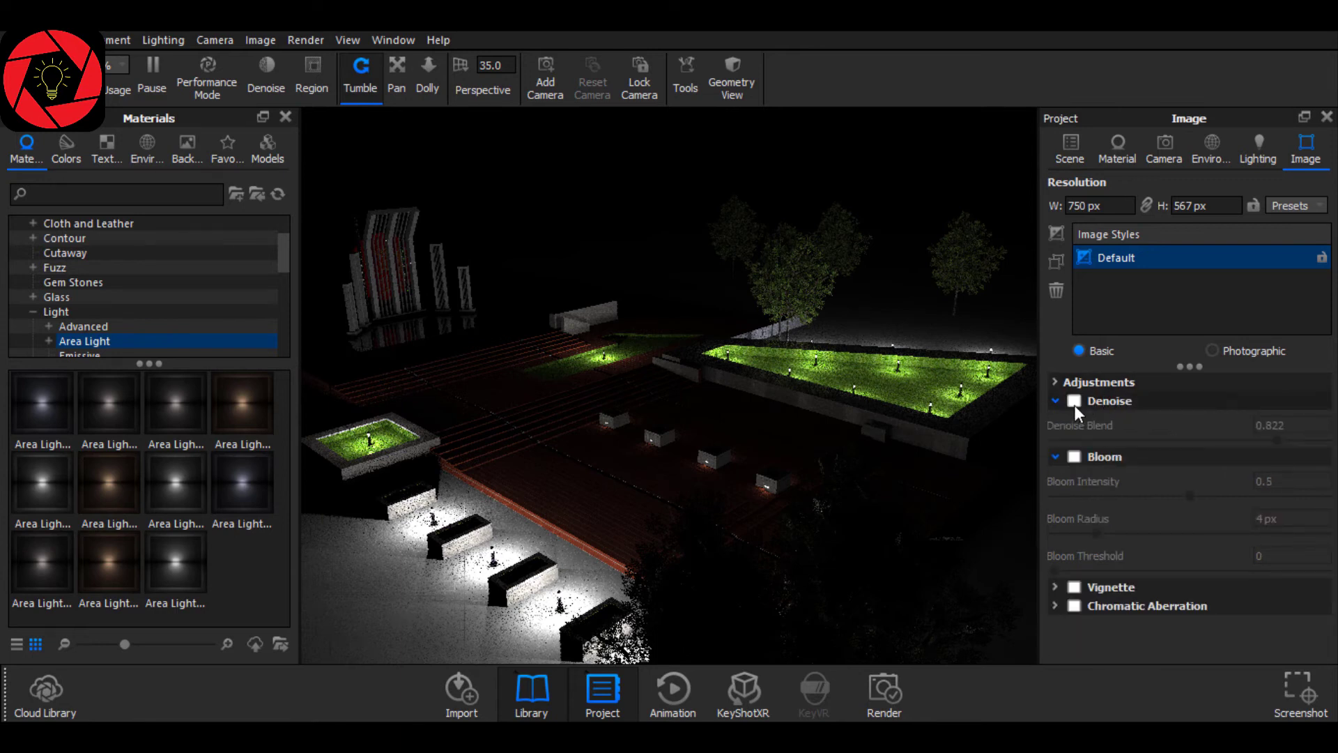
Enable Denoise at 0.953 blend and Bloom at 0.075 intensity with a 1.348 px radius.
click(1075, 404)
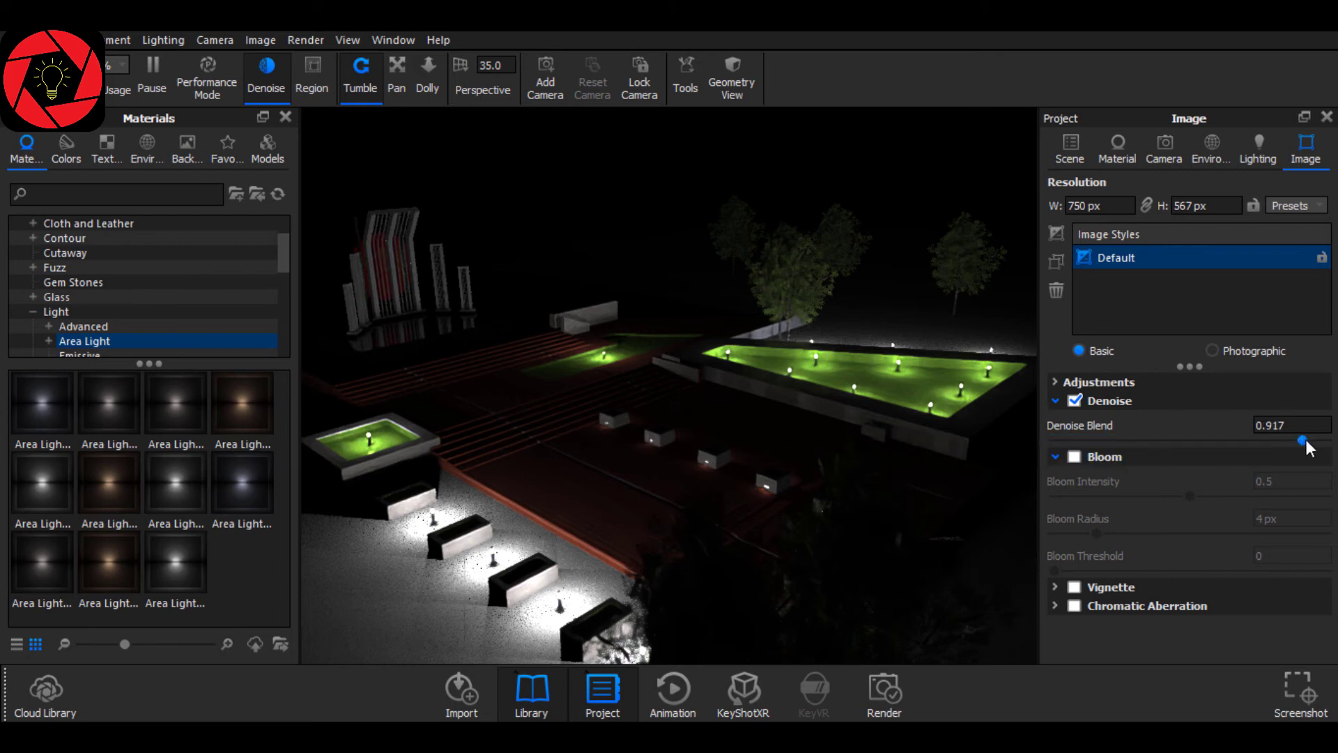
drag(1306, 442, 1316, 442)
click(1073, 456)
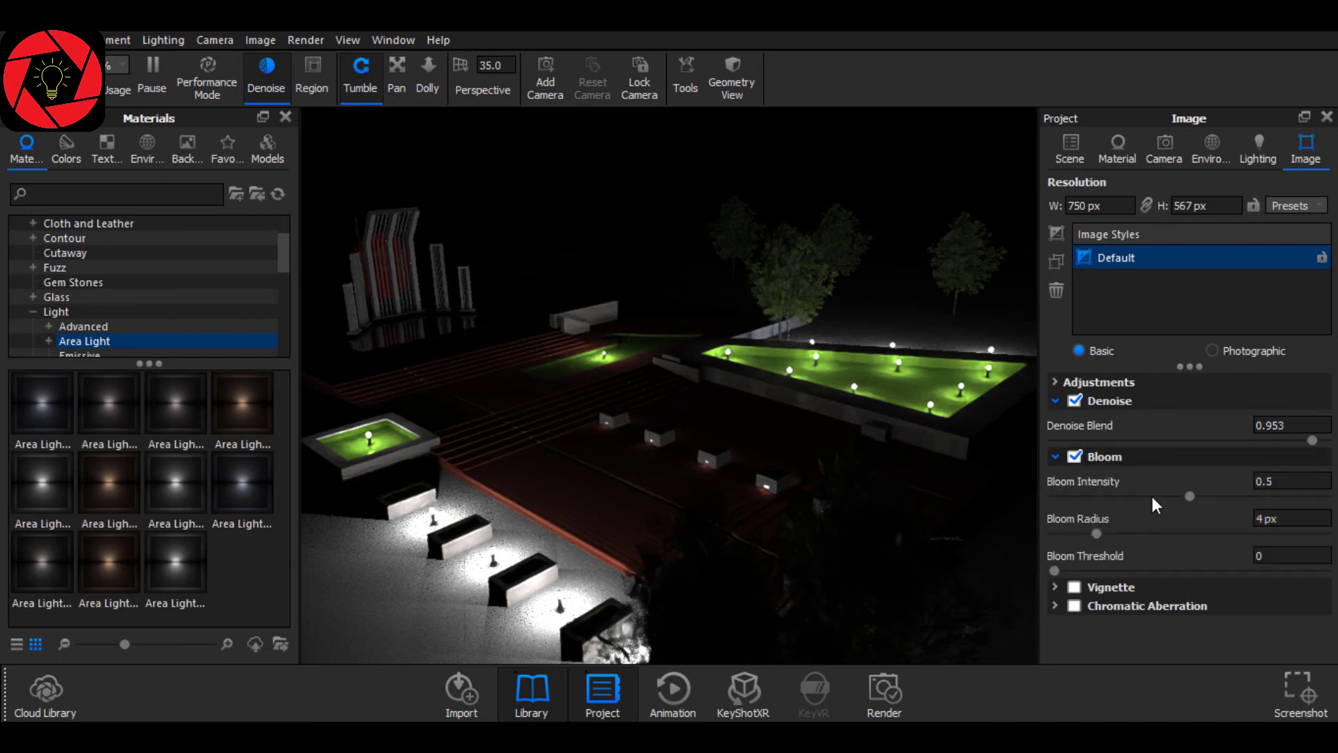
drag(1100, 532, 1282, 528)
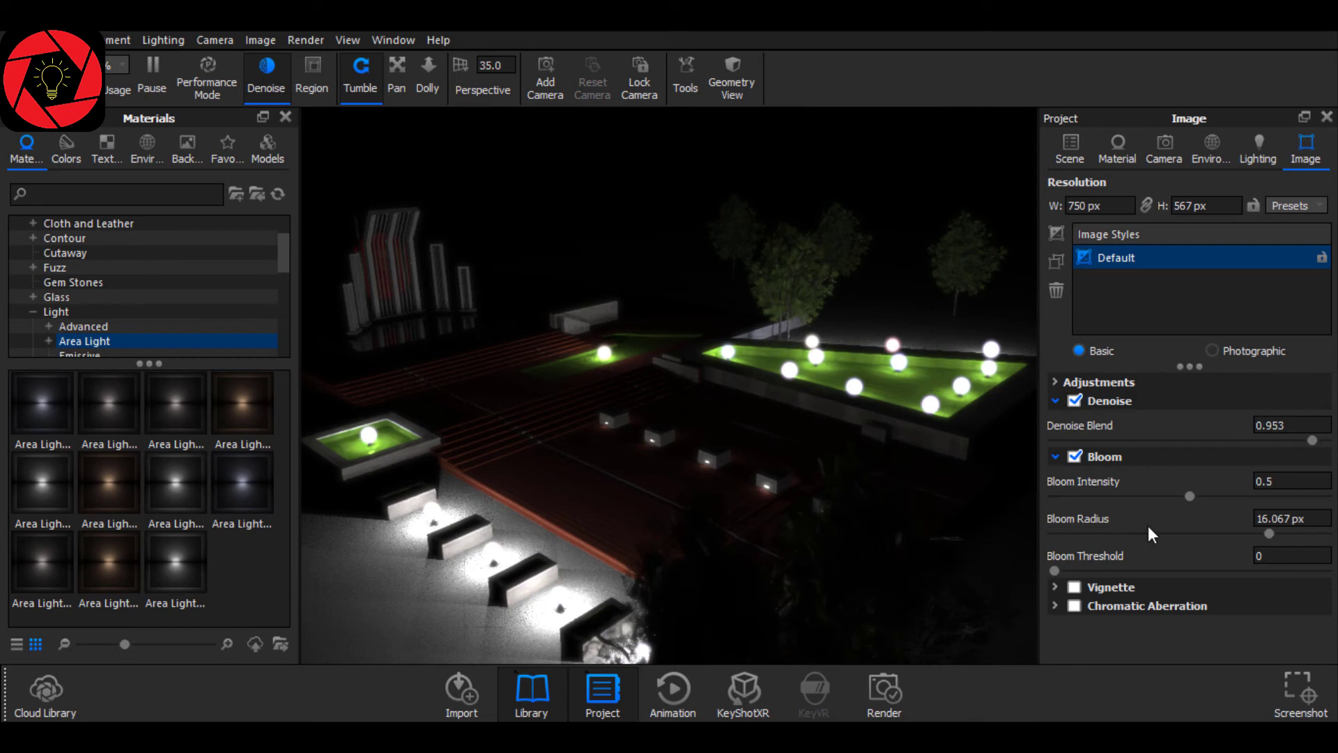
drag(1189, 497, 1110, 491)
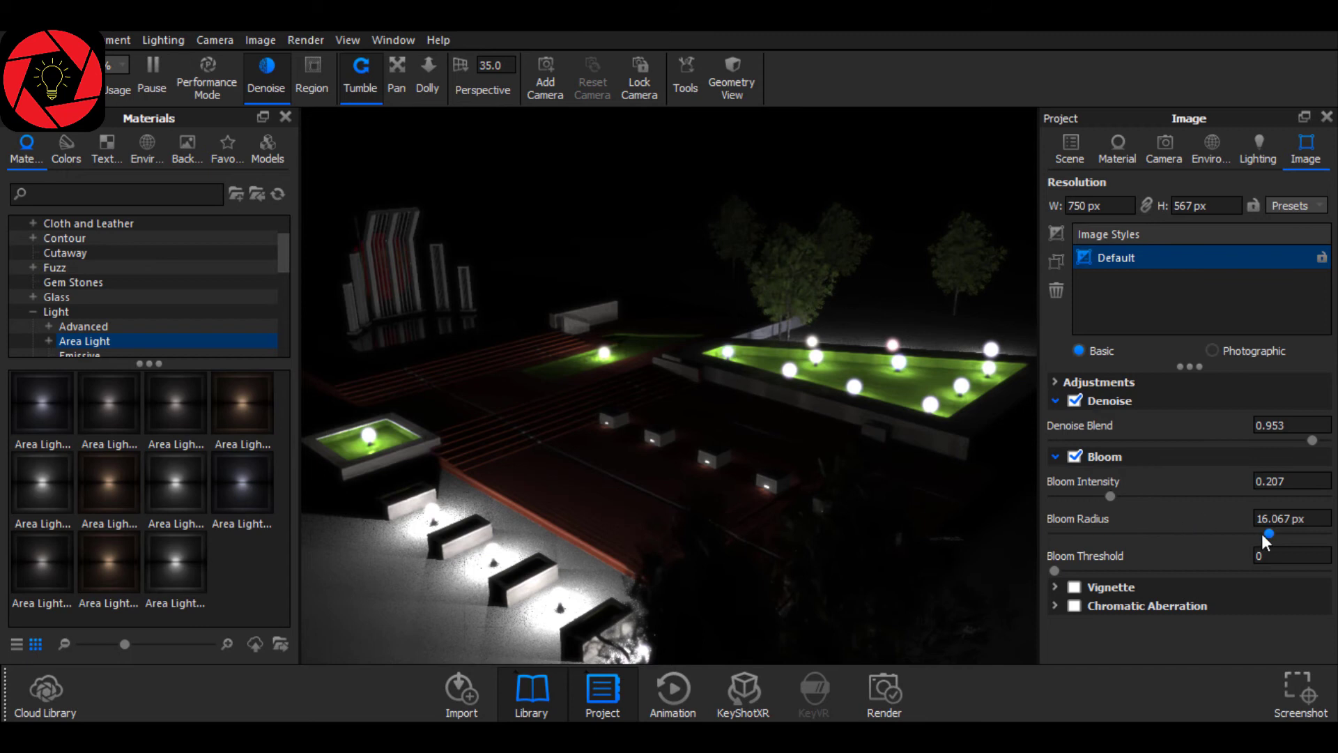
click(1263, 533)
drag(1204, 535, 1076, 528)
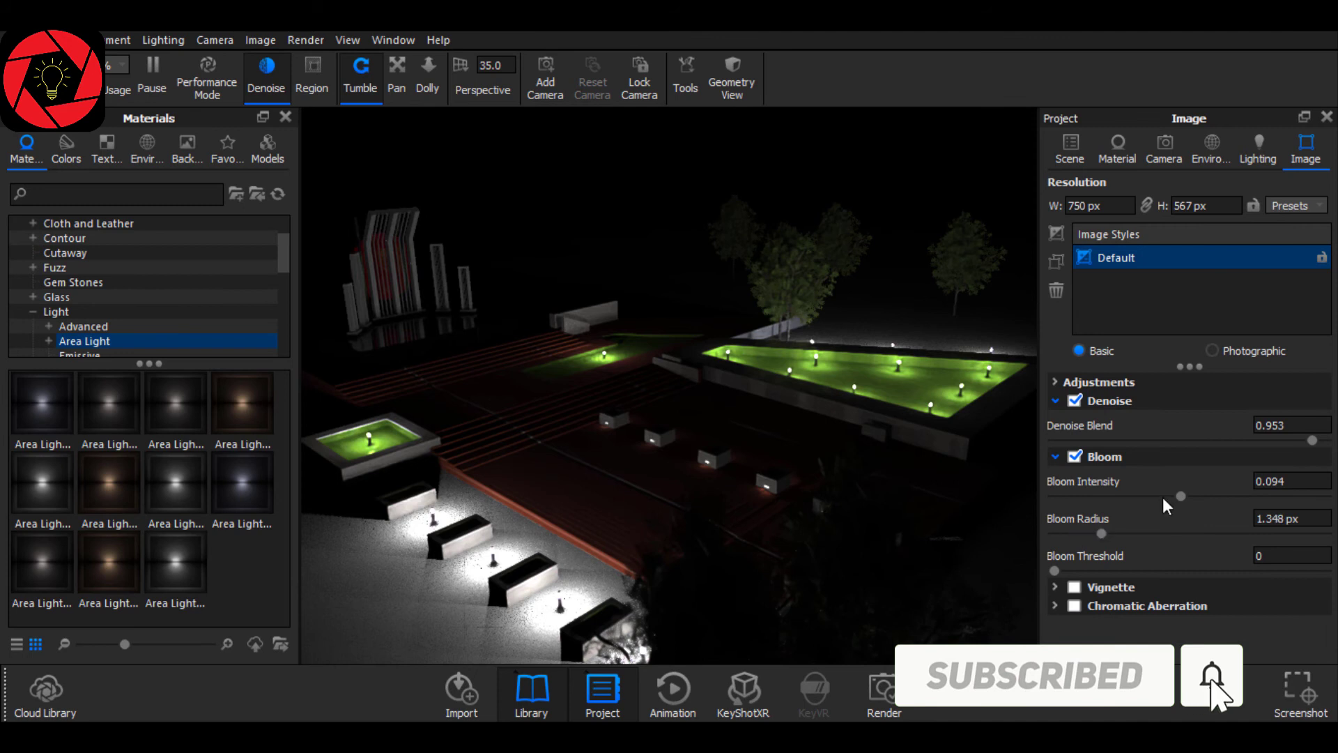
drag(1181, 496, 1155, 495)
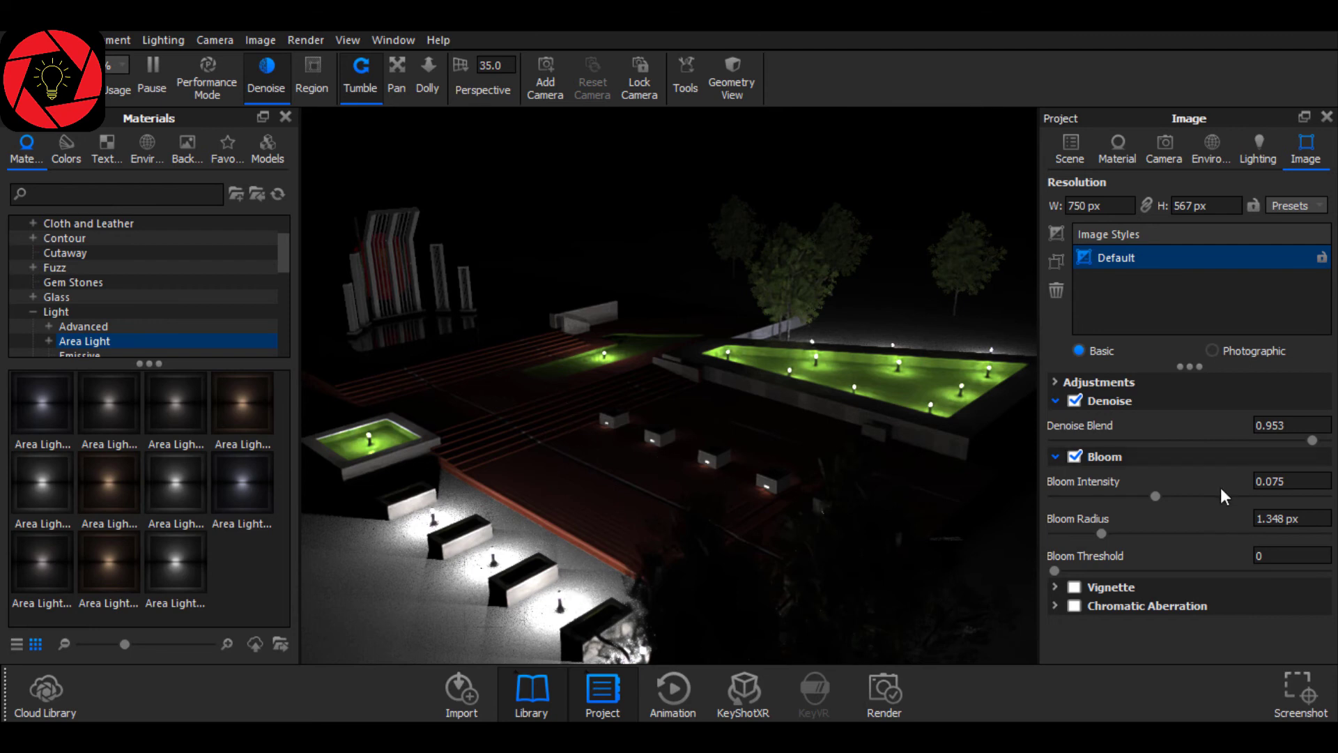
Preview a red #FD3A3A vignette at strength 0.284, then switch the vignette off.
click(1077, 588)
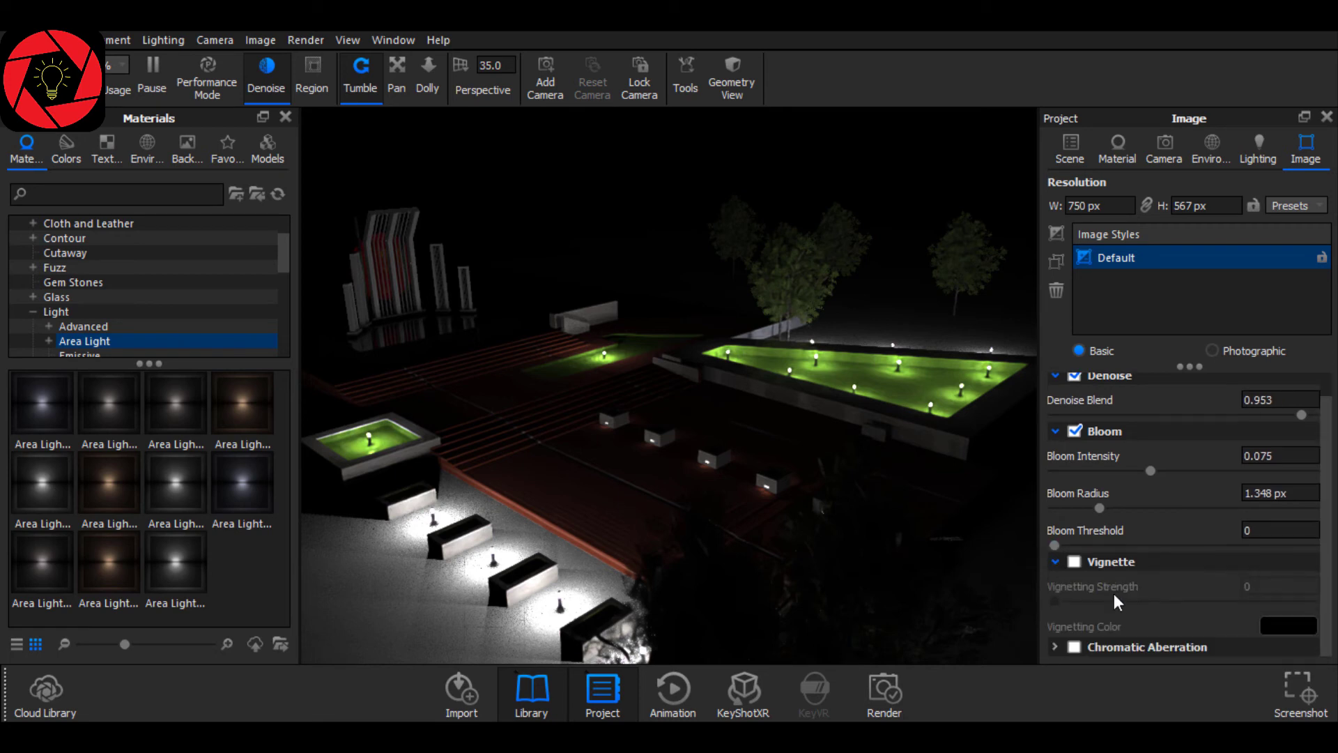
click(1076, 563)
click(1286, 625)
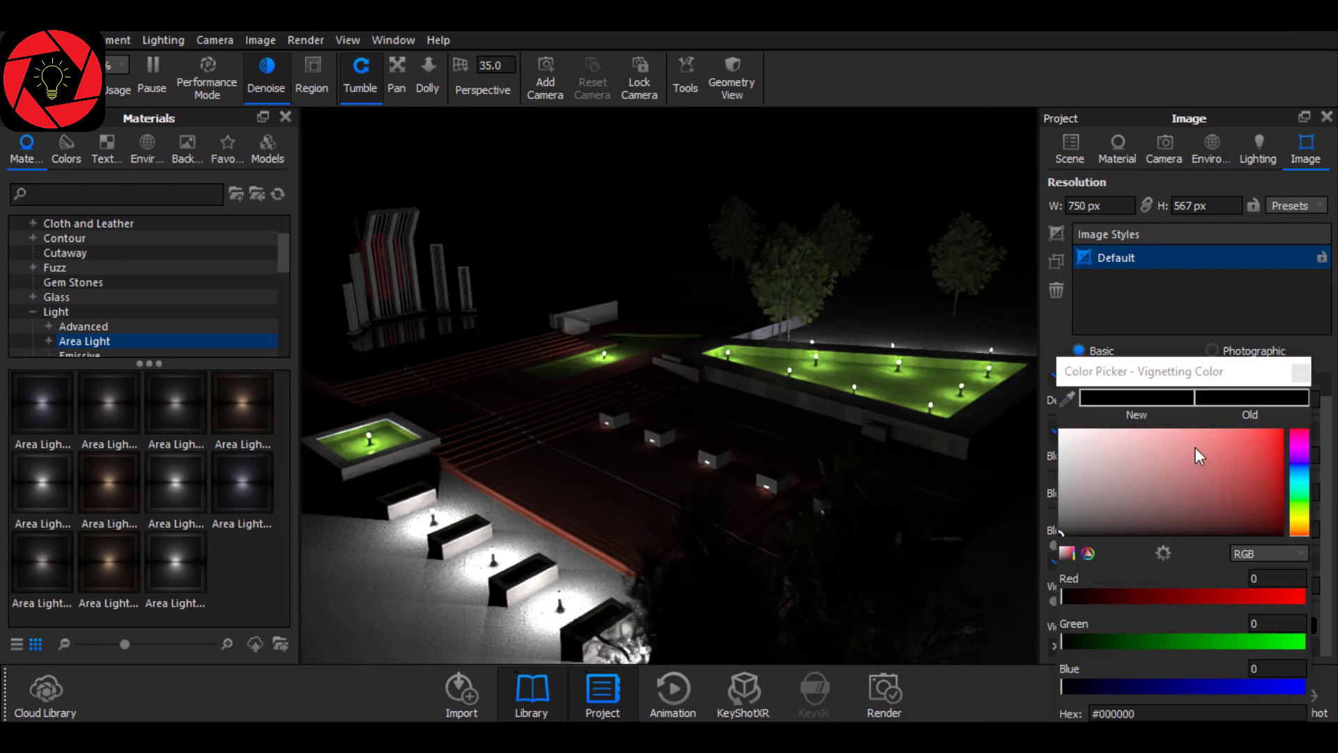
drag(1199, 456, 1270, 431)
drag(1226, 373, 1211, 162)
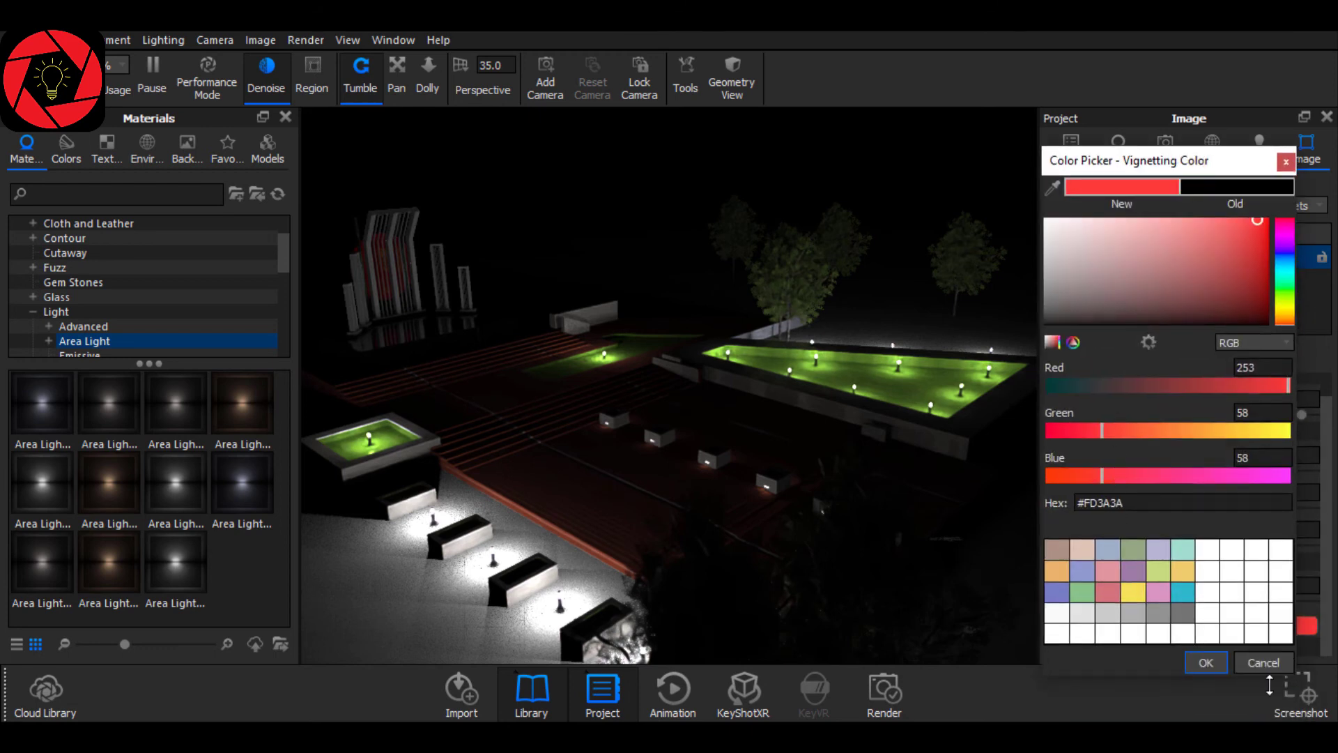
click(1206, 663)
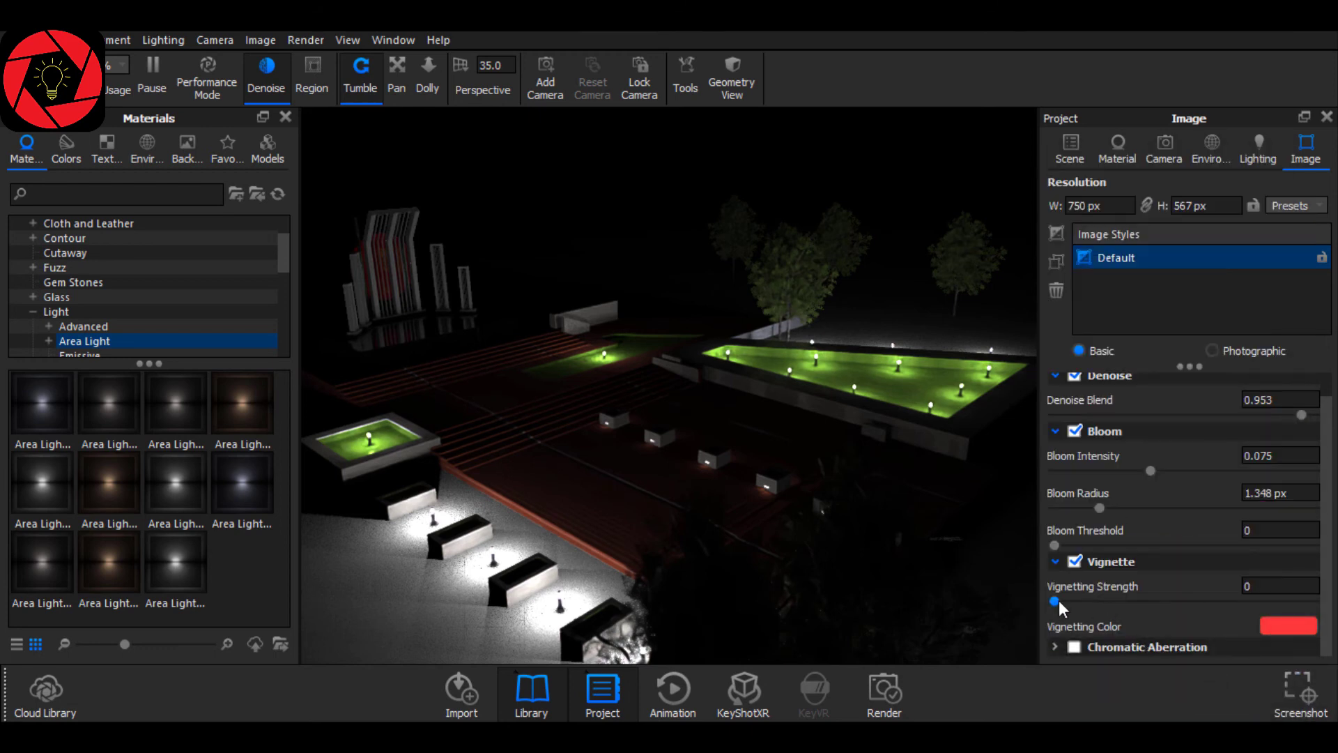
drag(1060, 600, 1149, 601)
drag(1313, 601, 1267, 601)
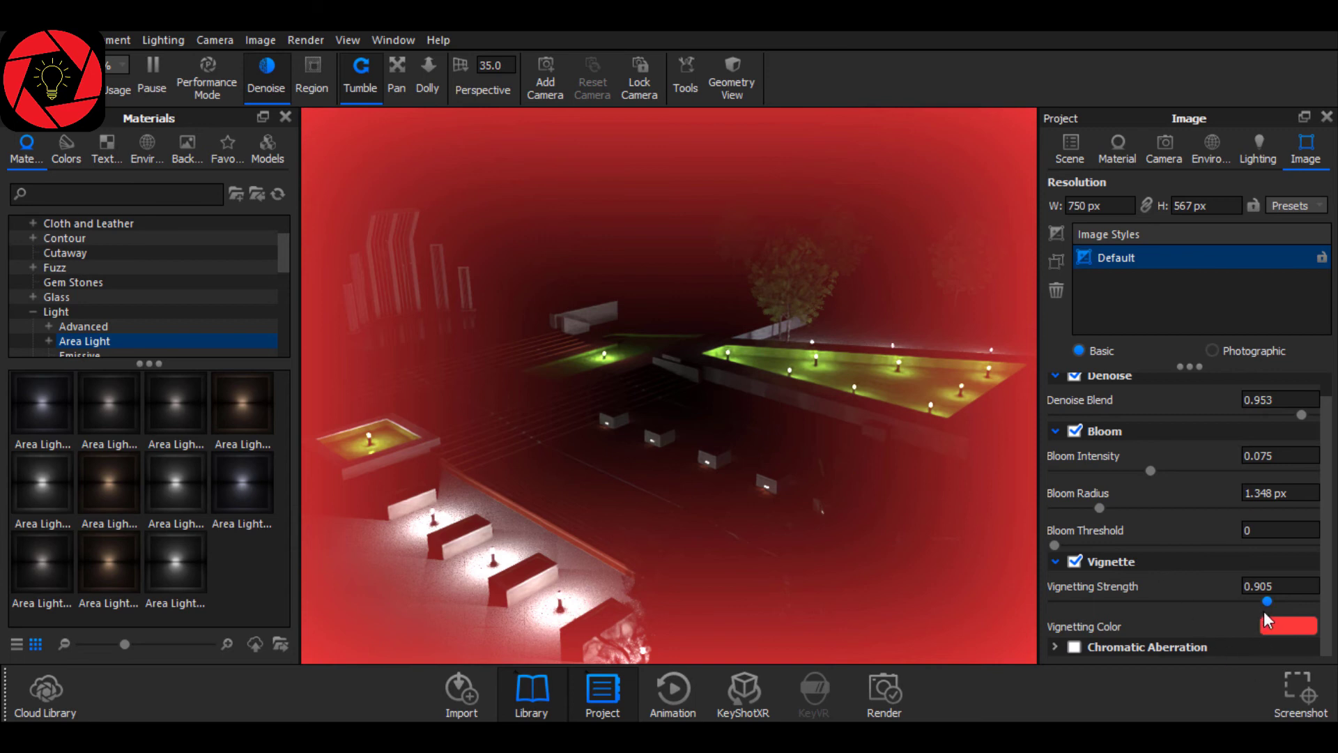
drag(1239, 600, 1123, 601)
click(1074, 562)
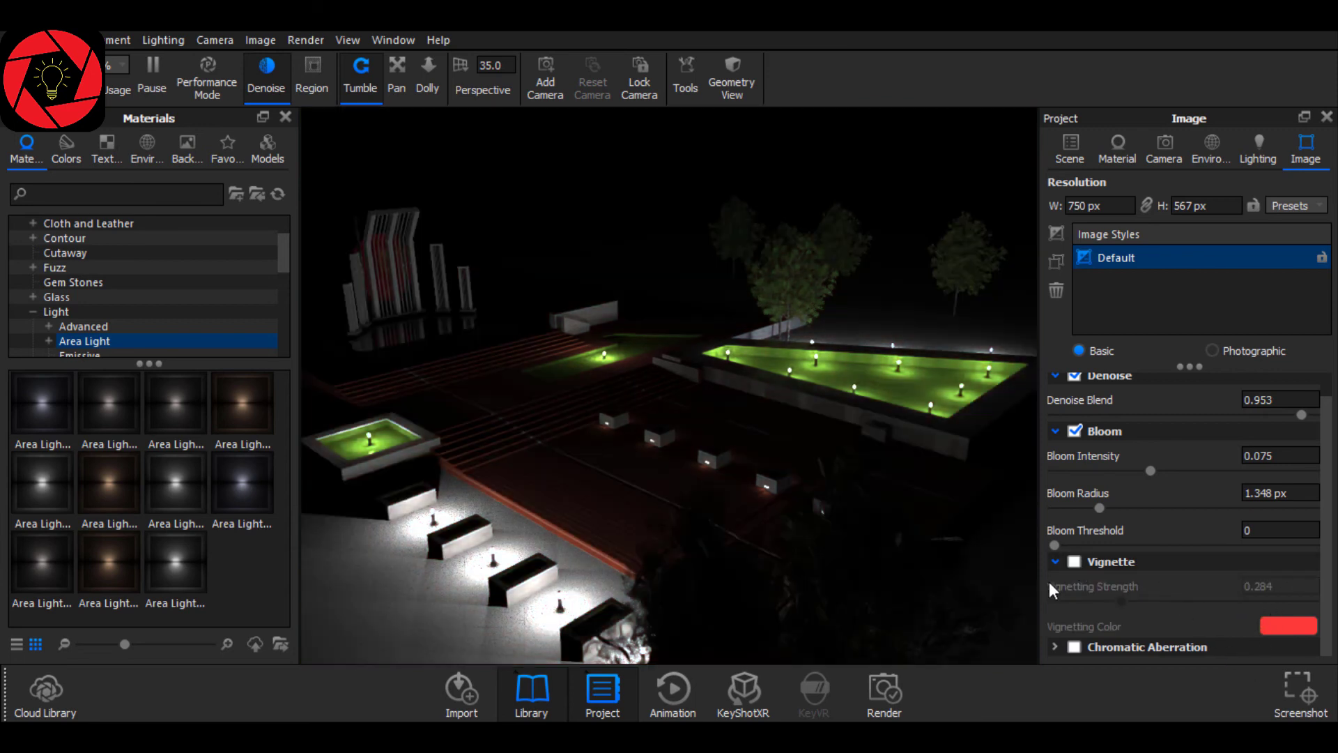
Set Chromatic Aberration strength to 5, then switch the effect off.
click(1056, 647)
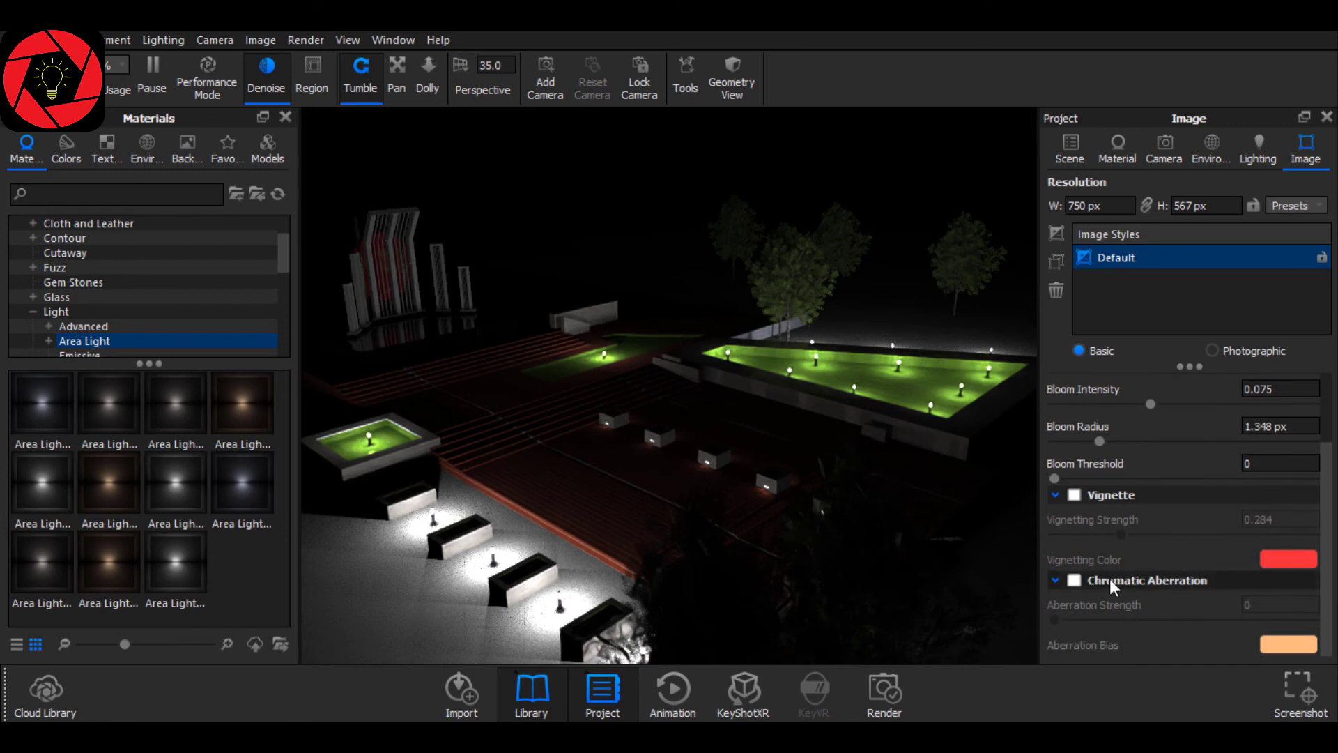
click(1074, 579)
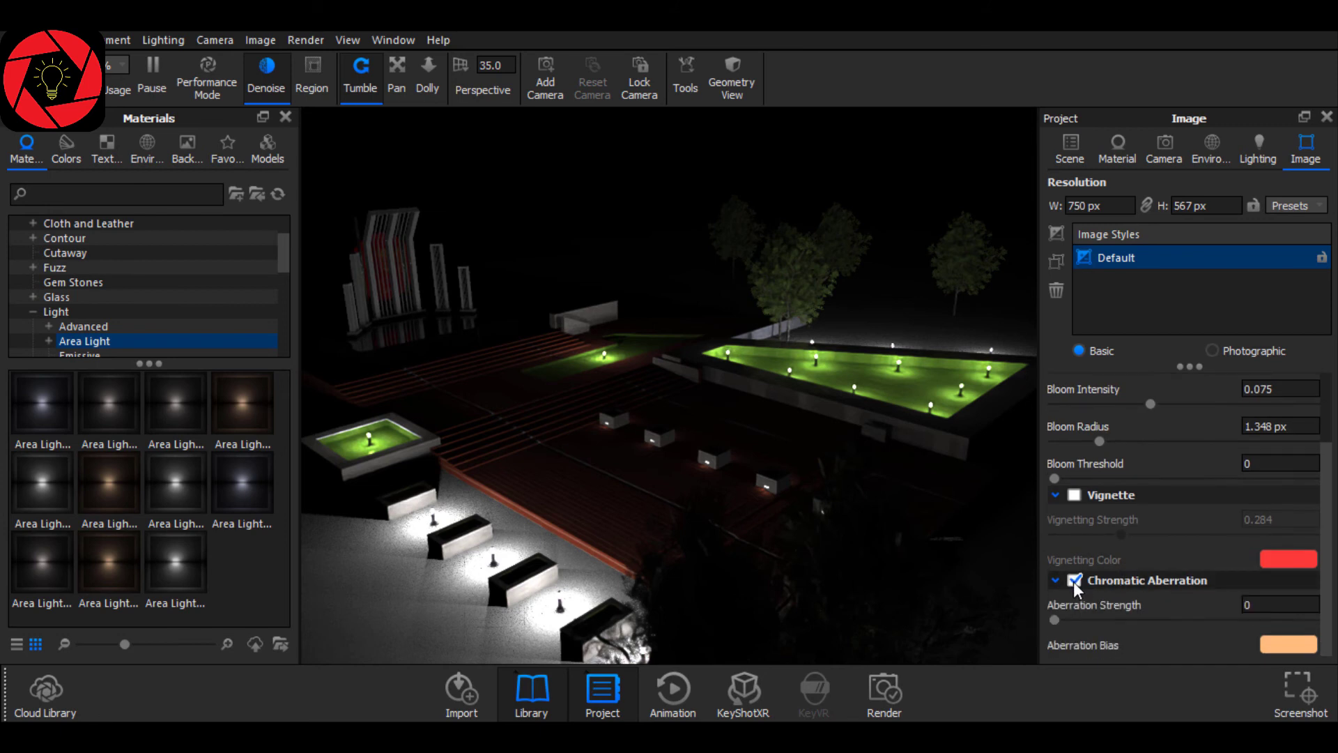
drag(1055, 619, 1290, 619)
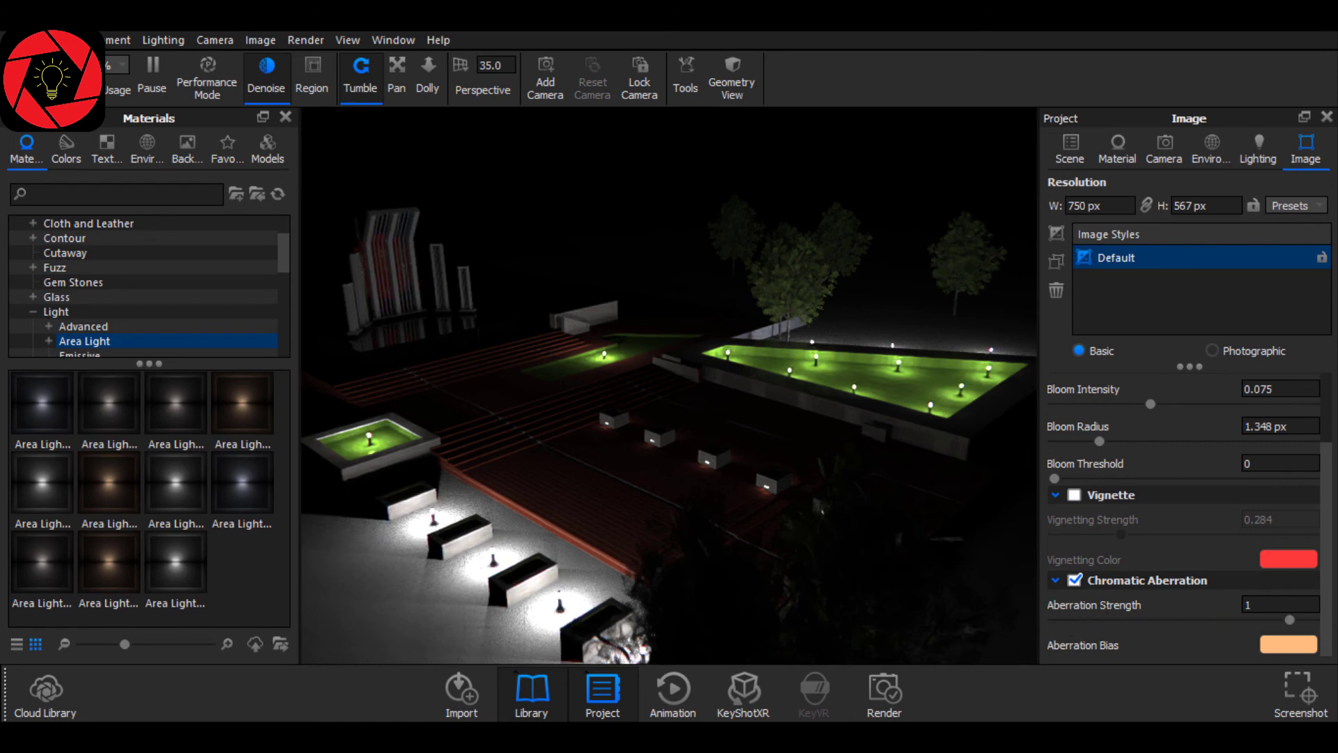
click(1251, 611)
text(5)
key(Return)
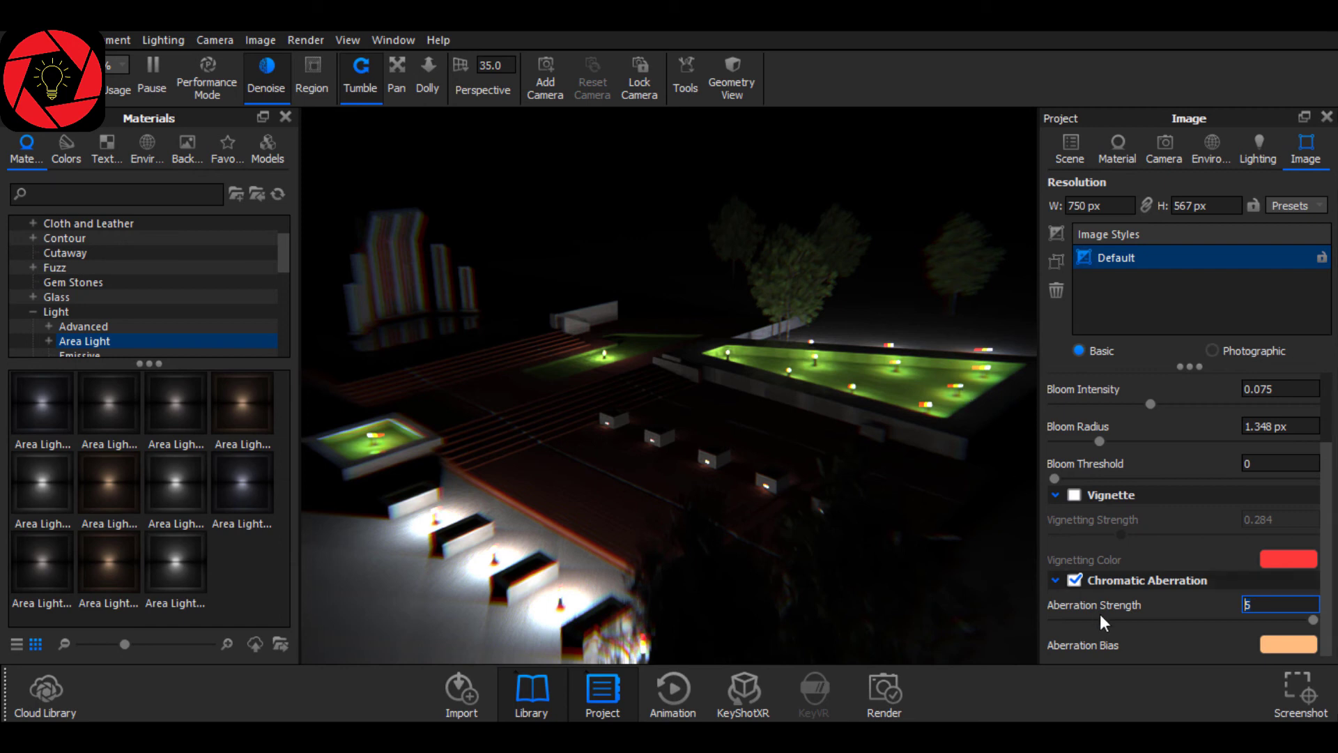
click(1075, 579)
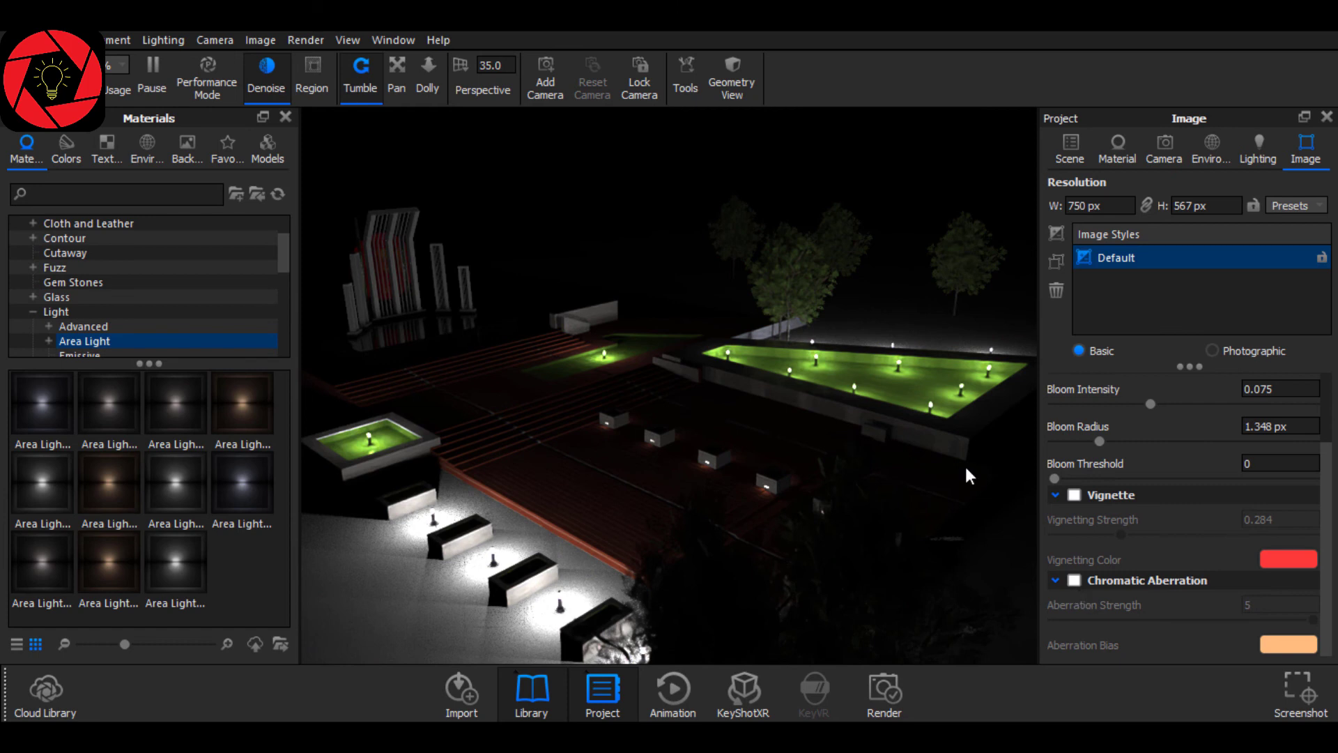
Show the render statistics HUD with H and look over the CPU Usage options.
key(h)
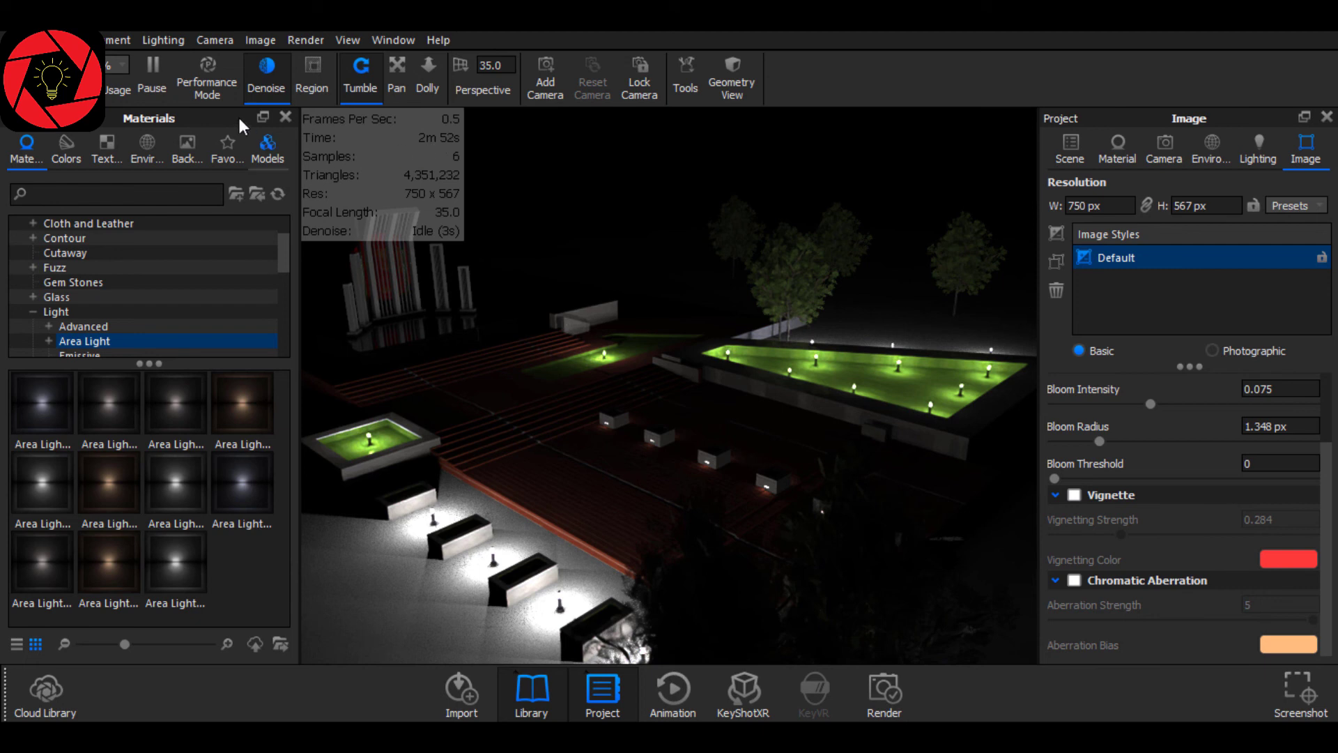
click(111, 66)
click(156, 127)
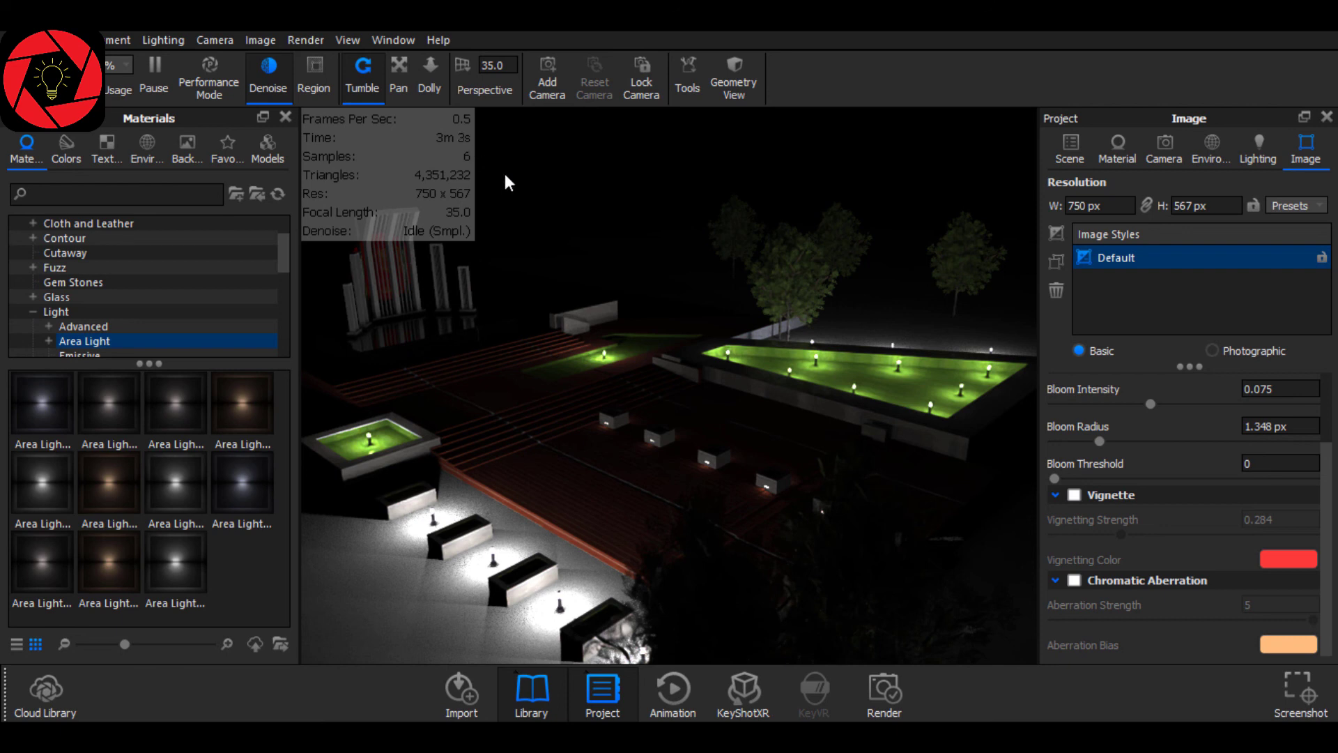
Open the Render dialog's Options page and raise Maximum Samples from 26 to 57.
click(896, 694)
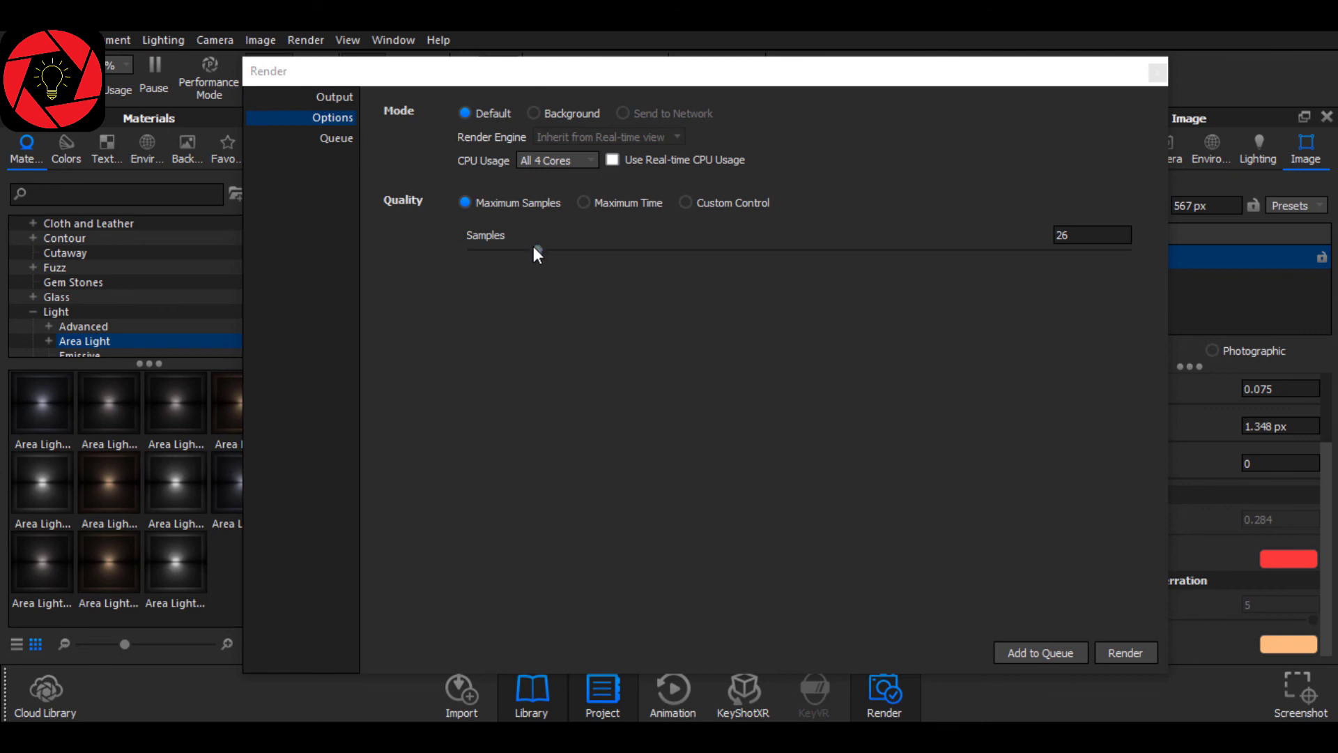
drag(534, 247, 615, 250)
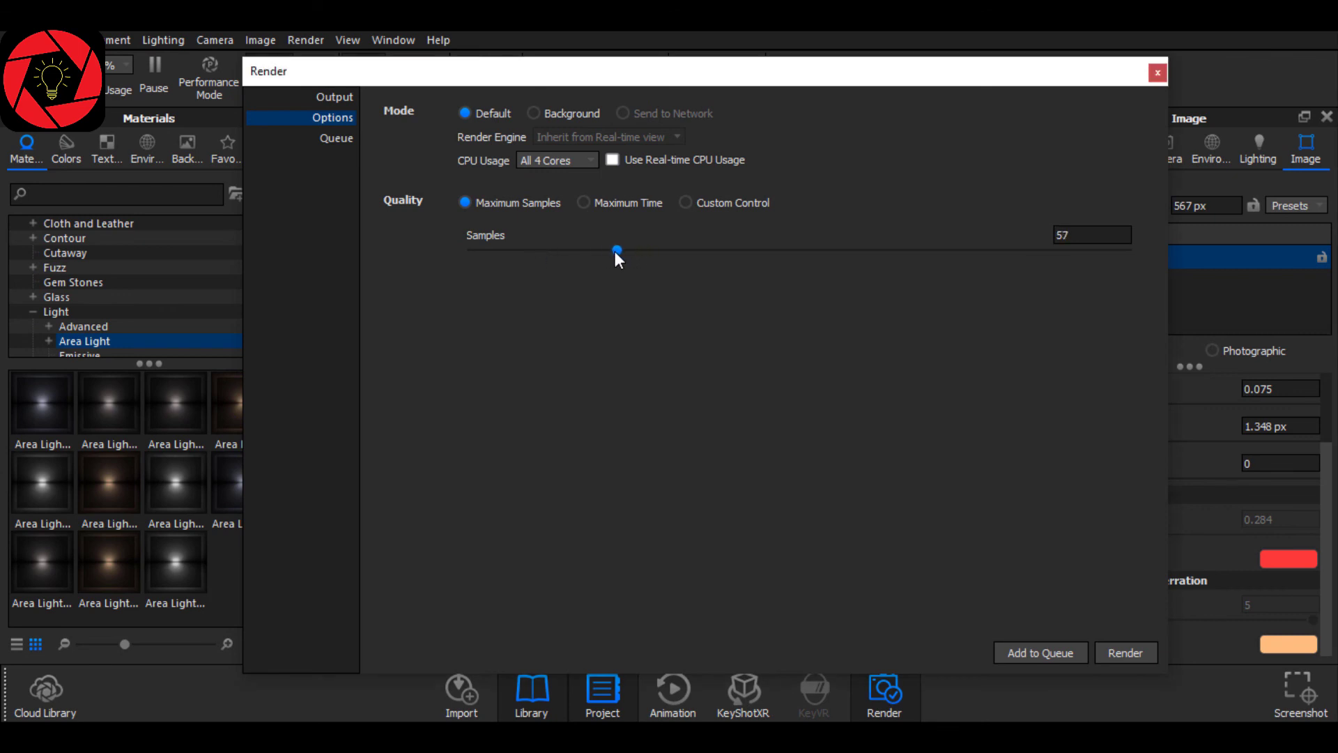